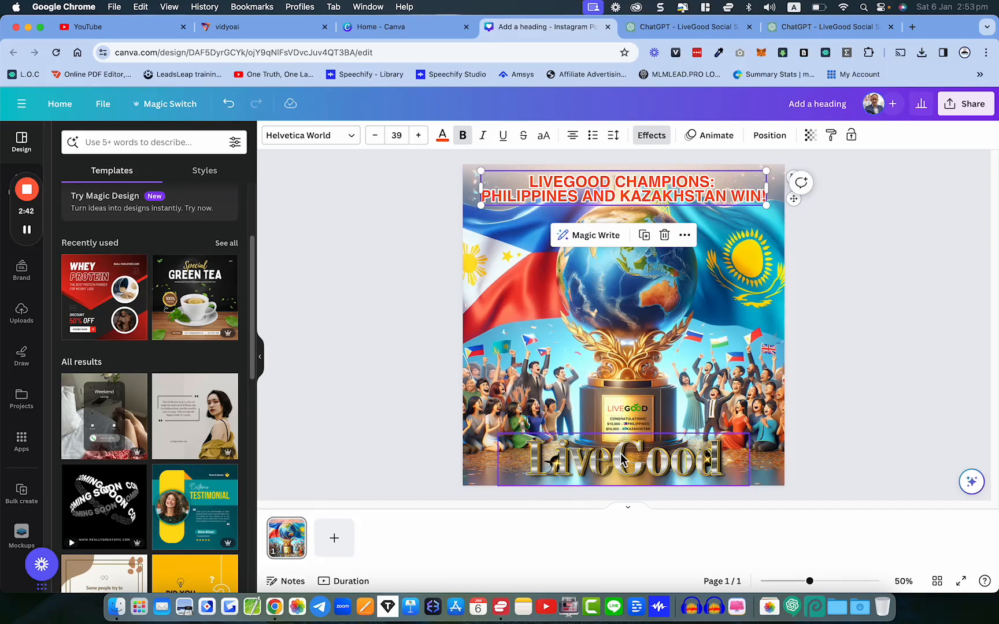
- Move the gold LiveGood lettering from the bottom of the design up over the globe, clear of the trophy plaque
{"action": "left_click_drag", "start_coordinate": [601, 460], "coordinate": [608, 232]}
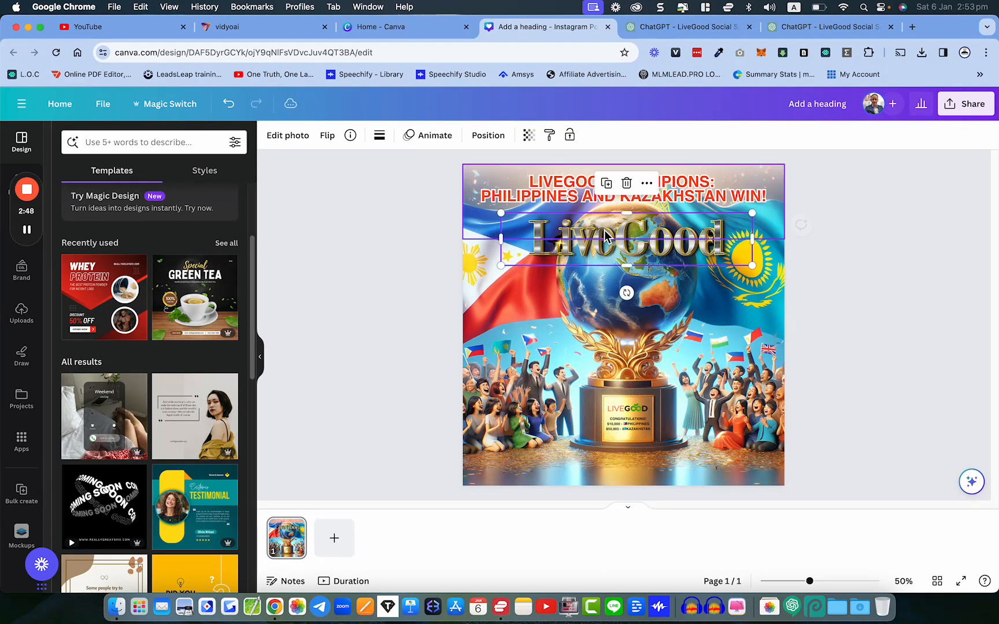
{"action": "scroll", "coordinate": [650, 357], "scroll_direction": "up", "scroll_amount": 10}
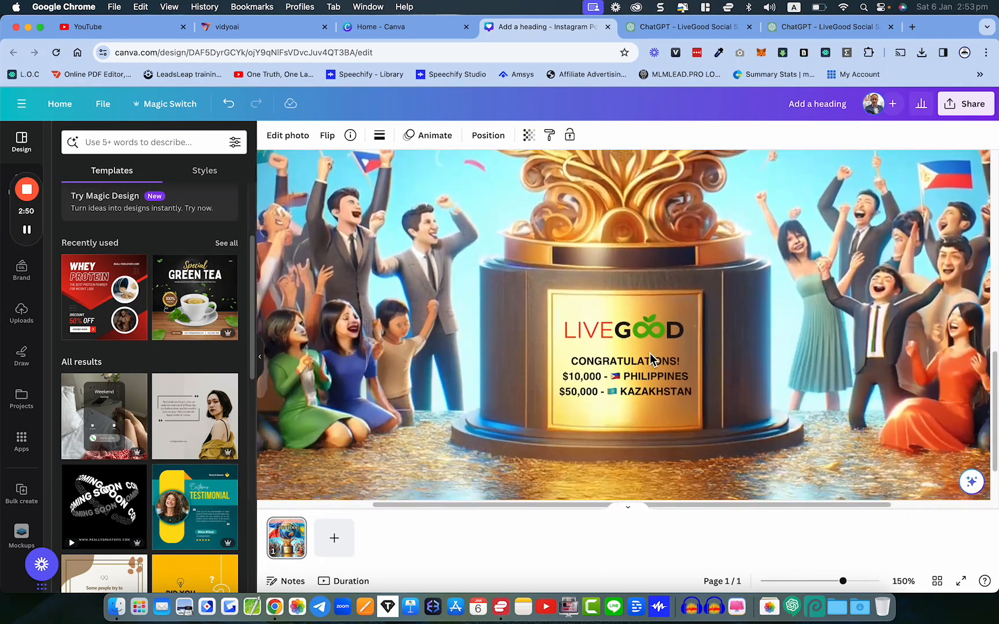
{"action": "scroll", "coordinate": [650, 344], "scroll_direction": "up", "scroll_amount": 8}
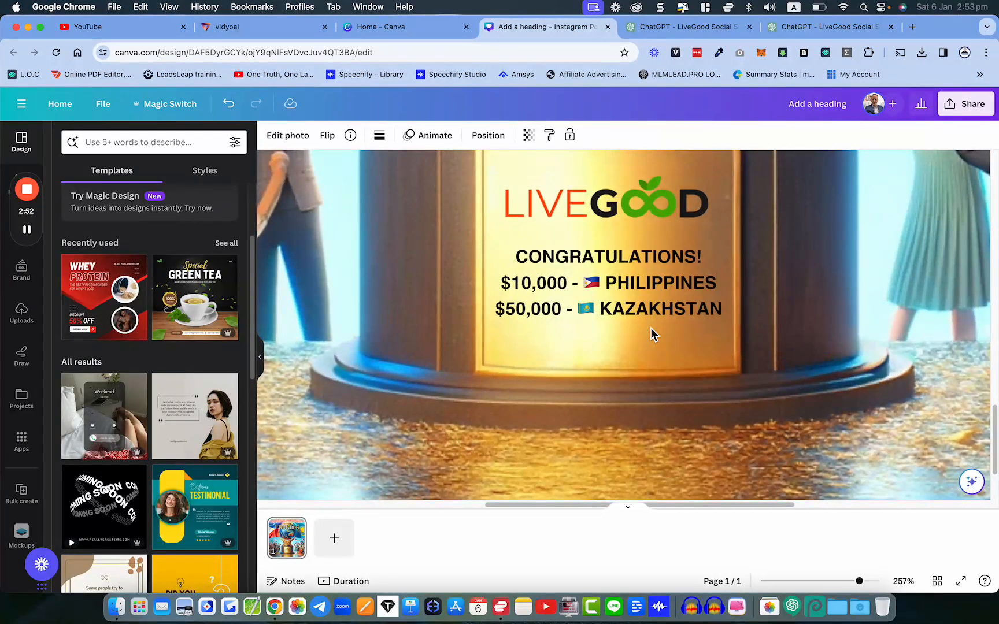
- Examine the original generated trophy image in the open ChatGPT conversation, and return to the Canva design
{"action": "left_click", "coordinate": [702, 28]}
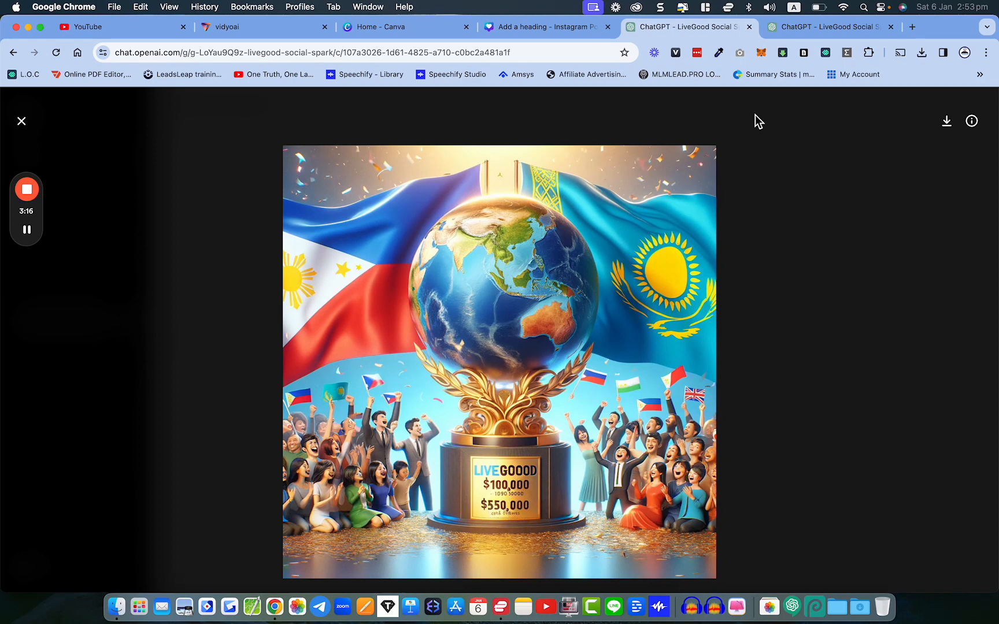
{"action": "left_click", "coordinate": [544, 31]}
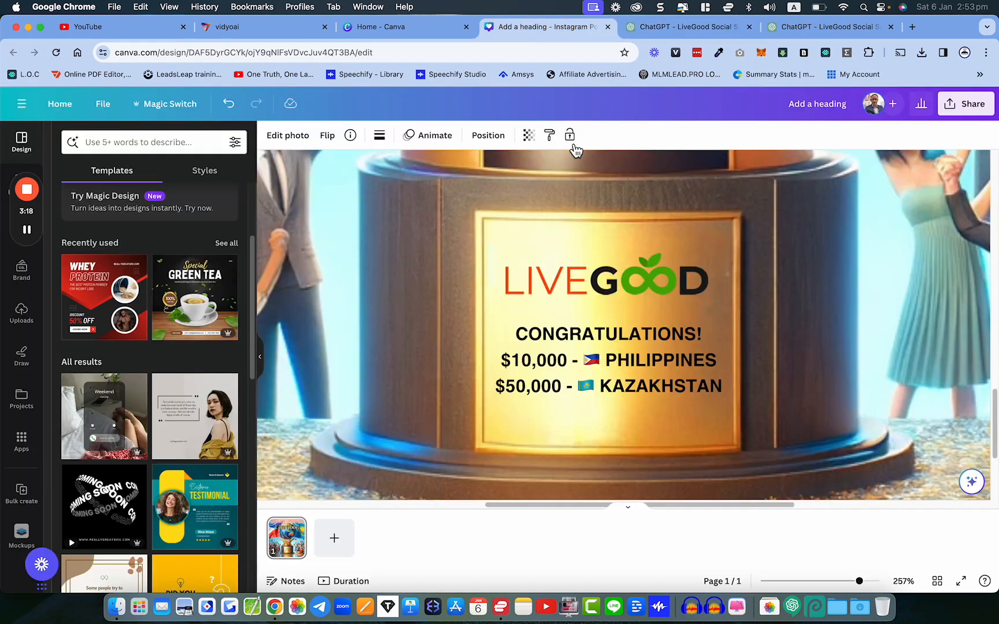
- Move the LIVEGOOD logo above the golden plaque and the CONGRATULATIONS! prize text off to its left side
{"action": "left_click_drag", "start_coordinate": [602, 287], "coordinate": [557, 181]}
{"action": "left_click", "coordinate": [560, 327]}
{"action": "left_click_drag", "start_coordinate": [560, 328], "coordinate": [292, 352]}
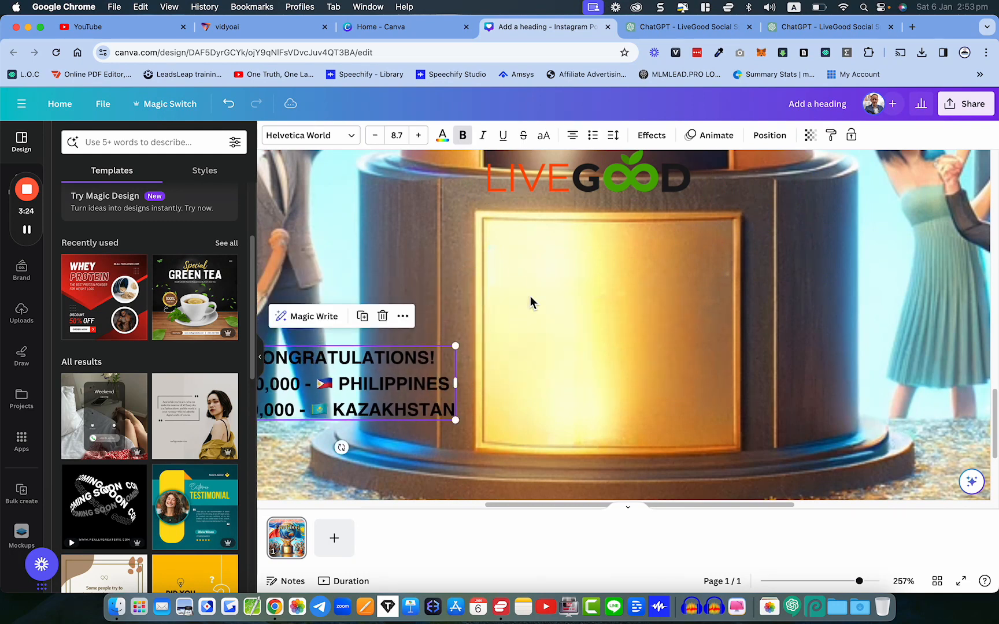
- Reset all Magic Eraser edits on the background trophy photo to restore its original plaque lettering
{"action": "left_click", "coordinate": [625, 341]}
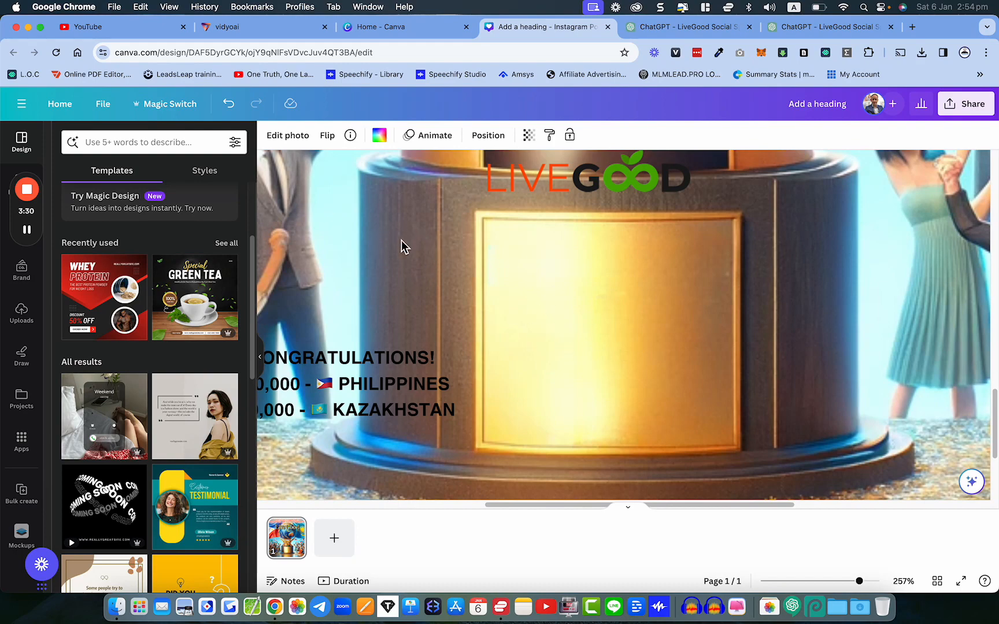
{"action": "scroll", "coordinate": [618, 306], "scroll_direction": "down", "scroll_amount": 10}
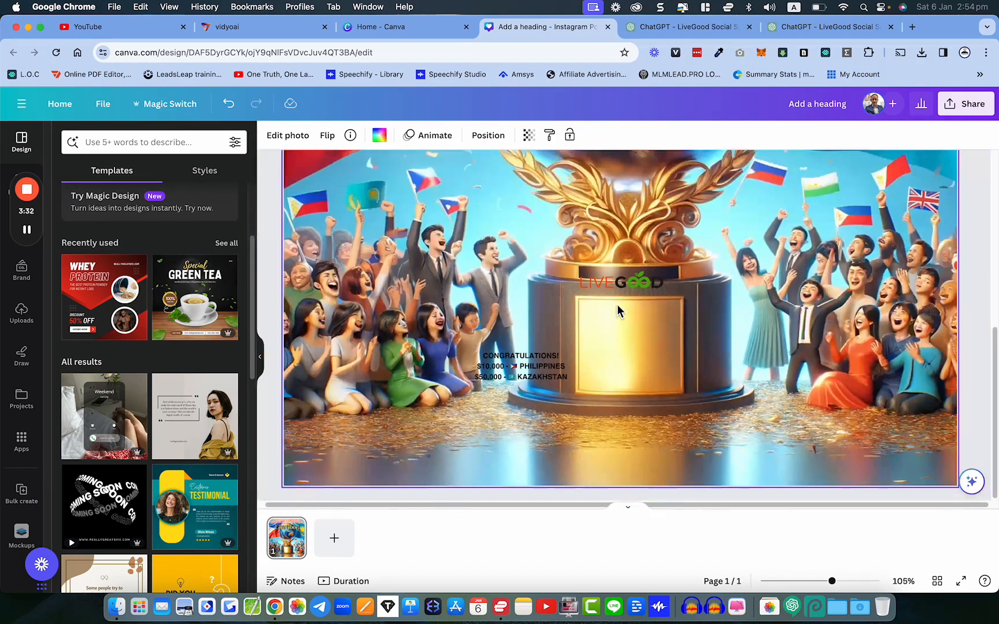
{"action": "scroll", "coordinate": [616, 304], "scroll_direction": "down", "scroll_amount": 3}
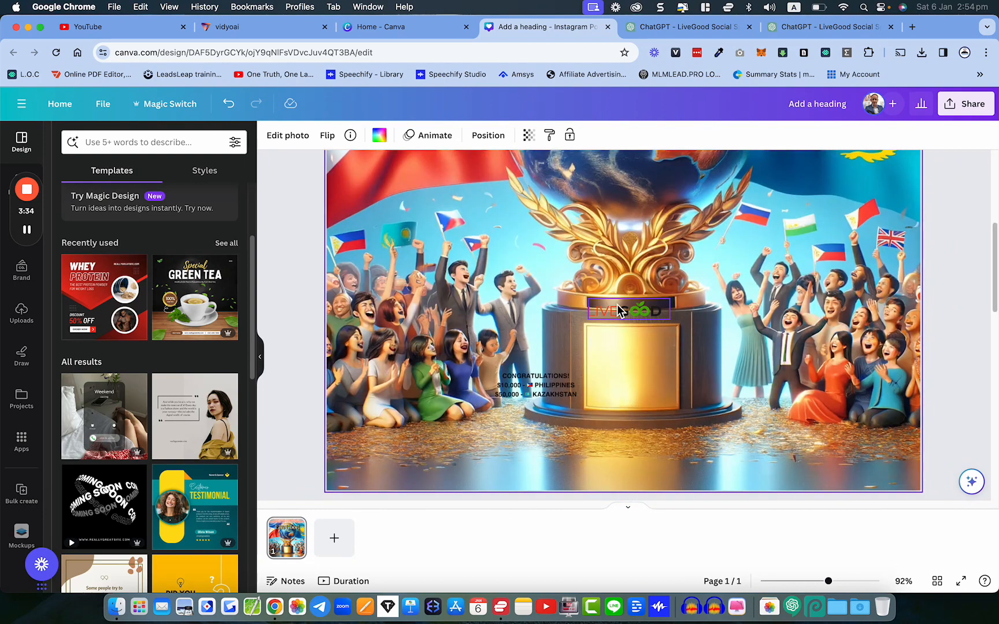
{"action": "scroll", "coordinate": [611, 290], "scroll_direction": "up", "scroll_amount": 5}
{"action": "scroll", "coordinate": [611, 291], "scroll_direction": "down", "scroll_amount": 3}
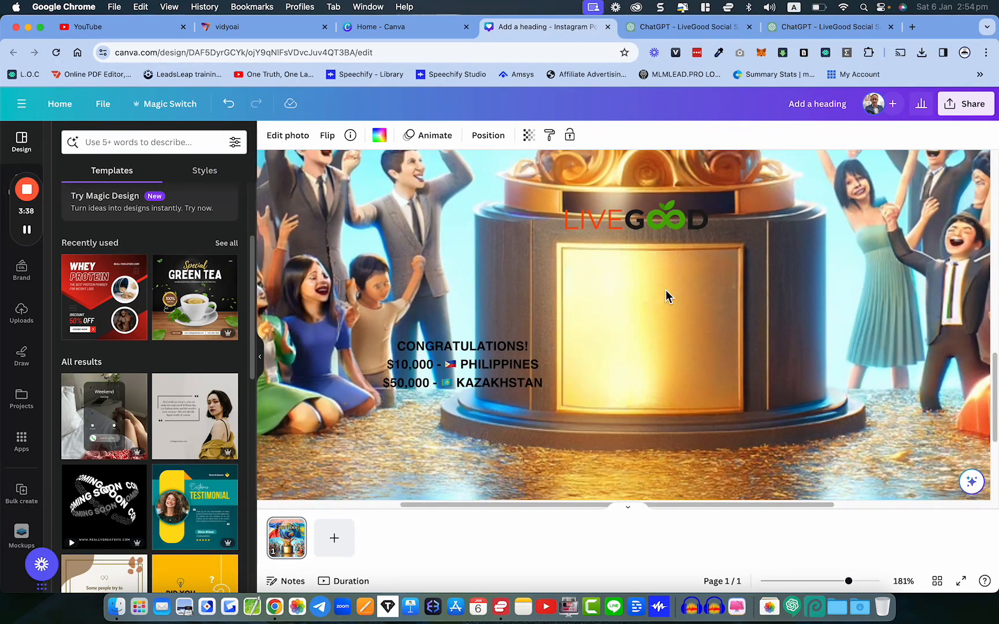
{"action": "scroll", "coordinate": [666, 290], "scroll_direction": "up", "scroll_amount": 5}
{"action": "scroll", "coordinate": [666, 289], "scroll_direction": "down", "scroll_amount": 1}
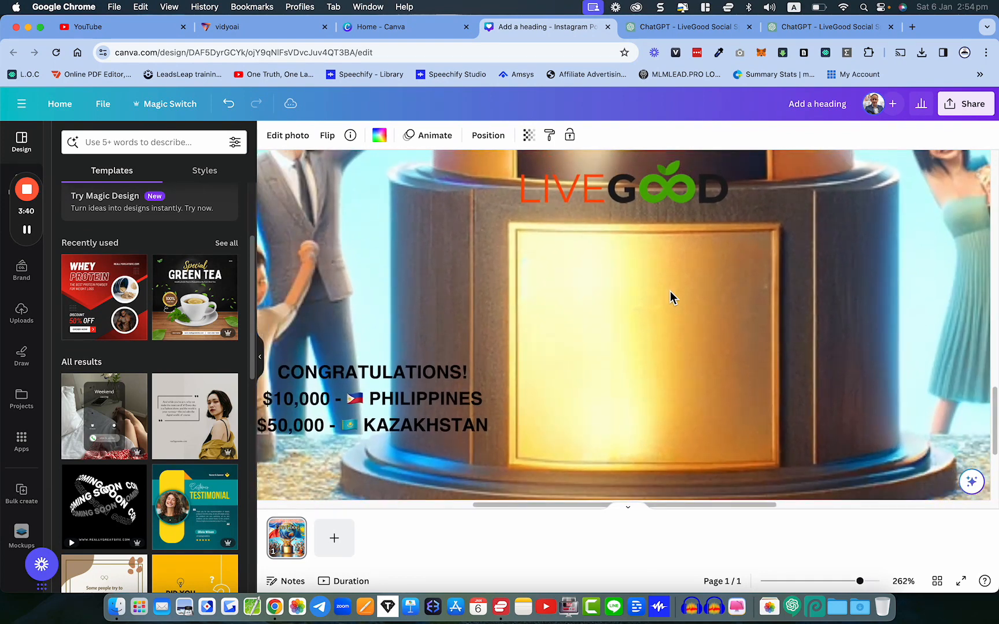
{"action": "double_click", "coordinate": [670, 291]}
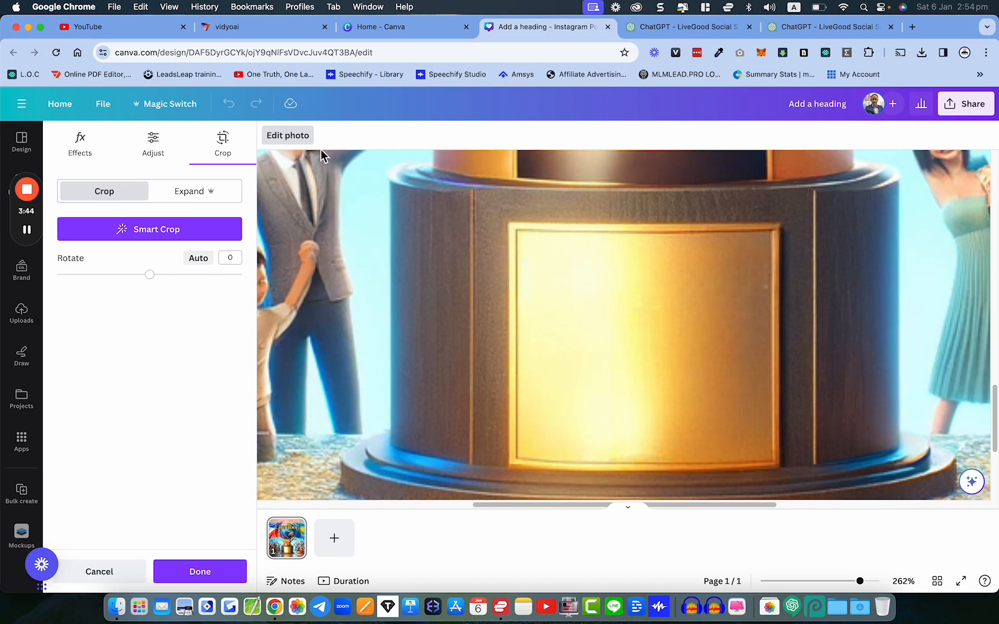
{"action": "left_click", "coordinate": [287, 139]}
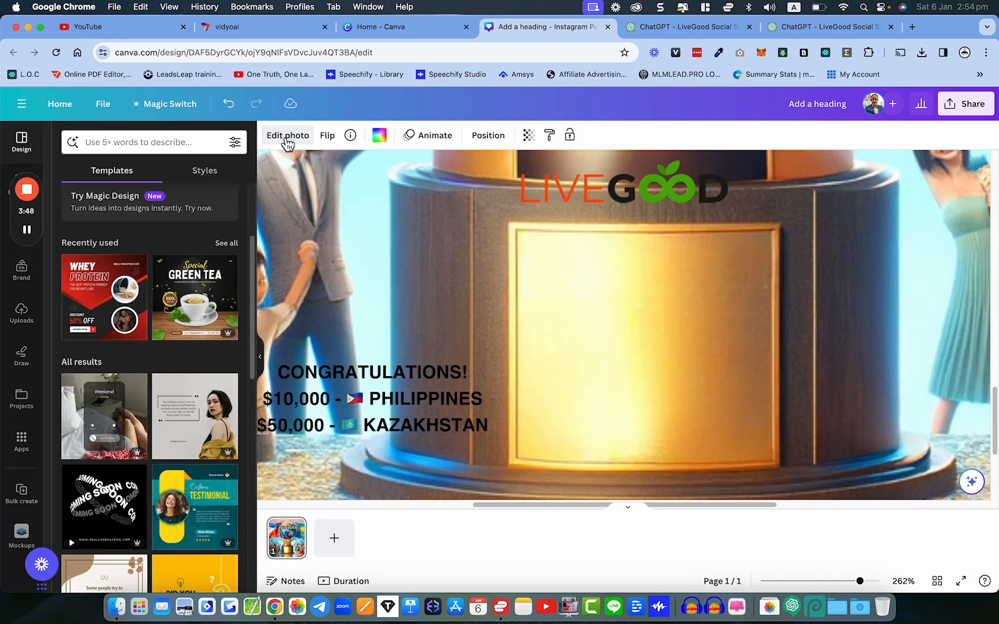
{"action": "left_click", "coordinate": [292, 139]}
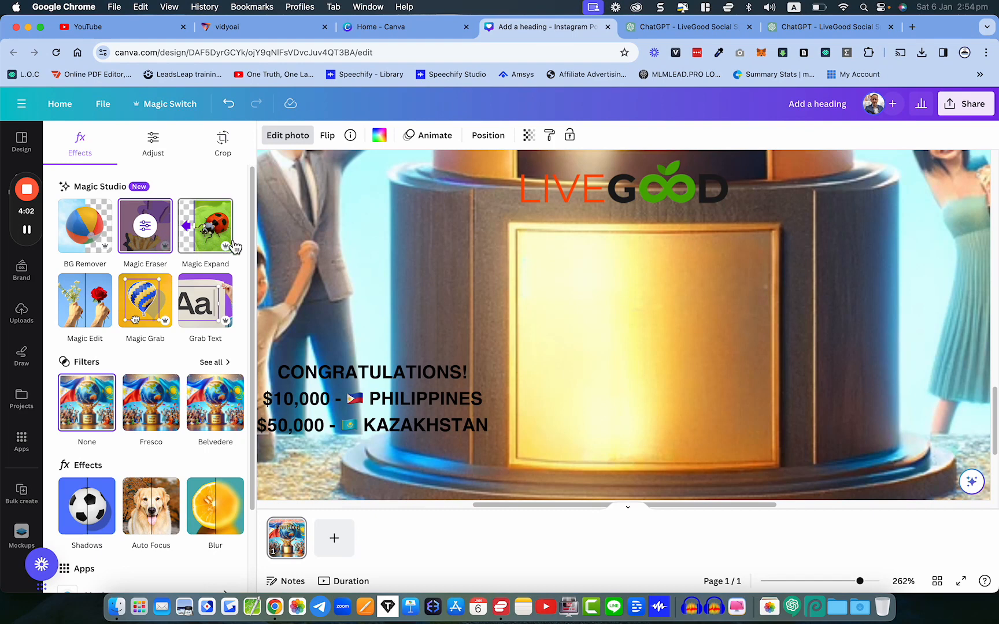
{"action": "left_click", "coordinate": [145, 242]}
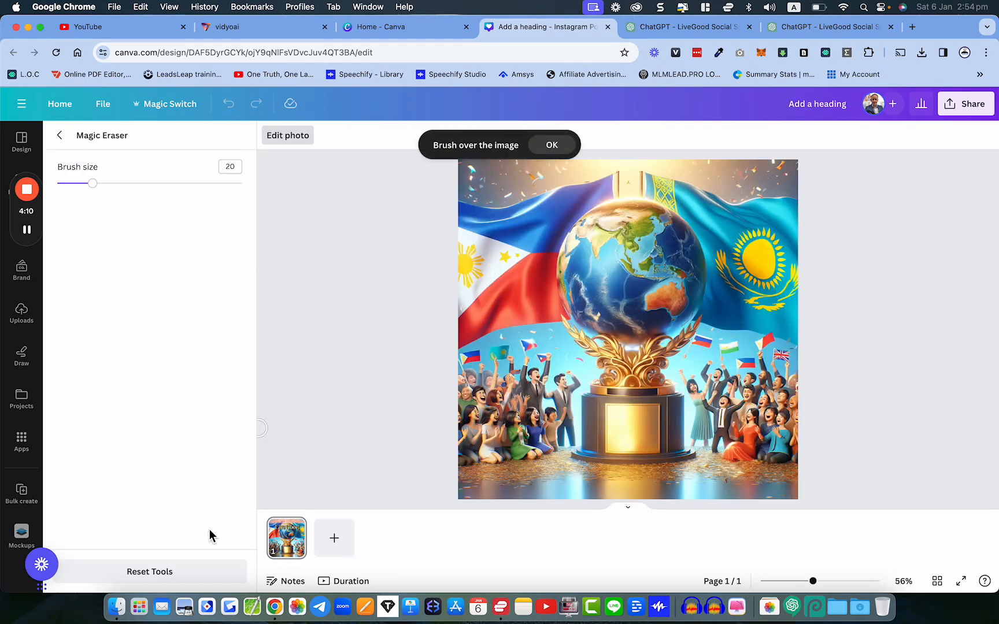
{"action": "left_click", "coordinate": [172, 570]}
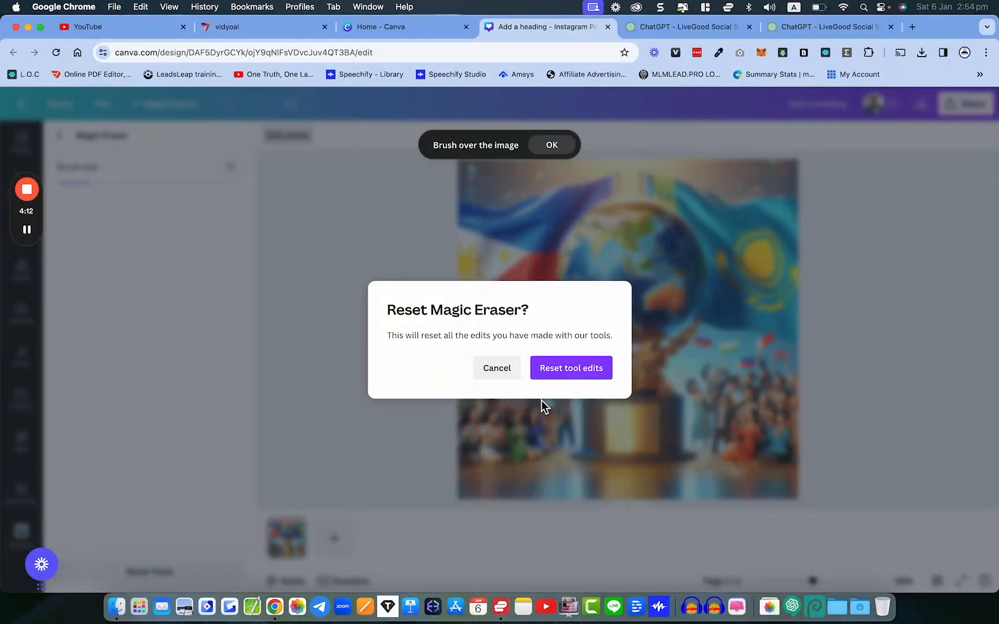
{"action": "left_click", "coordinate": [572, 372]}
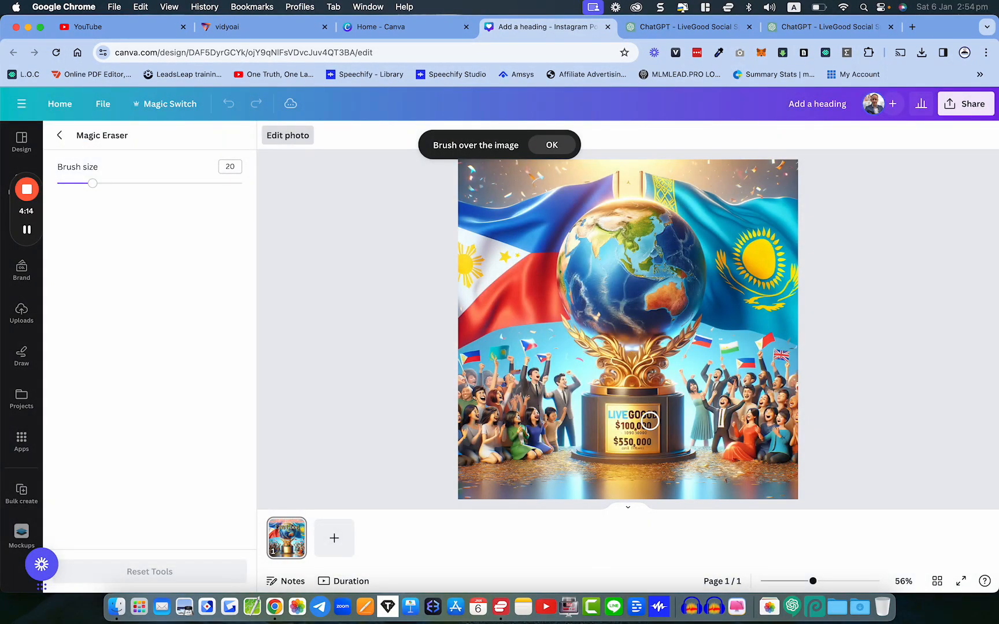
{"action": "scroll", "coordinate": [650, 422], "scroll_direction": "up", "scroll_amount": 5}
{"action": "scroll", "coordinate": [641, 365], "scroll_direction": "down", "scroll_amount": 8}
{"action": "scroll", "coordinate": [640, 365], "scroll_direction": "up", "scroll_amount": 7}
{"action": "key", "text": "Escape"}
{"action": "scroll", "coordinate": [634, 460], "scroll_direction": "down", "scroll_amount": 1}
{"action": "scroll", "coordinate": [617, 343], "scroll_direction": "down", "scroll_amount": 3}
- Start Magic Eraser on the background photo and set the brush size to 11
{"action": "left_click", "coordinate": [282, 135]}
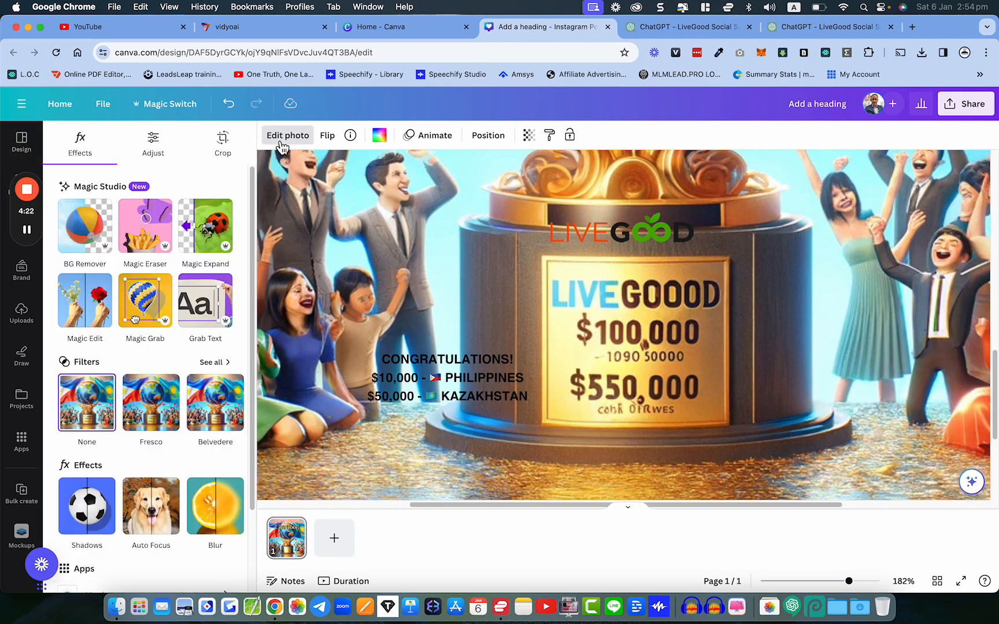
{"action": "left_click", "coordinate": [152, 232]}
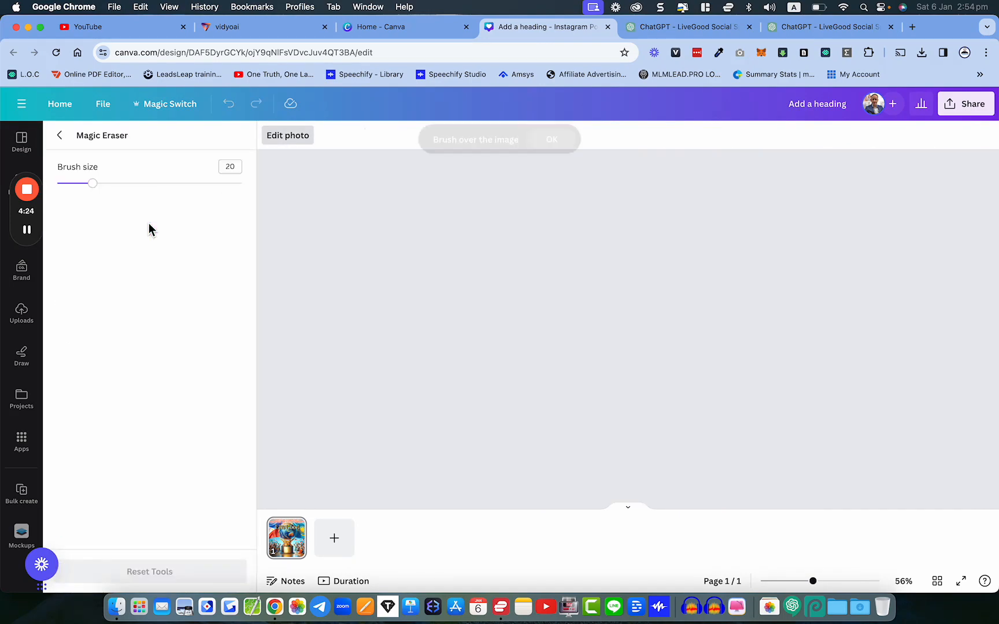
{"action": "scroll", "coordinate": [644, 358], "scroll_direction": "up", "scroll_amount": 5}
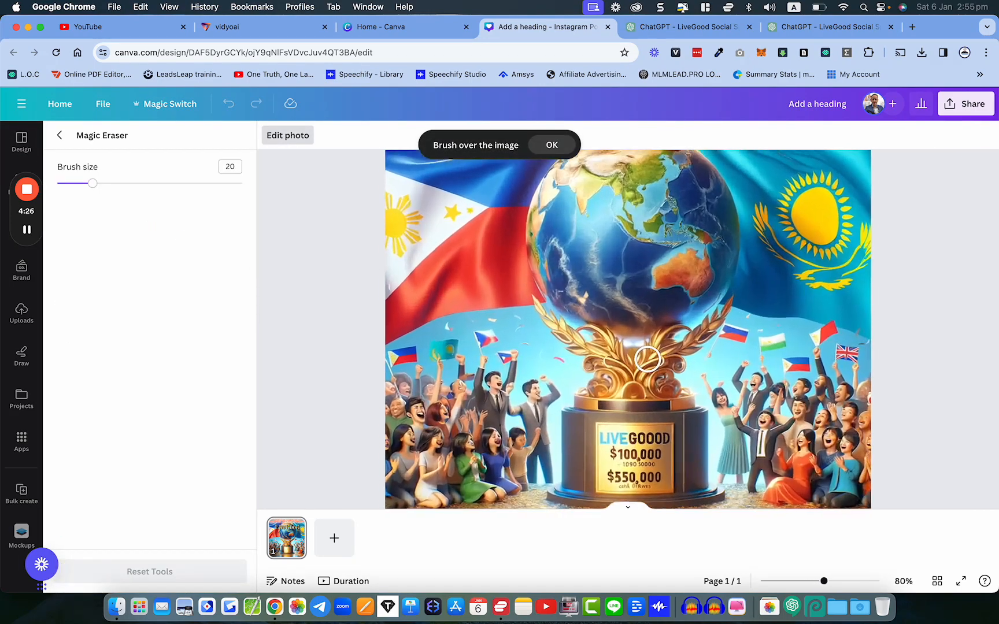
{"action": "scroll", "coordinate": [635, 442], "scroll_direction": "up", "scroll_amount": 1}
{"action": "scroll", "coordinate": [635, 443], "scroll_direction": "down", "scroll_amount": 5}
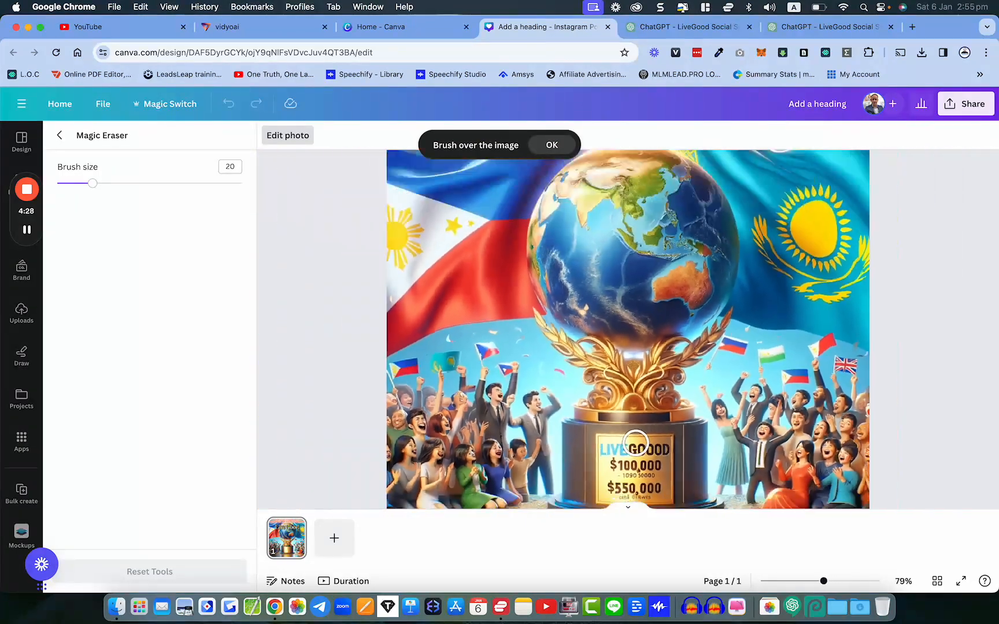
{"action": "scroll", "coordinate": [636, 442], "scroll_direction": "up", "scroll_amount": 8}
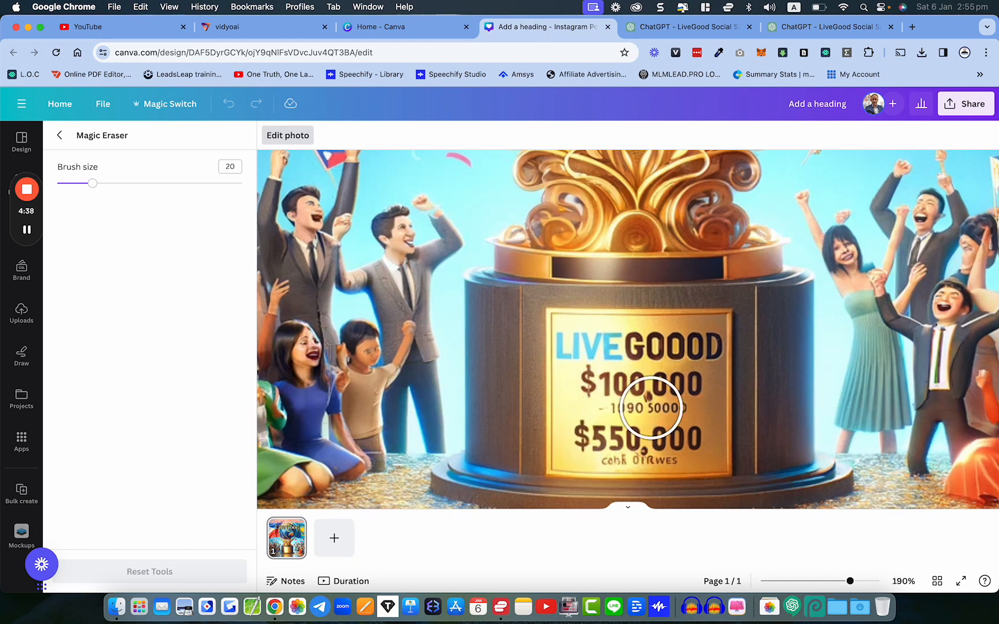
{"action": "left_click_drag", "start_coordinate": [99, 194], "coordinate": [82, 193]}
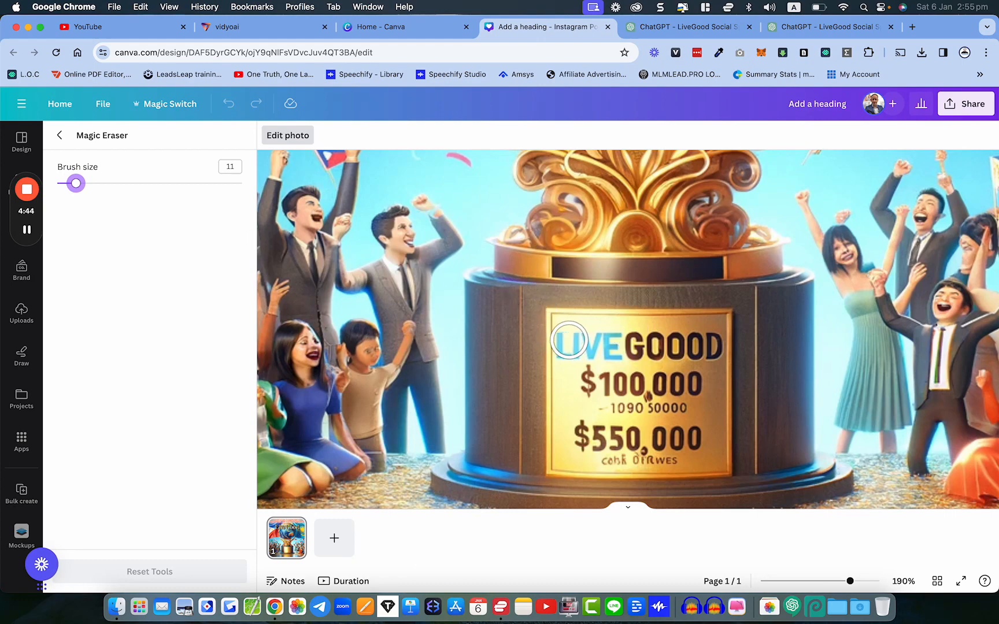
- Erase the misspelled LIVEGOOOD lettering, dollar amounts and leftover smudges from the golden plaque, and leave Magic Eraser
{"action": "left_click", "coordinate": [569, 340]}
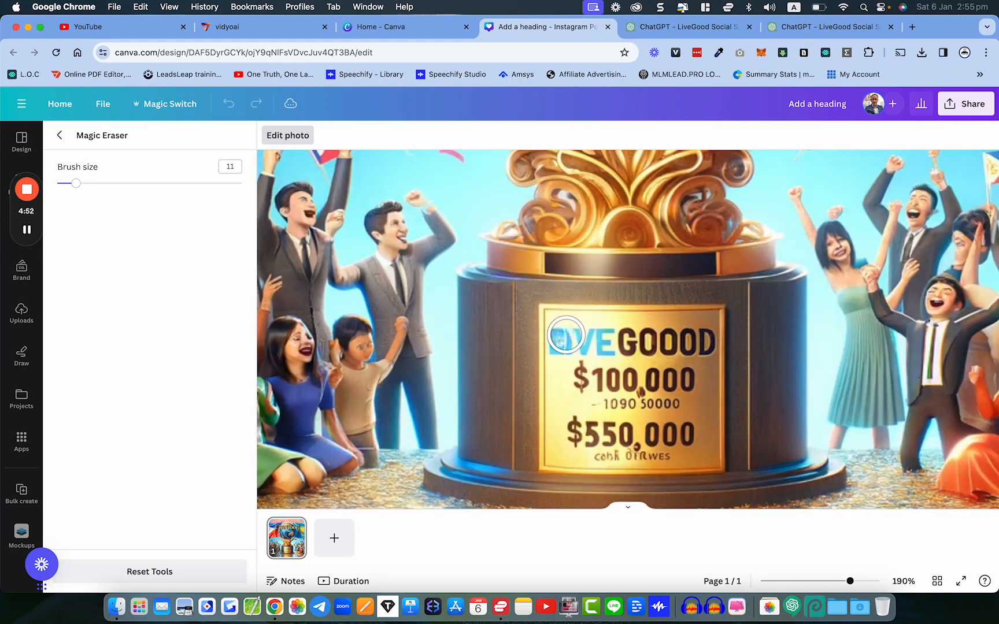
{"action": "mouse_move", "coordinate": [566, 336]}
{"action": "left_mouse_down"}
{"action": "mouse_move", "coordinate": [698, 338]}
{"action": "mouse_move", "coordinate": [584, 350]}
{"action": "mouse_move", "coordinate": [565, 340]}
{"action": "mouse_move", "coordinate": [580, 373]}
{"action": "mouse_move", "coordinate": [681, 374]}
{"action": "mouse_move", "coordinate": [616, 384]}
{"action": "mouse_move", "coordinate": [598, 398]}
{"action": "mouse_move", "coordinate": [669, 395]}
{"action": "mouse_move", "coordinate": [604, 404]}
{"action": "mouse_move", "coordinate": [583, 417]}
{"action": "mouse_move", "coordinate": [579, 435]}
{"action": "mouse_move", "coordinate": [629, 444]}
{"action": "mouse_move", "coordinate": [680, 437]}
{"action": "mouse_move", "coordinate": [597, 428]}
{"action": "mouse_move", "coordinate": [662, 440]}
{"action": "mouse_move", "coordinate": [594, 447]}
{"action": "mouse_move", "coordinate": [609, 419]}
{"action": "left_mouse_up"}
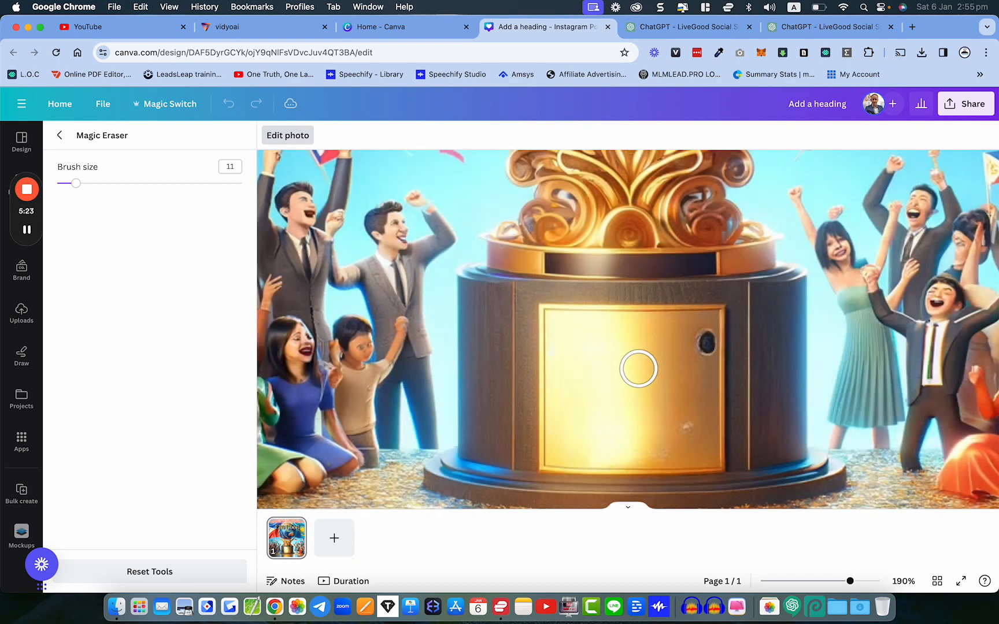
{"action": "mouse_move", "coordinate": [679, 413]}
{"action": "left_mouse_down"}
{"action": "mouse_move", "coordinate": [671, 437]}
{"action": "mouse_move", "coordinate": [649, 448]}
{"action": "mouse_move", "coordinate": [678, 423]}
{"action": "left_mouse_up"}
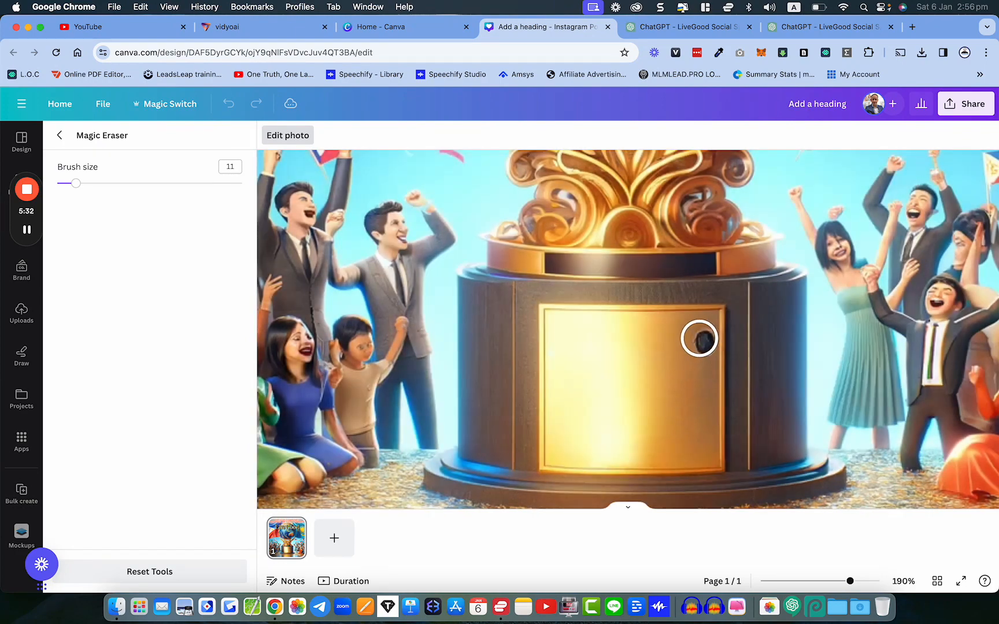
{"action": "left_click_drag", "start_coordinate": [703, 338], "coordinate": [701, 350]}
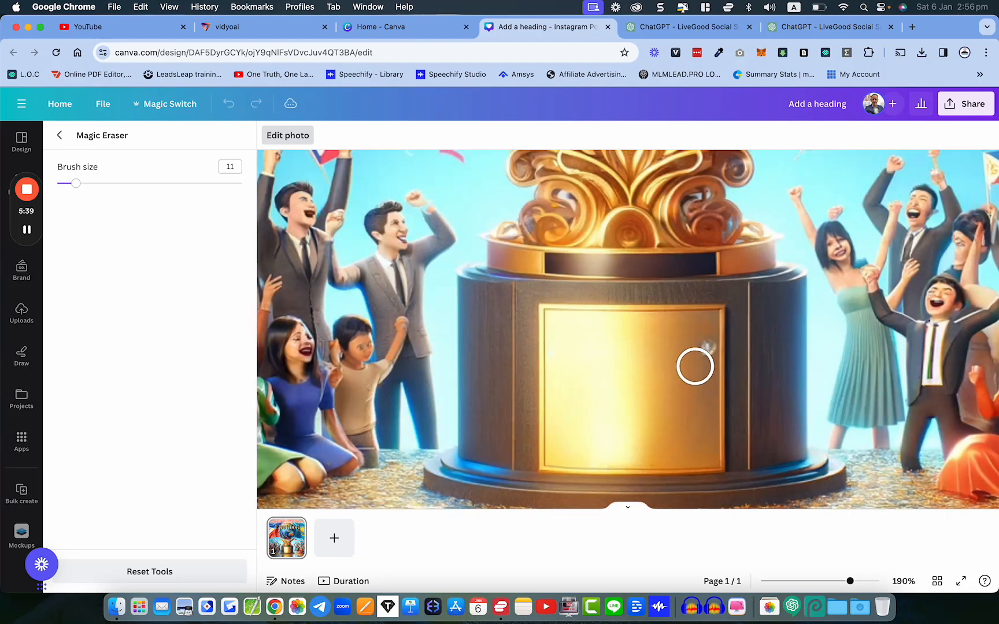
{"action": "left_click_drag", "start_coordinate": [693, 339], "coordinate": [691, 374]}
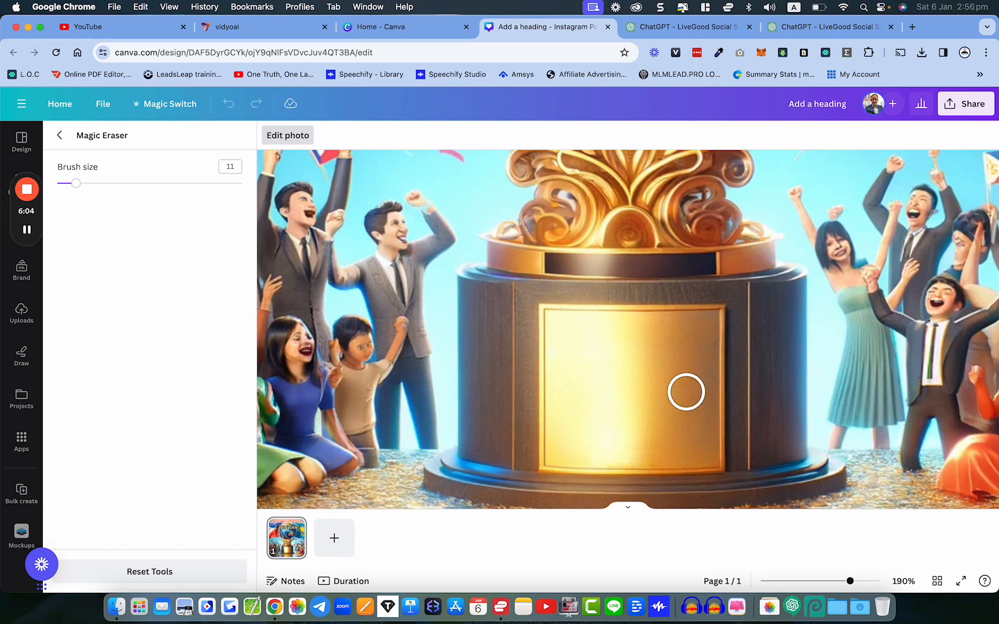
{"action": "left_click", "coordinate": [60, 136]}
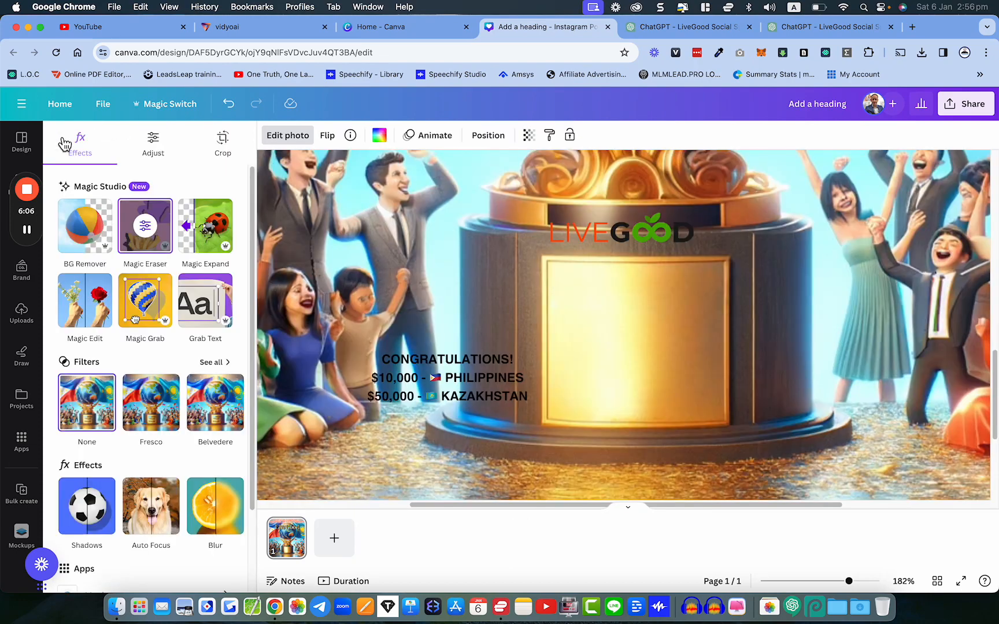
- Move the CONGRATULATIONS! prize text onto the clean plaque and place the LIVEGOOD logo just above it
{"action": "left_click_drag", "start_coordinate": [445, 376], "coordinate": [635, 373]}
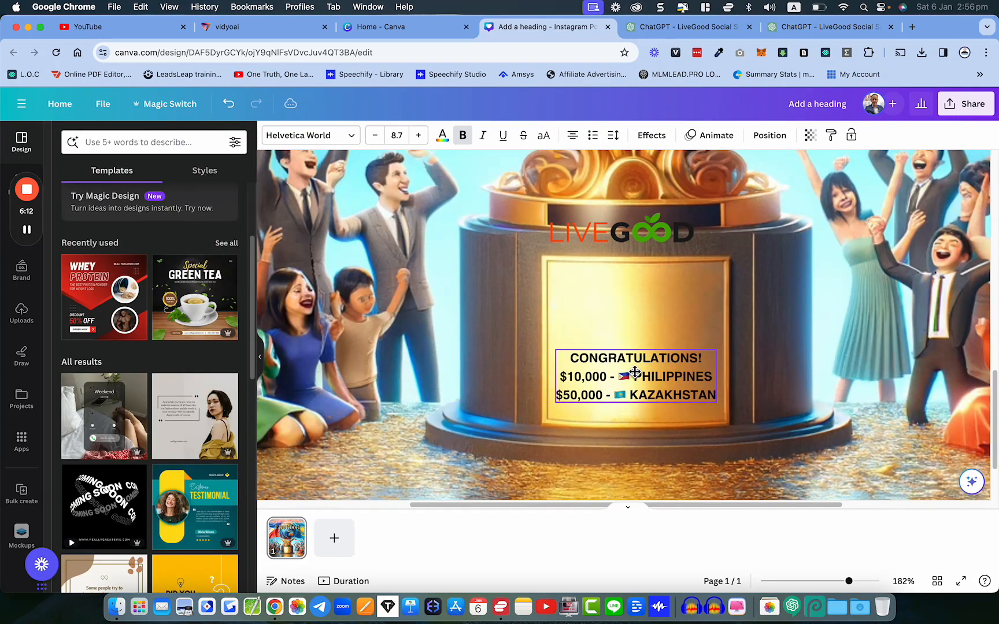
{"action": "left_click_drag", "start_coordinate": [647, 244], "coordinate": [657, 312]}
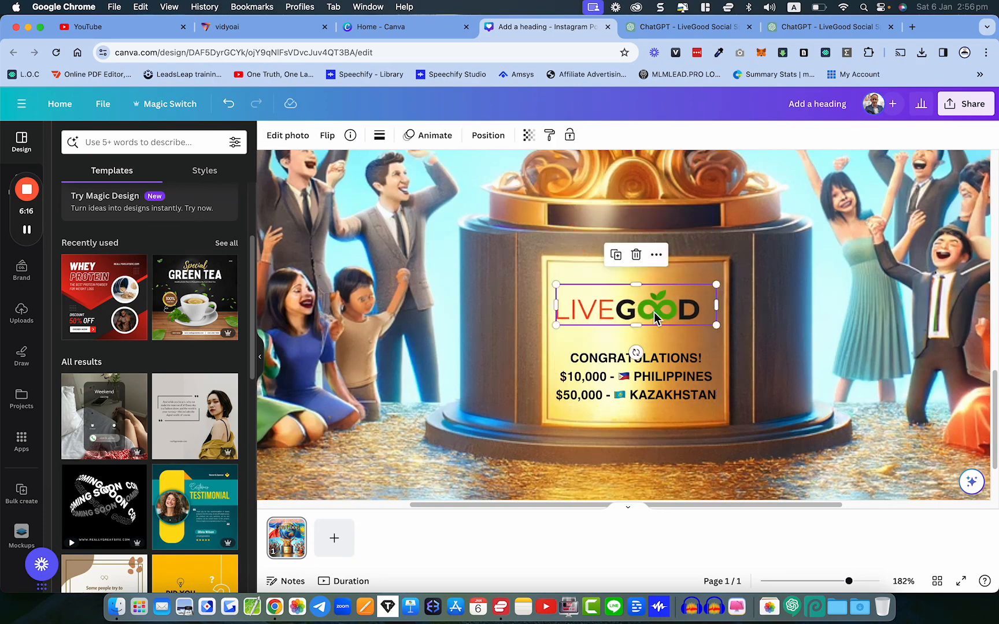
- Move the gold LiveGood lettering to the design's bottom edge, shrink it and centre it below the trophy
{"action": "scroll", "coordinate": [662, 260], "scroll_direction": "down", "scroll_amount": 10}
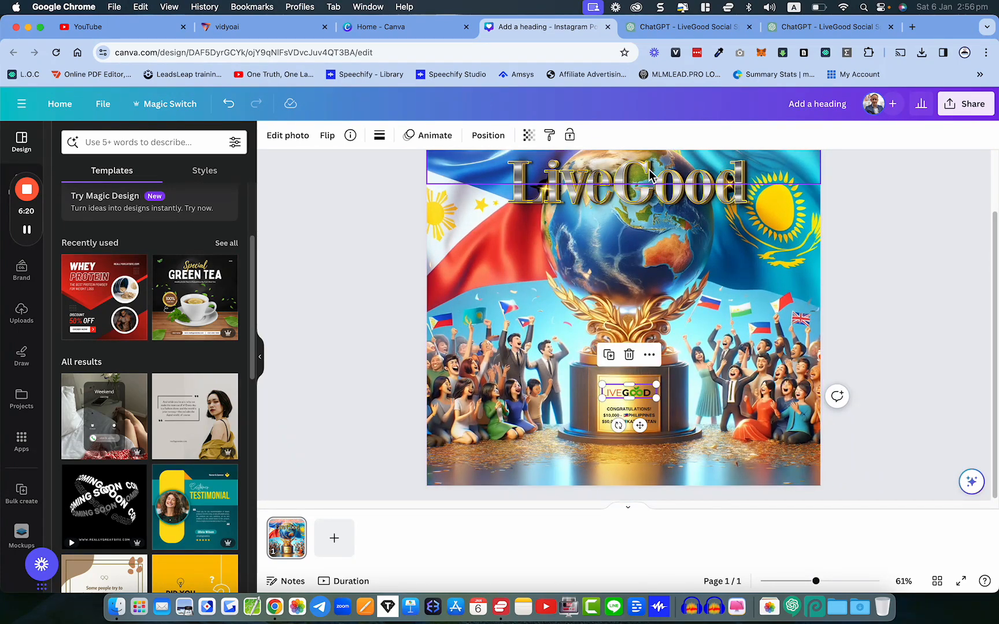
{"action": "left_click_drag", "start_coordinate": [636, 189], "coordinate": [642, 436]}
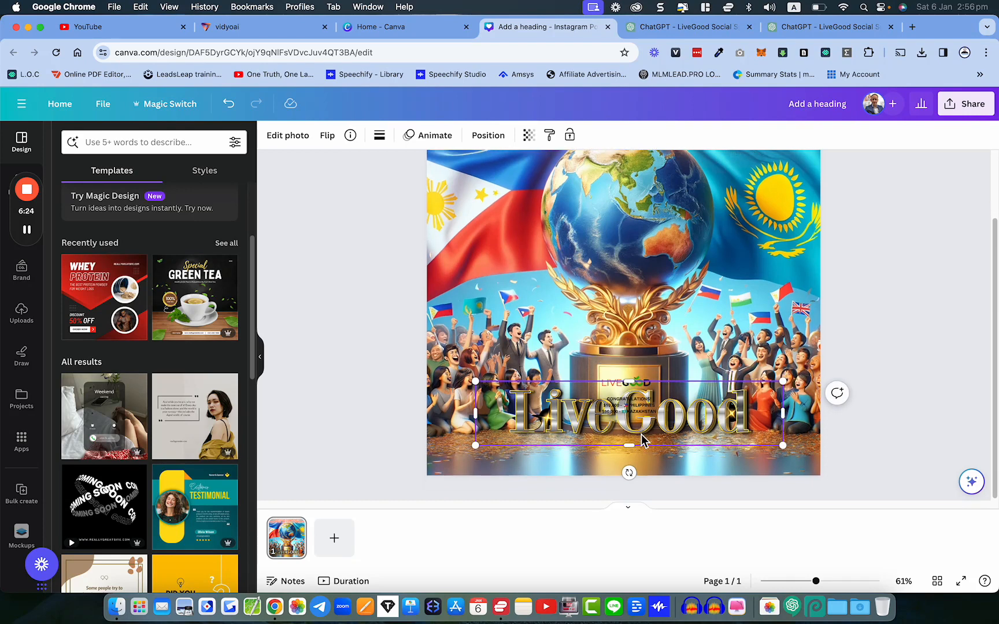
{"action": "left_click", "coordinate": [640, 434]}
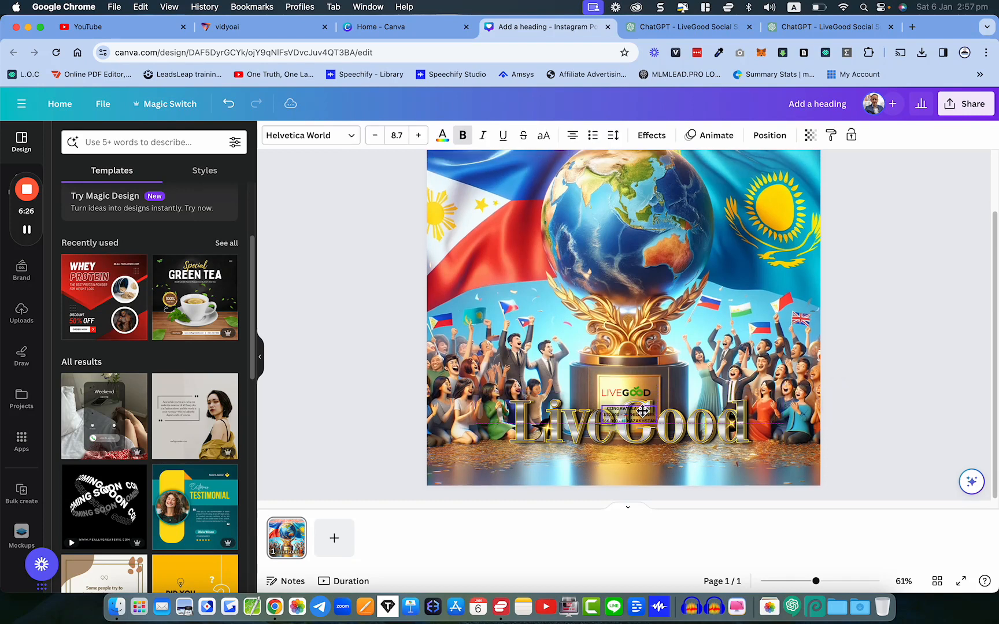
{"action": "left_click_drag", "start_coordinate": [639, 435], "coordinate": [641, 466]}
{"action": "left_click_drag", "start_coordinate": [475, 421], "coordinate": [543, 437]}
{"action": "left_click_drag", "start_coordinate": [653, 465], "coordinate": [624, 464]}
{"action": "scroll", "coordinate": [643, 308], "scroll_direction": "up", "scroll_amount": 3}
{"action": "scroll", "coordinate": [644, 308], "scroll_direction": "down", "scroll_amount": 3}
{"action": "scroll", "coordinate": [644, 308], "scroll_direction": "up", "scroll_amount": 3}
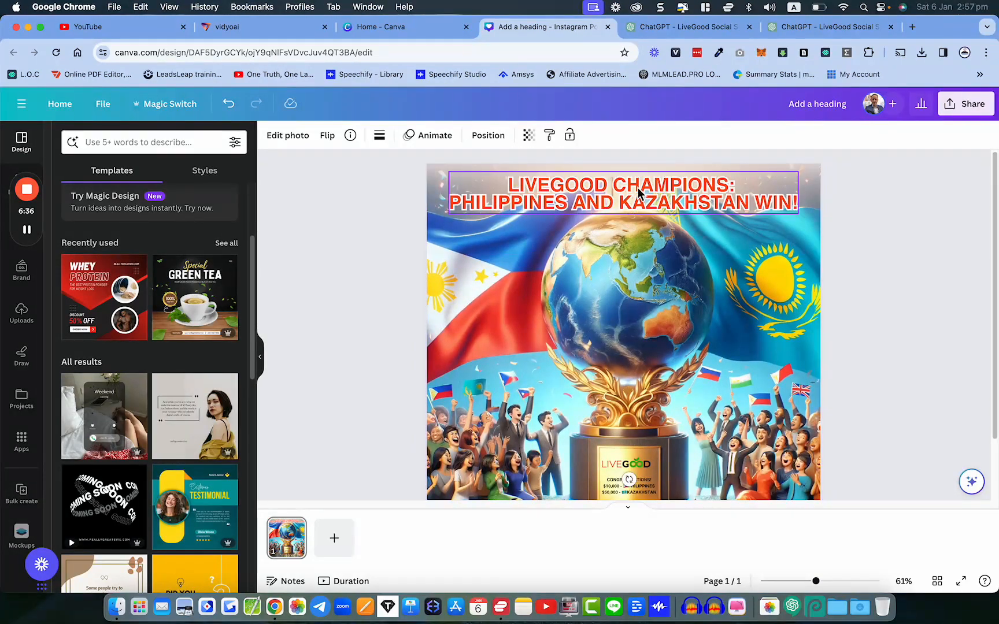
{"action": "scroll", "coordinate": [606, 282], "scroll_direction": "down", "scroll_amount": 2}
{"action": "scroll", "coordinate": [606, 283], "scroll_direction": "down", "scroll_amount": 3, "text": "ctrl"}
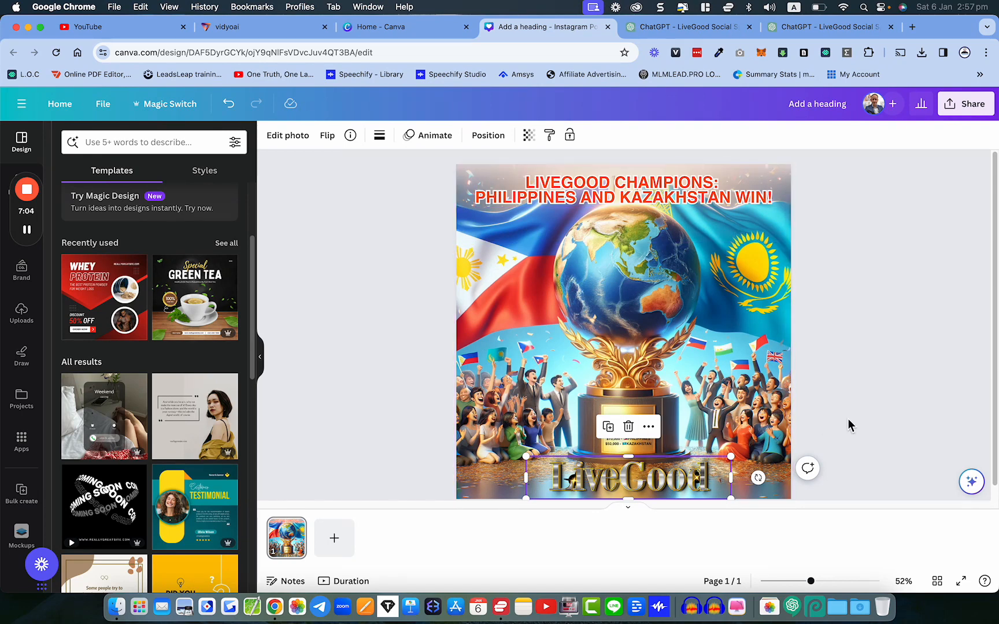
{"action": "left_click", "coordinate": [871, 422]}
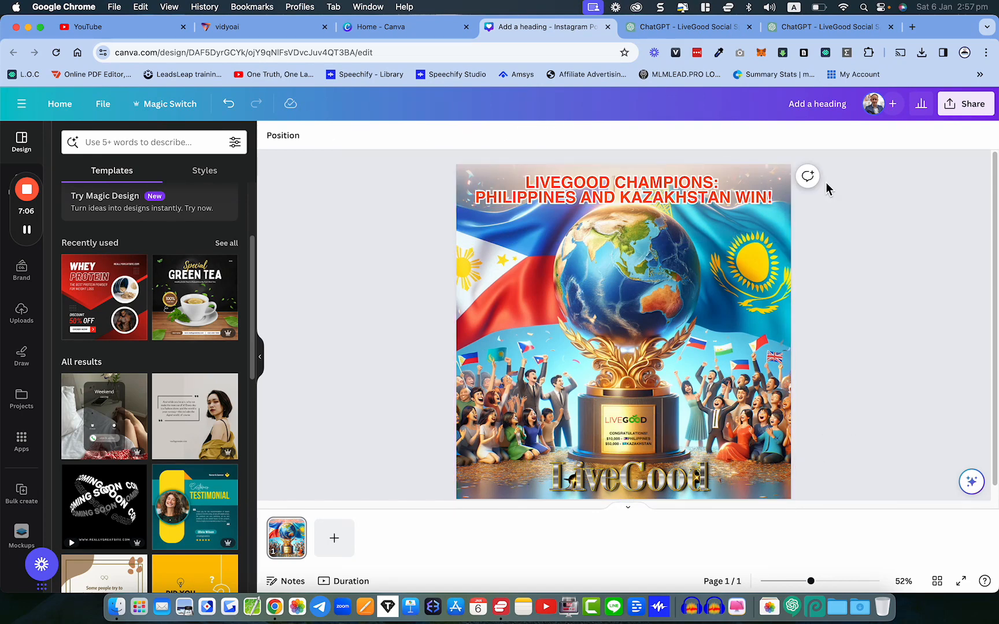
- Switch to LiveGood Social Spark in ChatGPT and enter a prompt for a square luxury car image with a LiveGood license plate and city skyline
{"action": "left_click", "coordinate": [809, 34]}
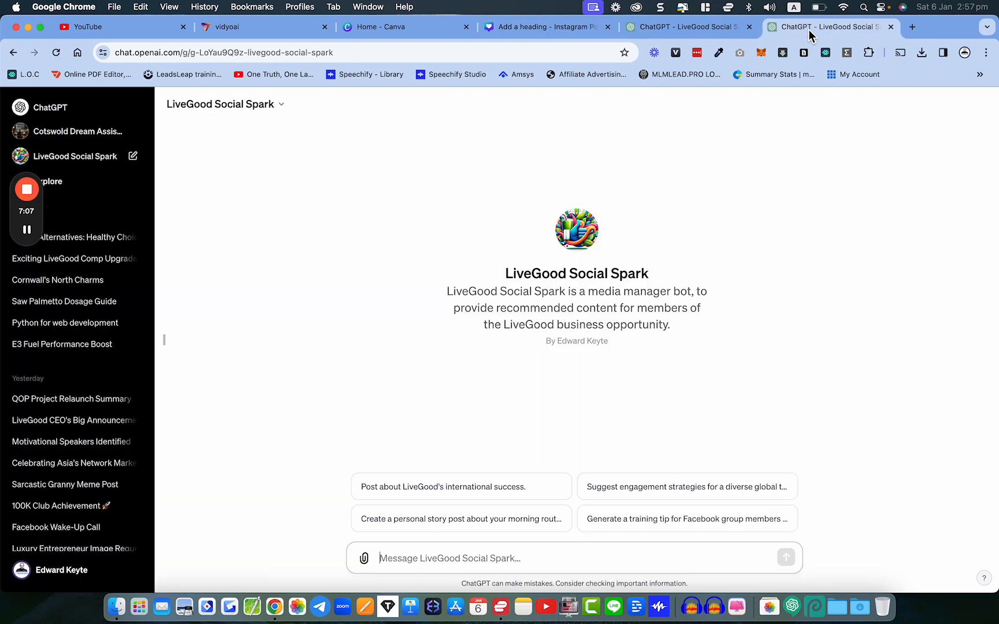
{"action": "left_click", "coordinate": [467, 548]}
{"action": "type", "text": "create a square image of a fast luxury car and Wright LiveGood on the license plate, at a cool background, such as a big city skyline and make the general design luxurious and rich."}
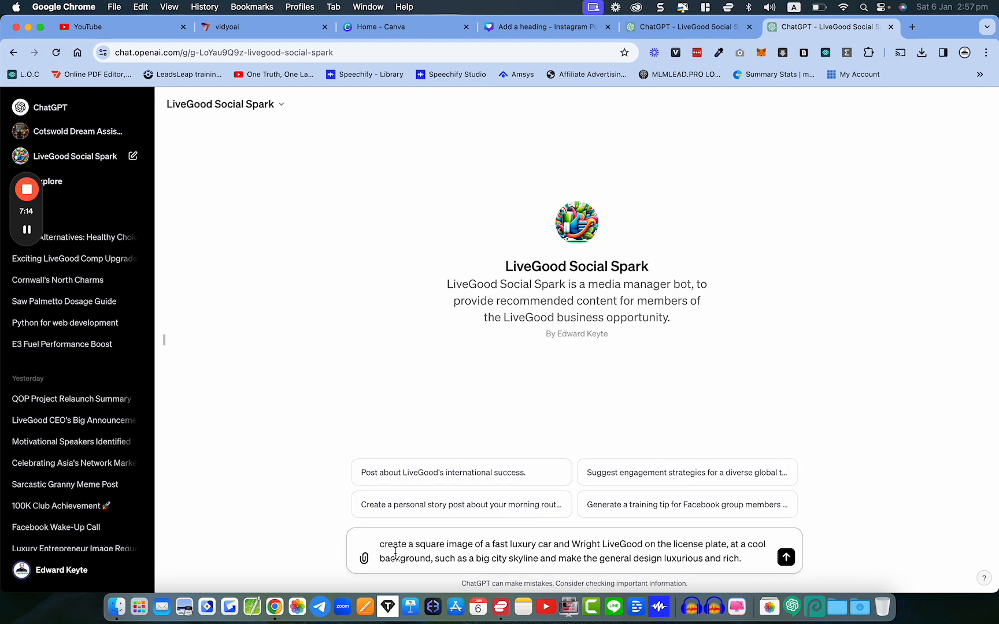
- Correct "at a cool background" to "with a cool background" in the prompt and send it
{"action": "left_click_drag", "start_coordinate": [377, 546], "coordinate": [508, 558]}
{"action": "left_click", "coordinate": [509, 558]}
{"action": "double_click", "coordinate": [733, 545]}
{"action": "type", "text": "with"}
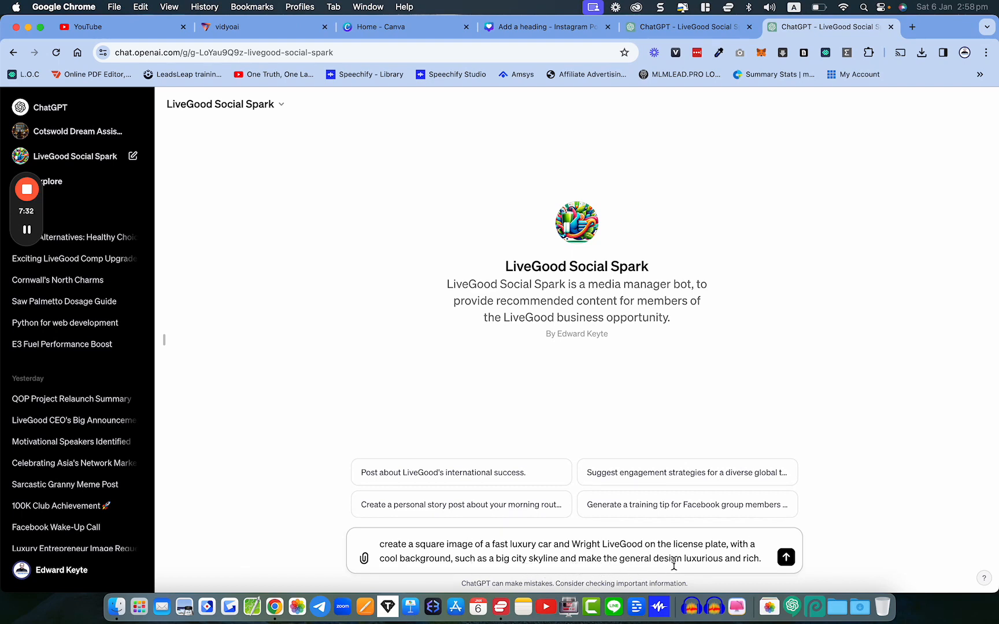
{"action": "left_click", "coordinate": [787, 558]}
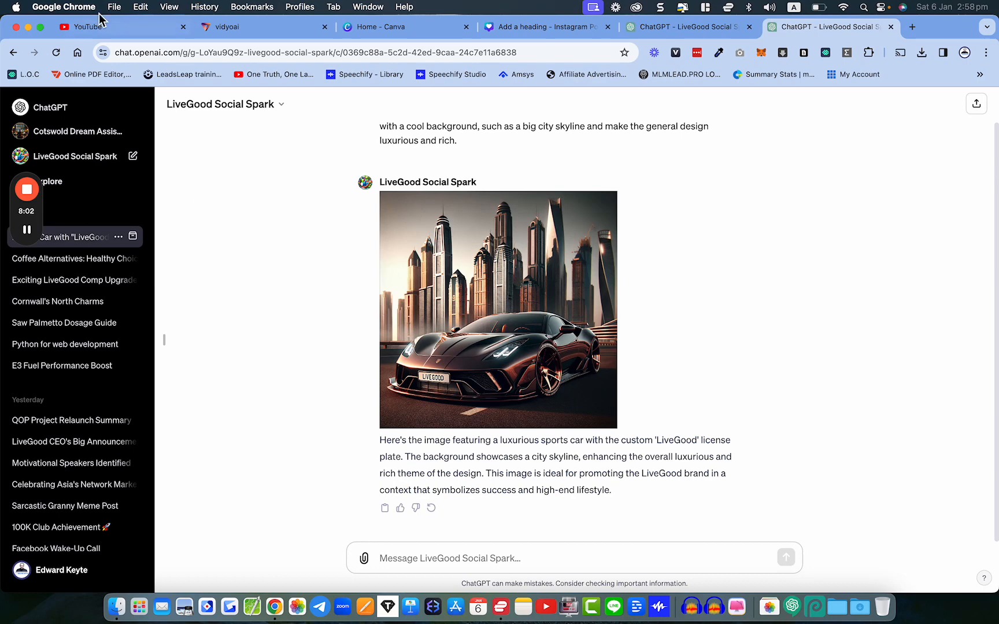
- Open the generated luxury car image at full size and copy it
{"action": "mouse_move", "coordinate": [461, 340]}
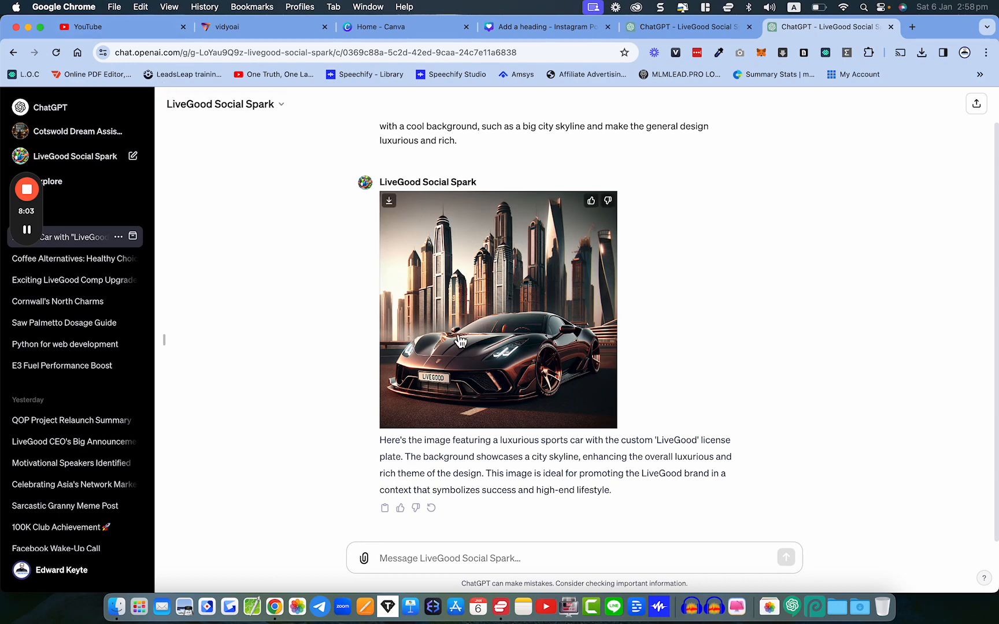
{"action": "left_click", "coordinate": [476, 307]}
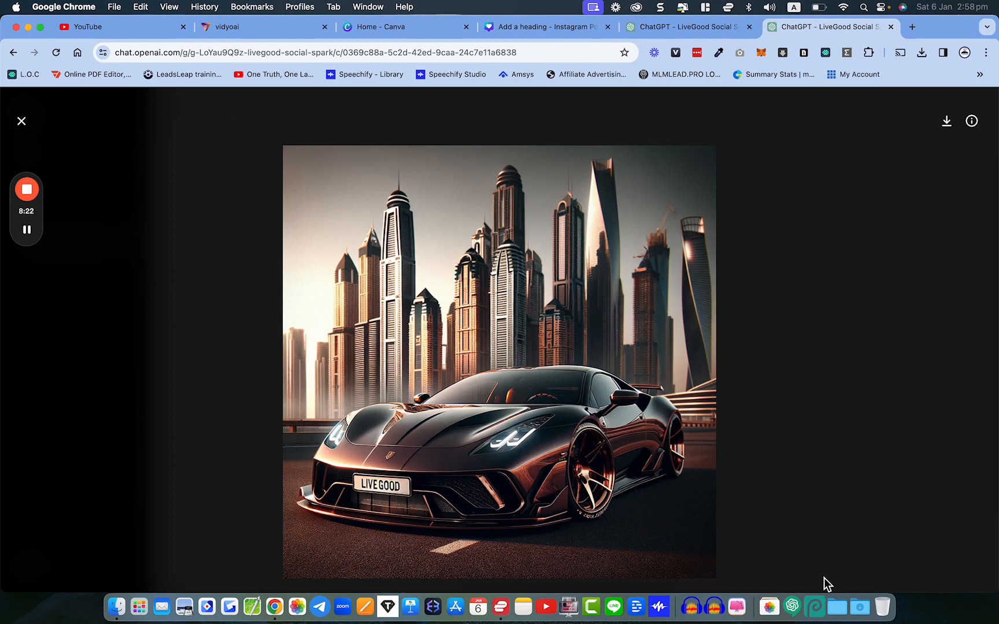
{"action": "right_click", "coordinate": [550, 349]}
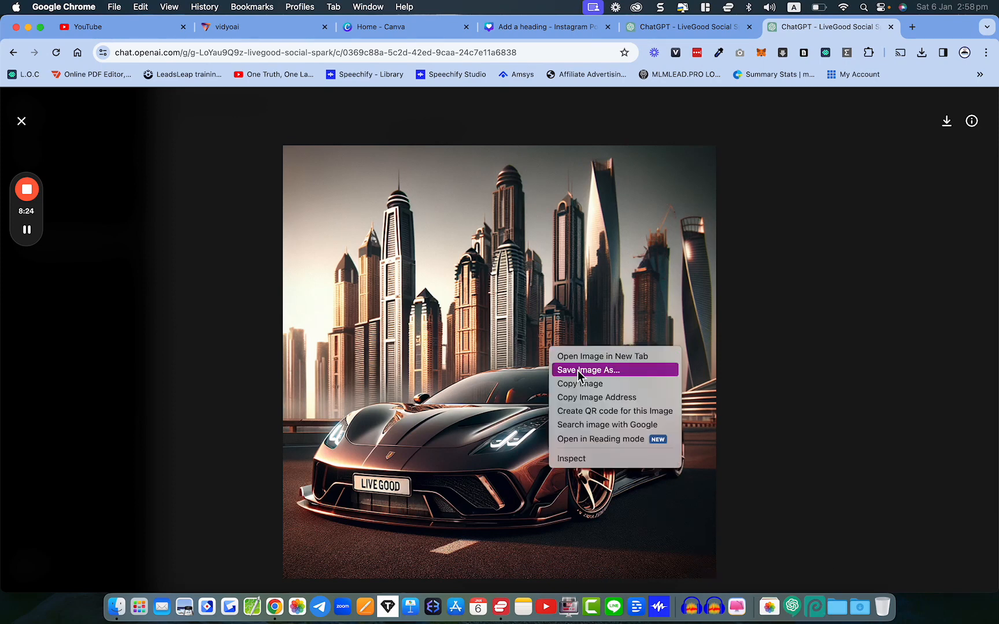
{"action": "left_click", "coordinate": [590, 387]}
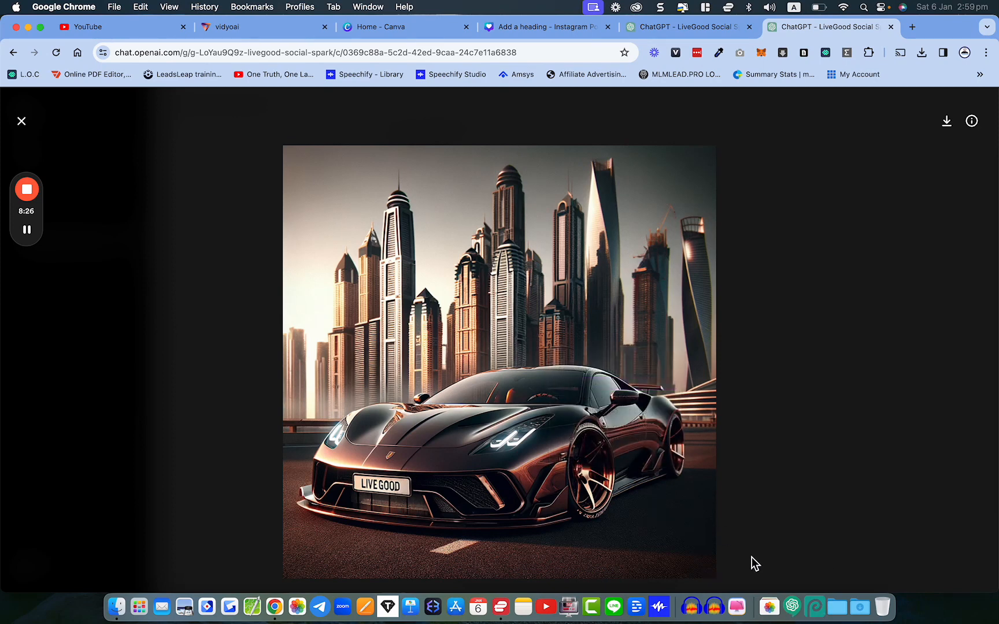
- Switch to Canva, create an Instagram Post (Square) design and paste the car image into it
{"action": "left_click", "coordinate": [404, 29]}
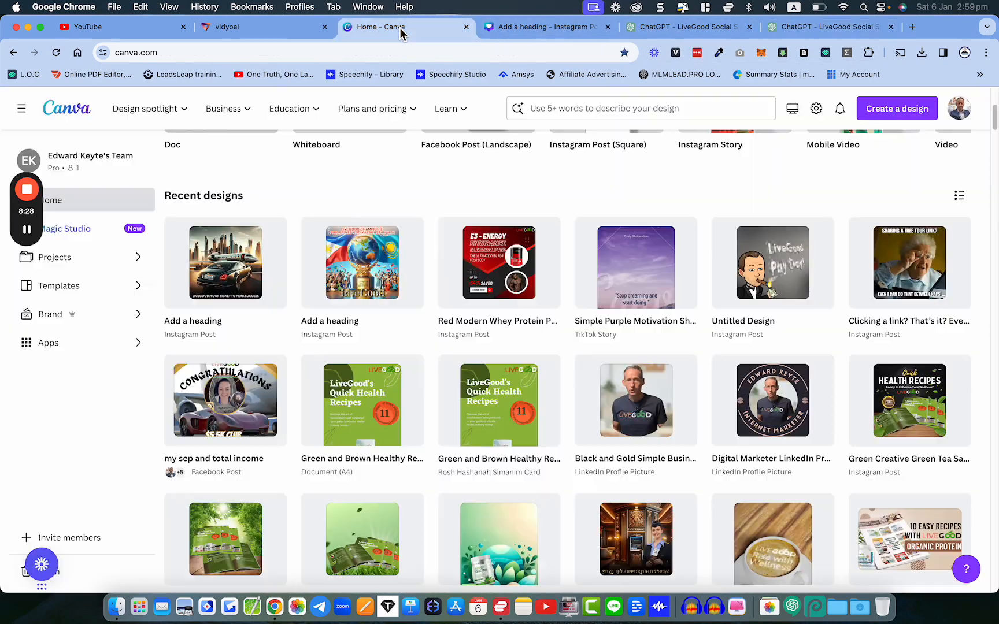
{"action": "left_click", "coordinate": [904, 118]}
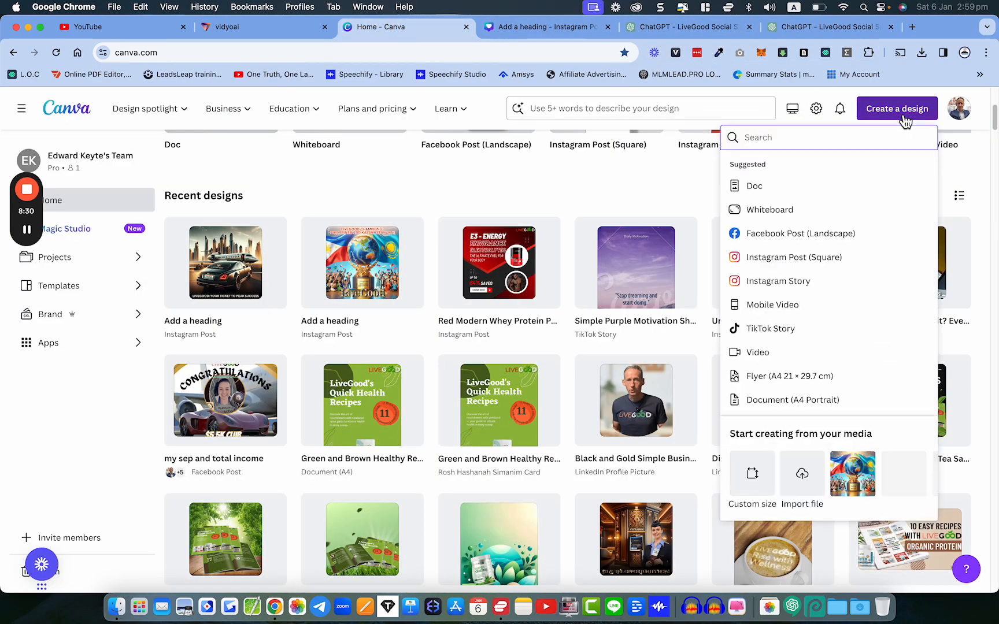
{"action": "left_click", "coordinate": [770, 262]}
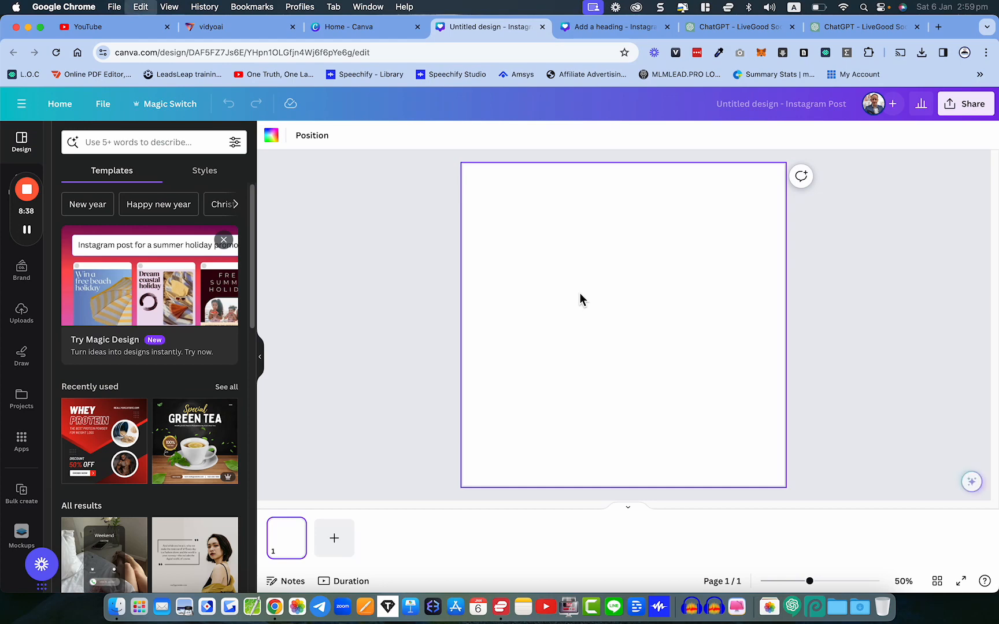
{"action": "key", "text": "super+v"}
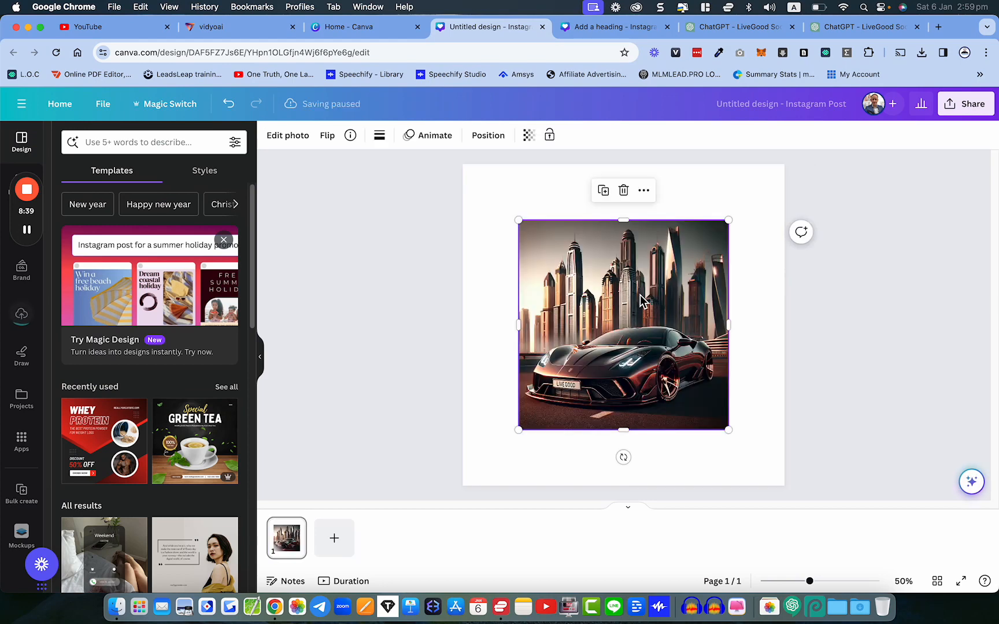
- Set the pasted car image as the page background and select it
{"action": "right_click", "coordinate": [592, 313]}
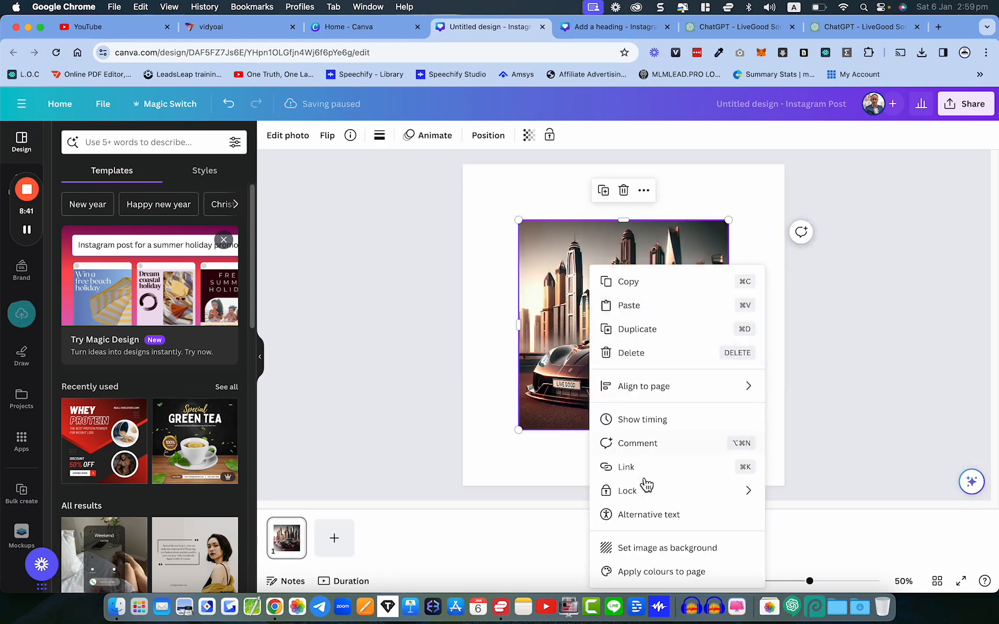
{"action": "left_click", "coordinate": [642, 553]}
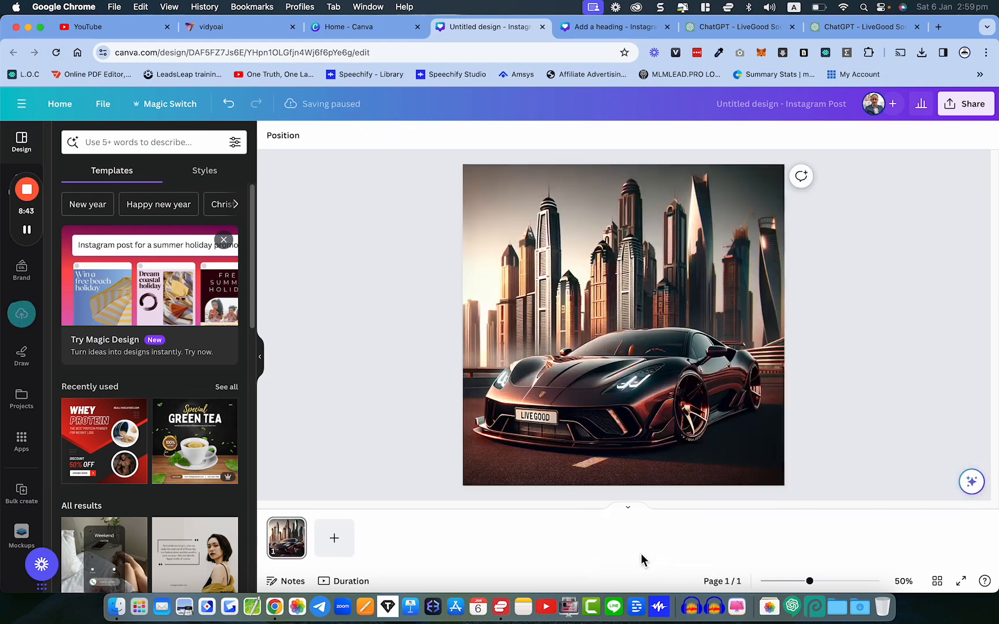
{"action": "right_click", "coordinate": [584, 383]}
{"action": "left_click", "coordinate": [552, 343]}
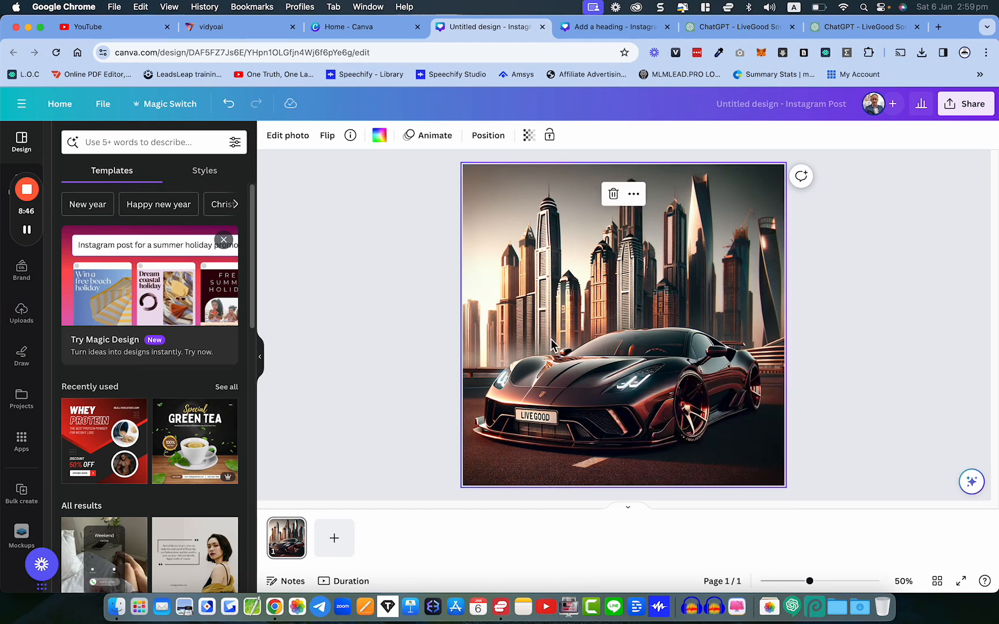
{"action": "double_click", "coordinate": [572, 338]}
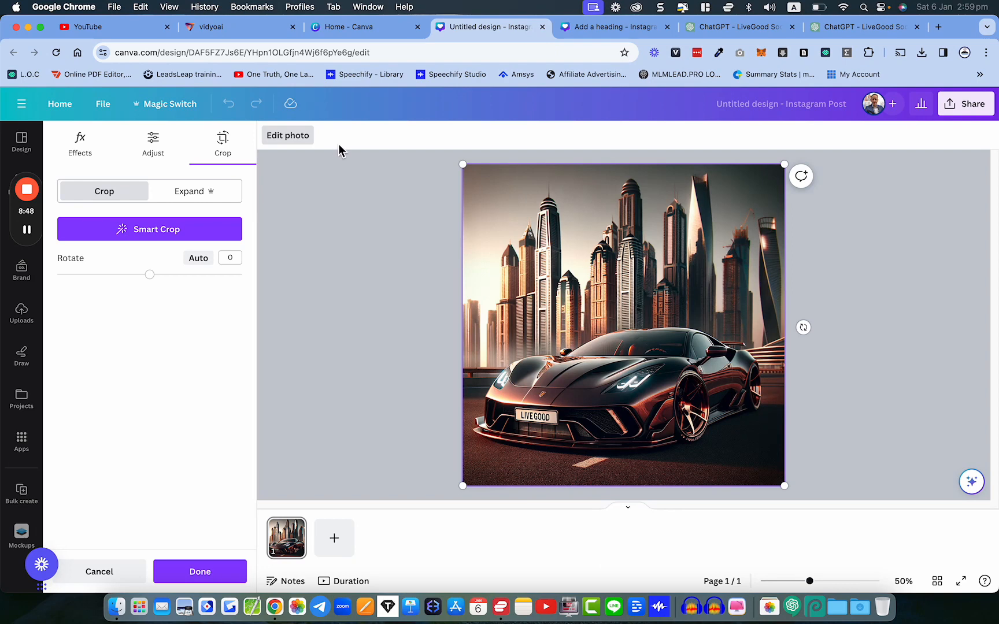
{"action": "left_click", "coordinate": [301, 143]}
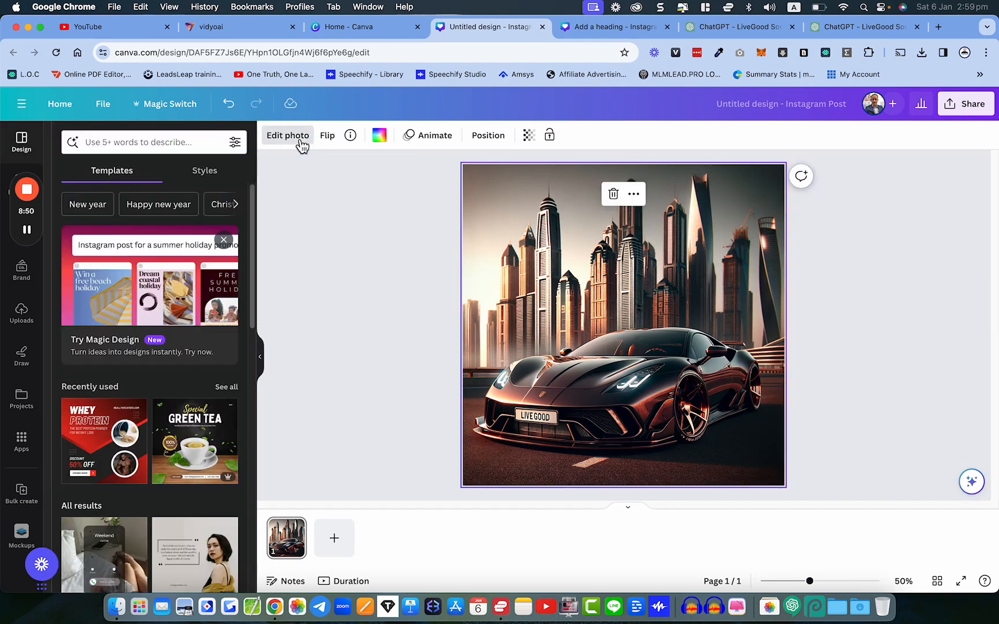
{"action": "left_click", "coordinate": [301, 143]}
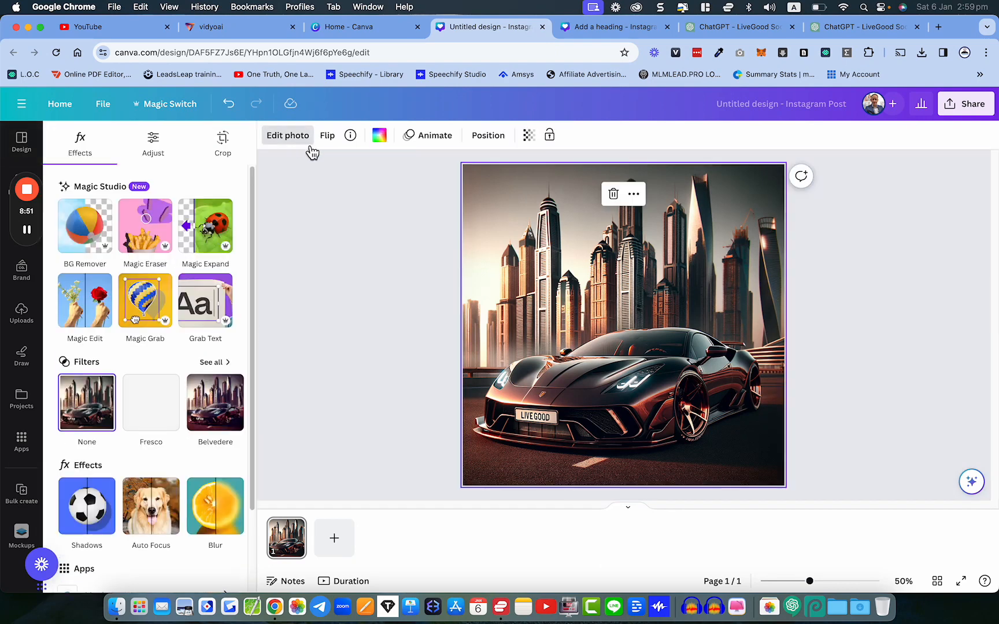
{"action": "left_click", "coordinate": [145, 228]}
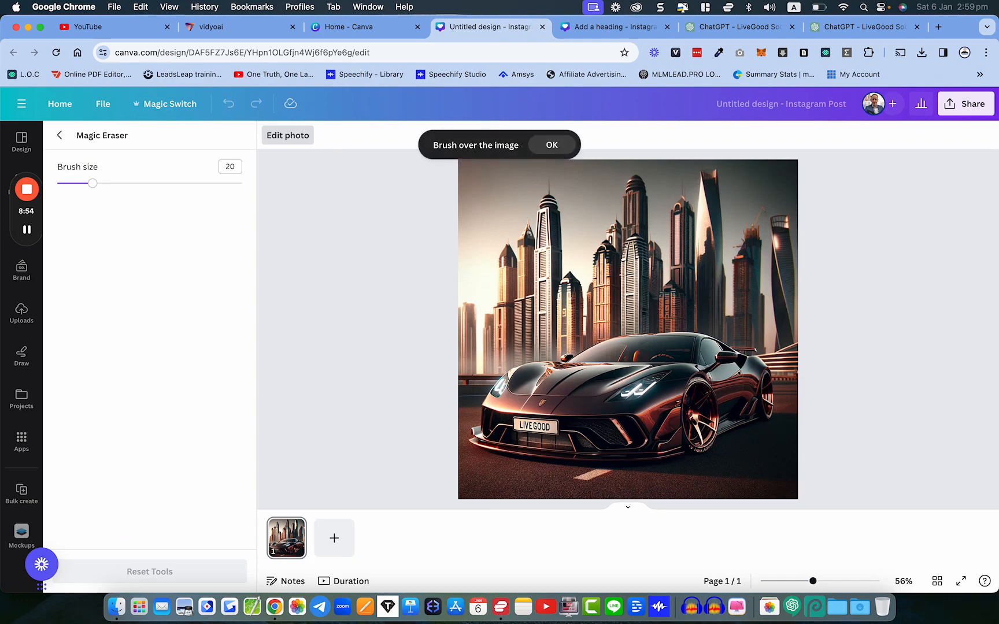
{"action": "scroll", "coordinate": [607, 346], "scroll_direction": "up", "scroll_amount": 5}
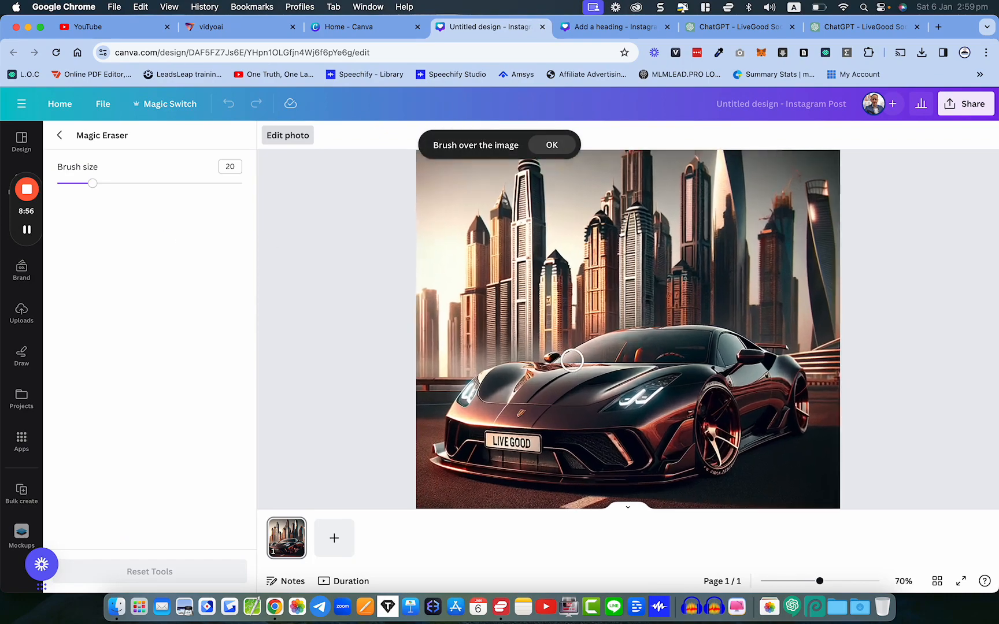
{"action": "left_click", "coordinate": [569, 364]}
{"action": "left_click_drag", "start_coordinate": [570, 364], "coordinate": [555, 397]}
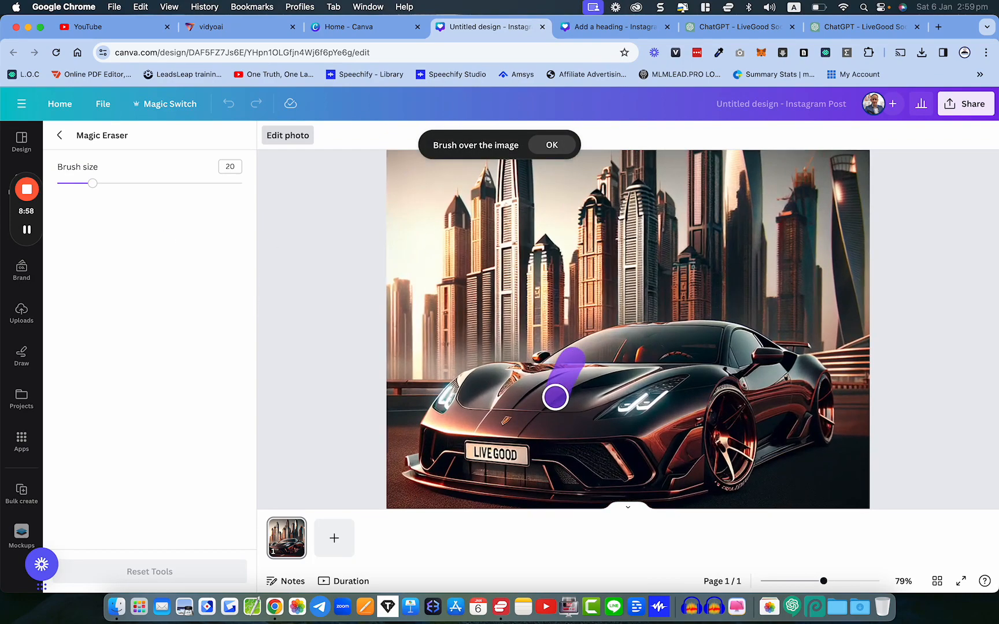
{"action": "key", "text": "Escape"}
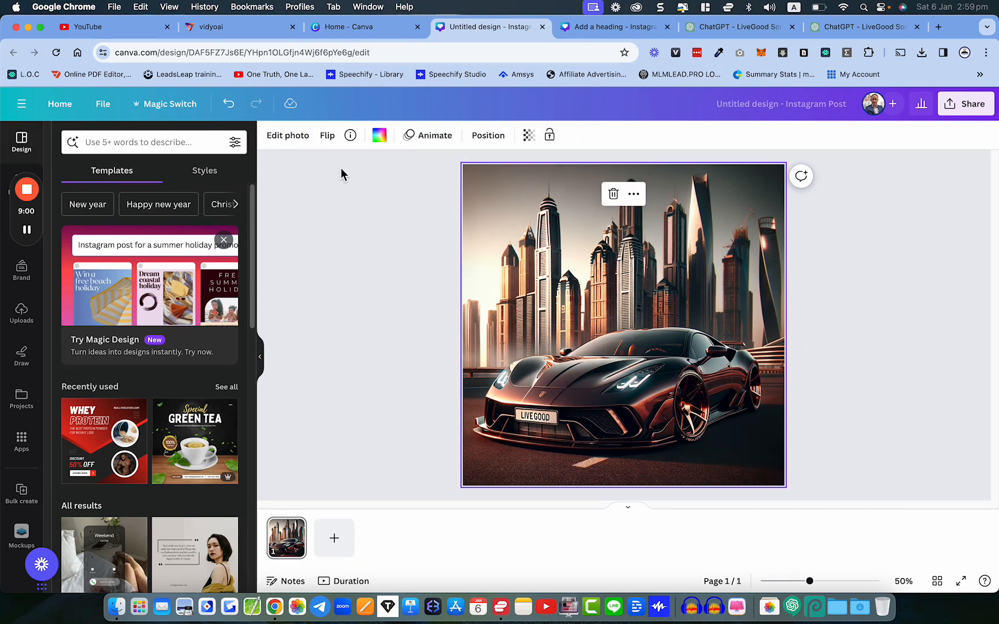
{"action": "left_click", "coordinate": [290, 139]}
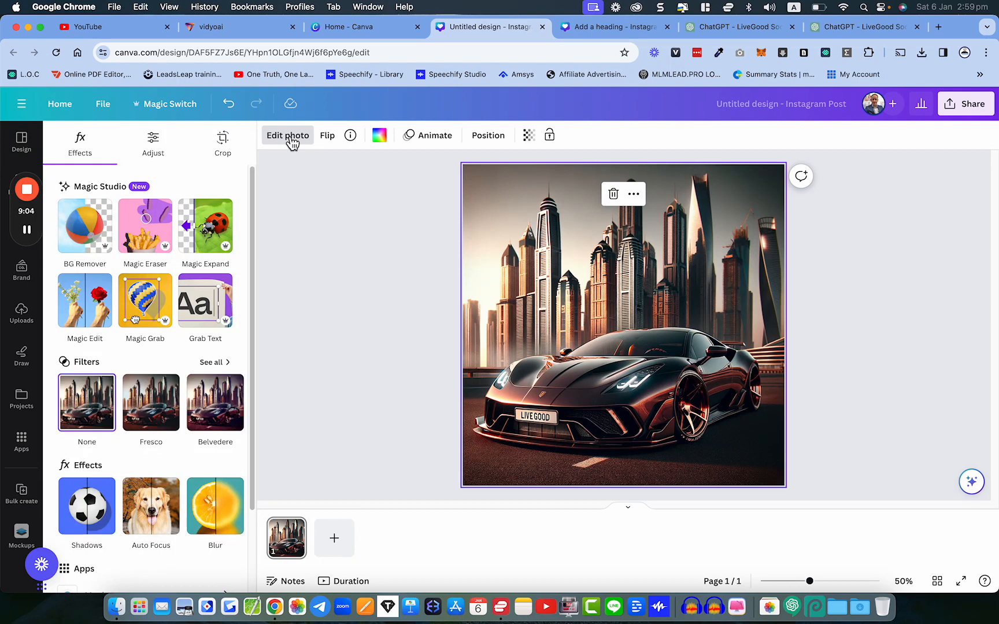
{"action": "left_click", "coordinate": [157, 229]}
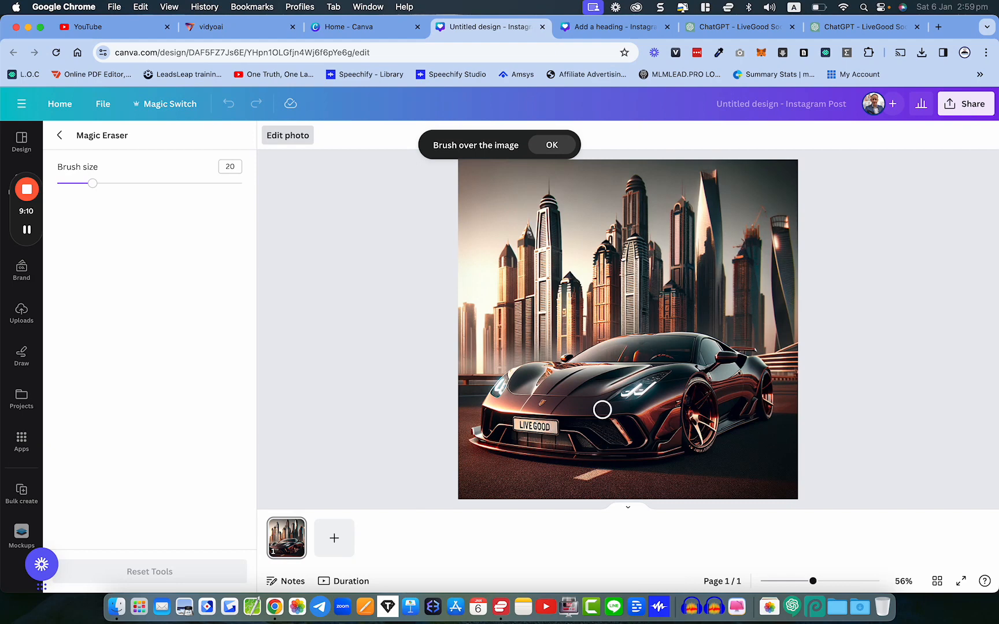
{"action": "left_click", "coordinate": [556, 149]}
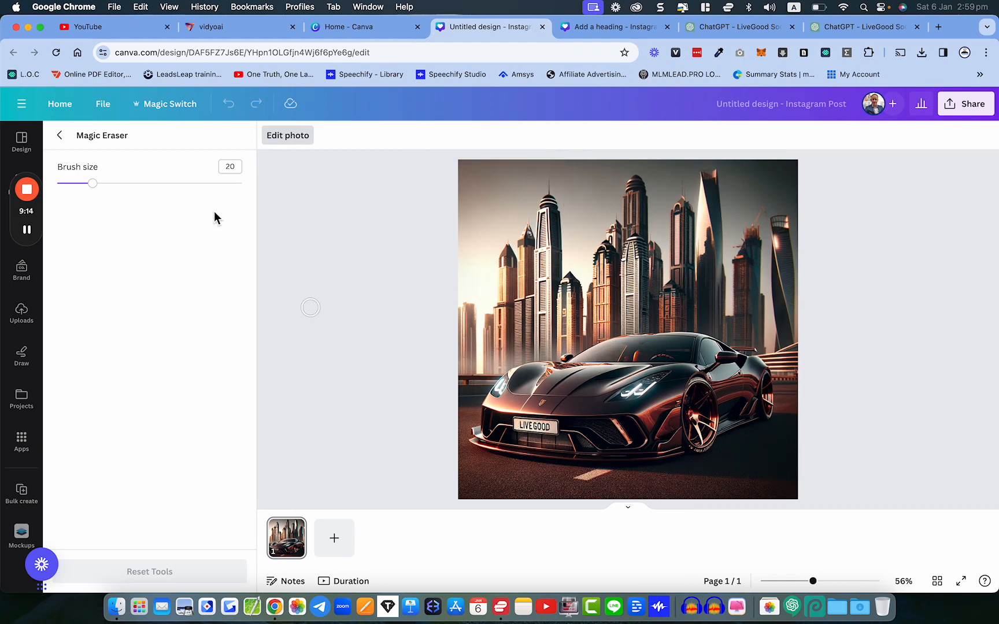
{"action": "left_click_drag", "start_coordinate": [92, 183], "coordinate": [72, 184]}
{"action": "left_click_drag", "start_coordinate": [77, 186], "coordinate": [74, 187]}
{"action": "left_click", "coordinate": [56, 52]}
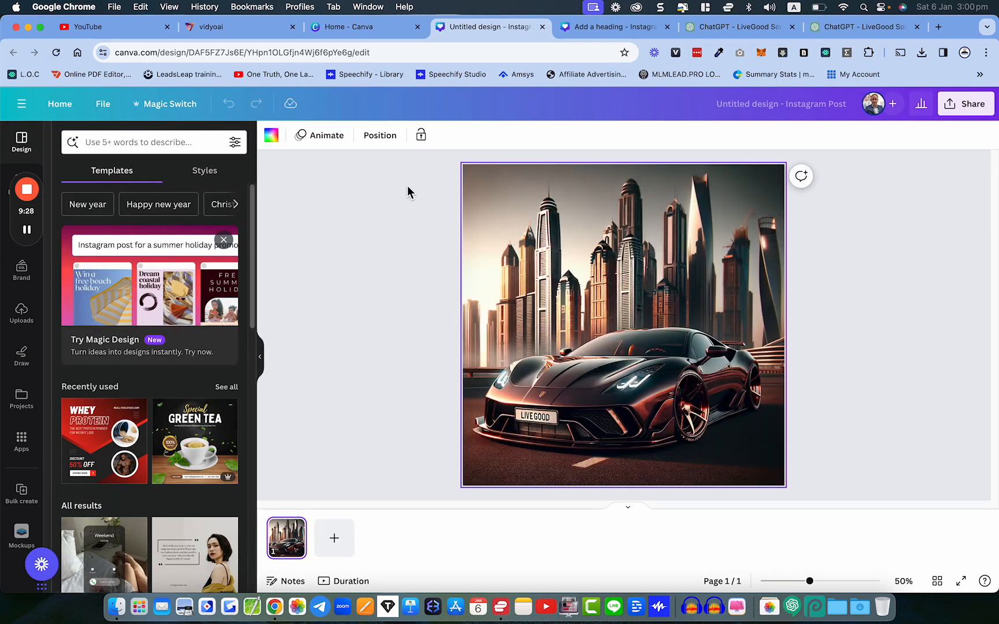
- Open Magic Eraser on the car photo and set the brush size to 7 for the license plate
{"action": "left_click", "coordinate": [617, 359]}
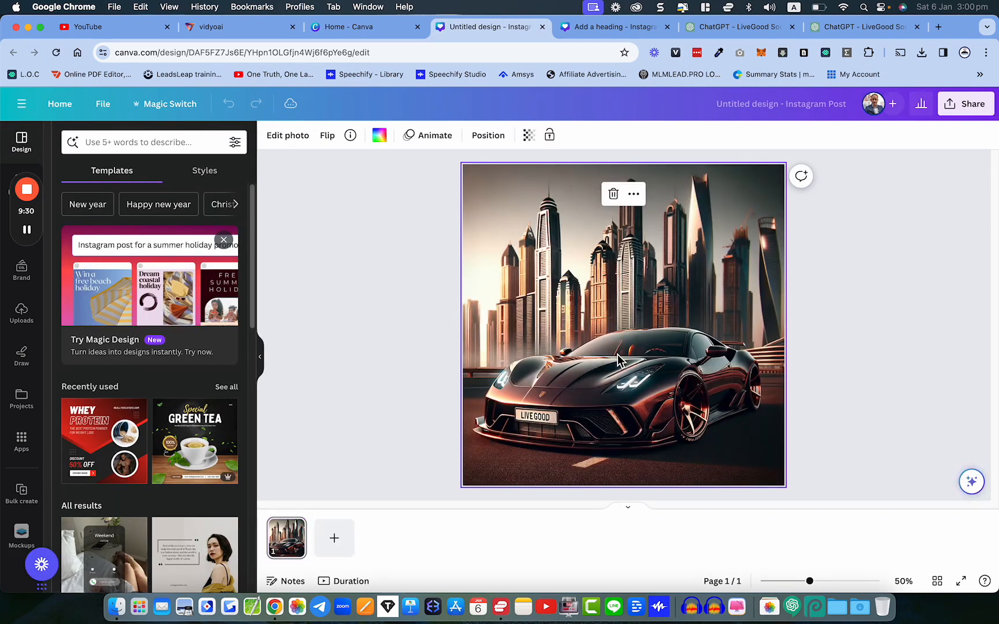
{"action": "left_click", "coordinate": [301, 139]}
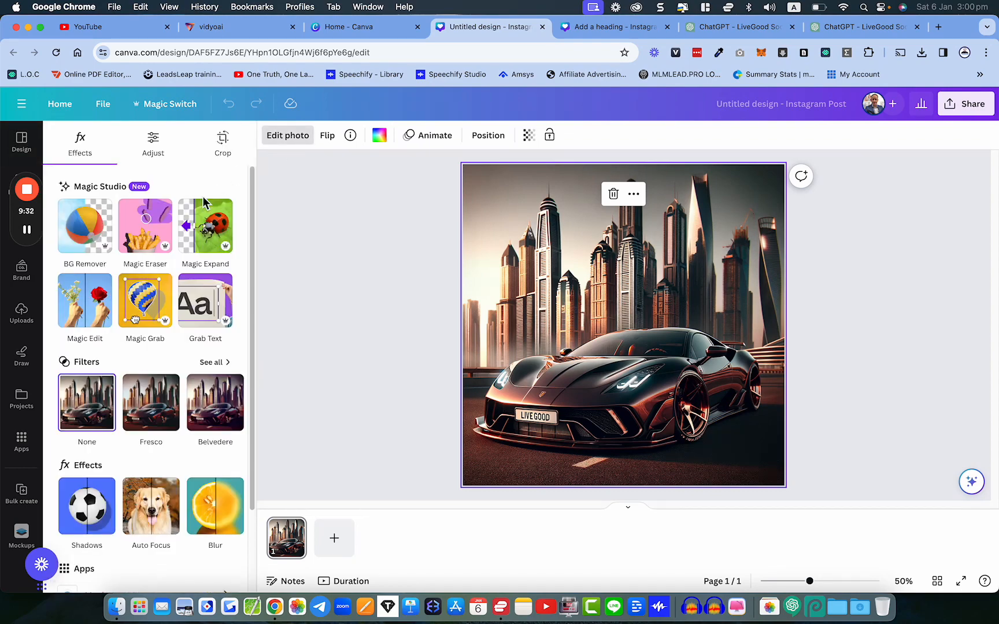
{"action": "left_click", "coordinate": [149, 230]}
{"action": "scroll", "coordinate": [547, 399], "scroll_direction": "up", "scroll_amount": 5}
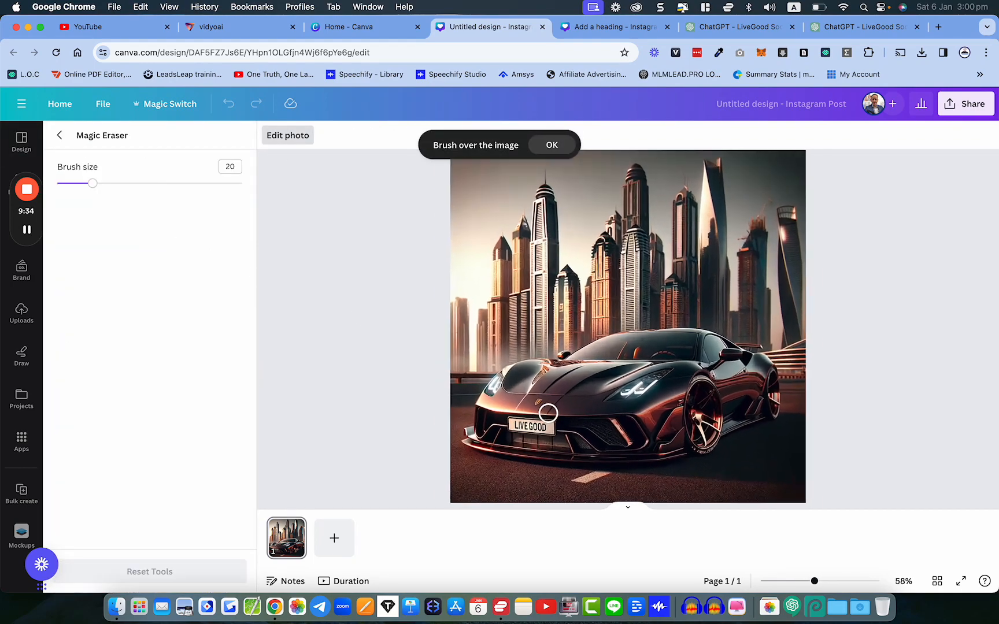
{"action": "scroll", "coordinate": [491, 439], "scroll_direction": "up", "scroll_amount": 5}
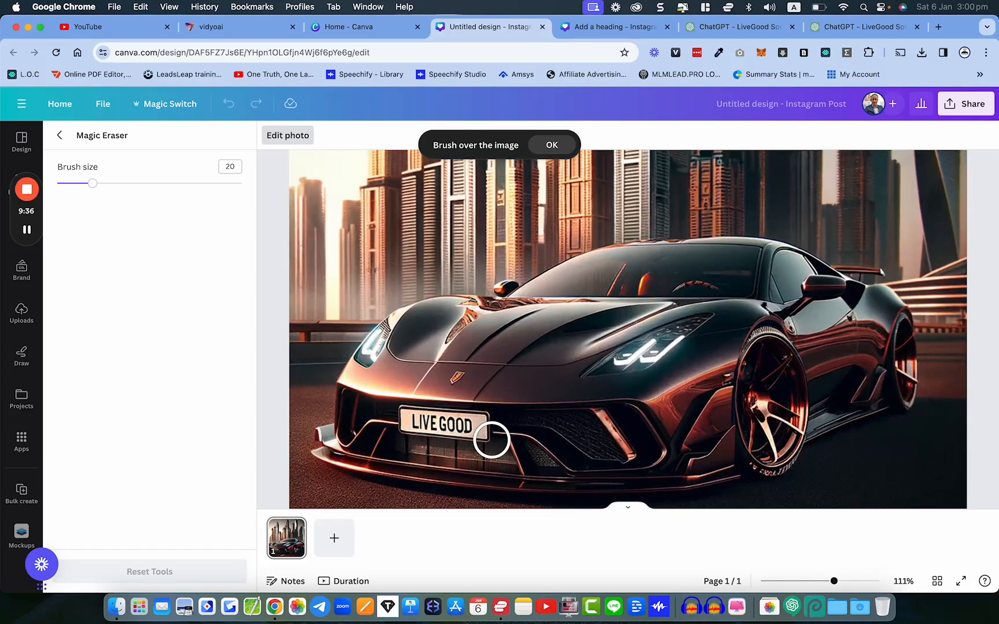
{"action": "scroll", "coordinate": [417, 434], "scroll_direction": "up", "scroll_amount": 5}
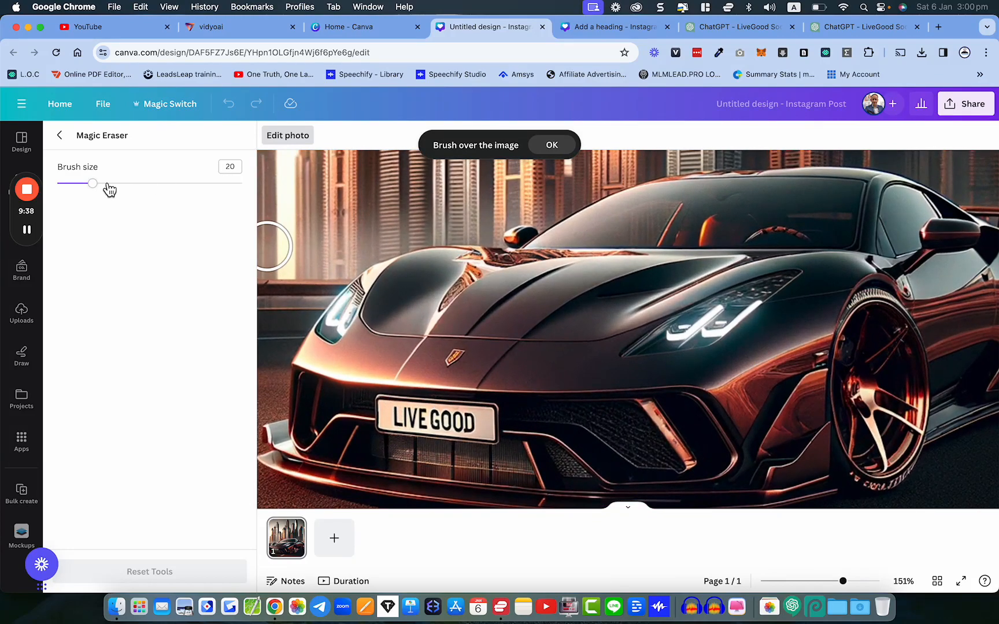
{"action": "left_click_drag", "start_coordinate": [93, 185], "coordinate": [70, 191]}
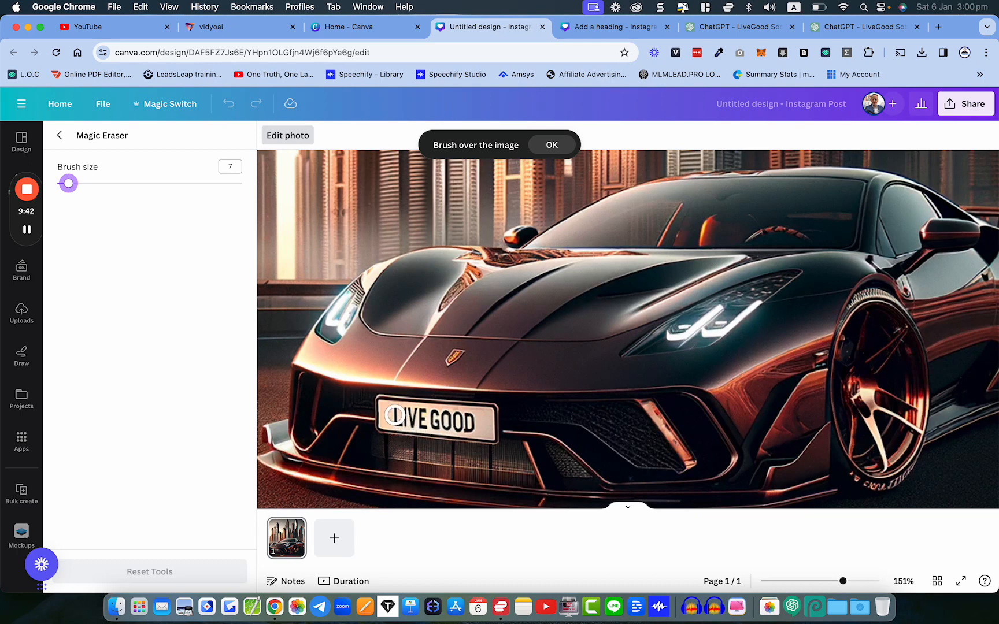
- Erase the LIVE GOOD lettering and its leftover smudges from the license plate, and leave Magic Eraser
{"action": "mouse_move", "coordinate": [395, 415]}
{"action": "left_mouse_down"}
{"action": "mouse_move", "coordinate": [471, 423]}
{"action": "mouse_move", "coordinate": [398, 419]}
{"action": "left_mouse_up"}
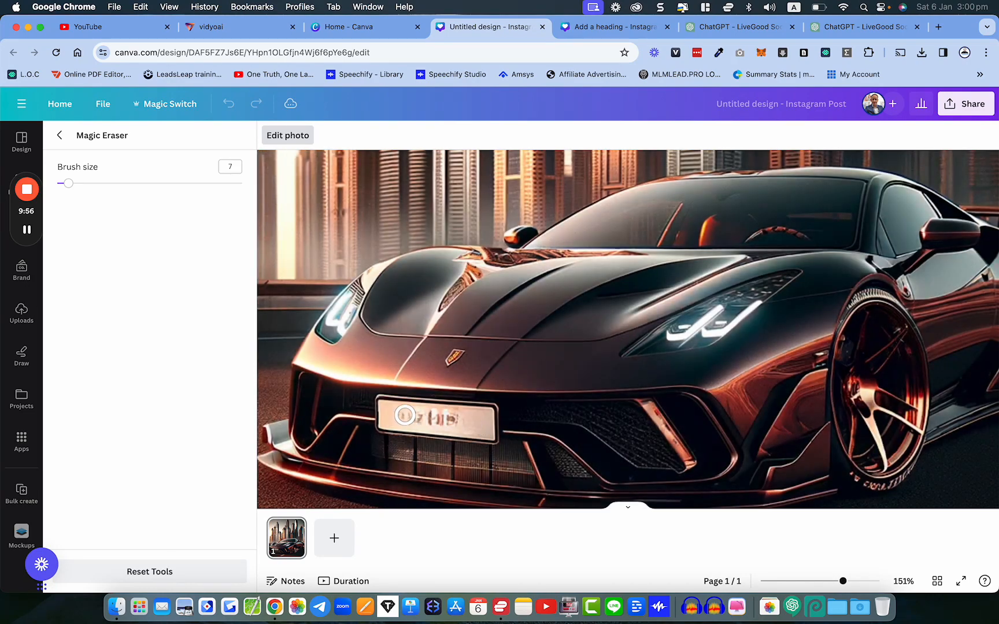
{"action": "mouse_move", "coordinate": [386, 418]}
{"action": "left_mouse_down"}
{"action": "mouse_move", "coordinate": [460, 421]}
{"action": "mouse_move", "coordinate": [417, 419]}
{"action": "left_mouse_up"}
{"action": "mouse_move", "coordinate": [398, 417]}
{"action": "left_mouse_down"}
{"action": "mouse_move", "coordinate": [478, 422]}
{"action": "mouse_move", "coordinate": [401, 417]}
{"action": "left_mouse_up"}
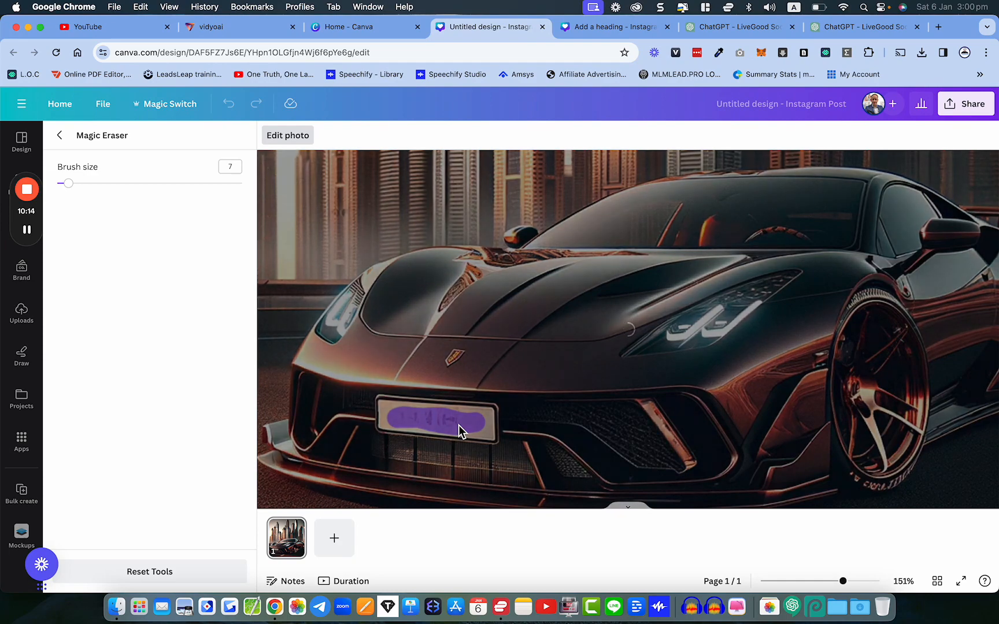
{"action": "mouse_move", "coordinate": [462, 421]}
{"action": "left_mouse_down"}
{"action": "mouse_move", "coordinate": [393, 418]}
{"action": "mouse_move", "coordinate": [486, 424]}
{"action": "mouse_move", "coordinate": [442, 423]}
{"action": "left_mouse_up"}
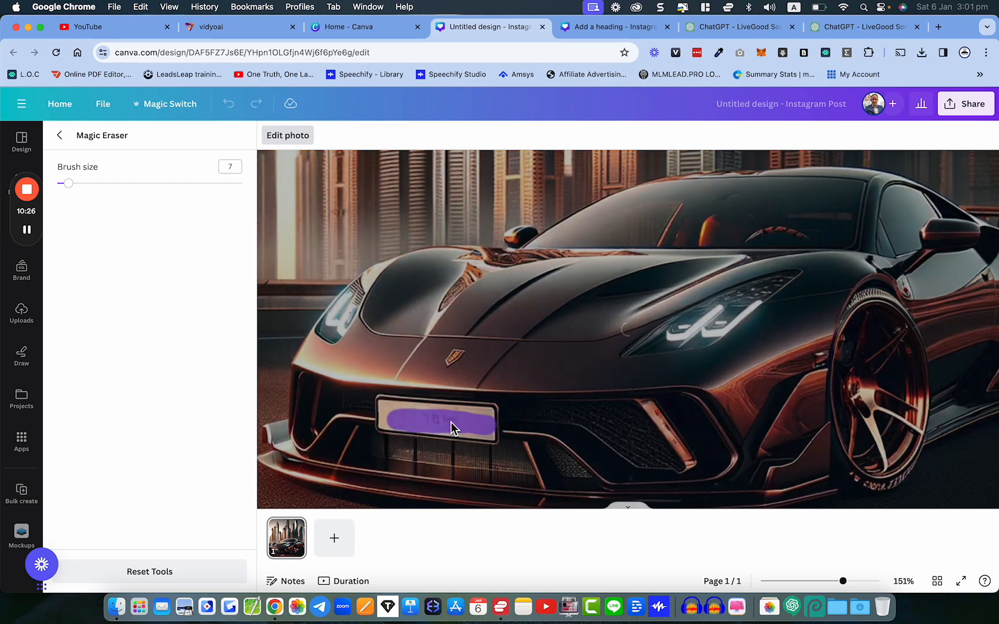
{"action": "mouse_move", "coordinate": [457, 416]}
{"action": "left_mouse_down"}
{"action": "mouse_move", "coordinate": [392, 412]}
{"action": "mouse_move", "coordinate": [479, 424]}
{"action": "left_mouse_up"}
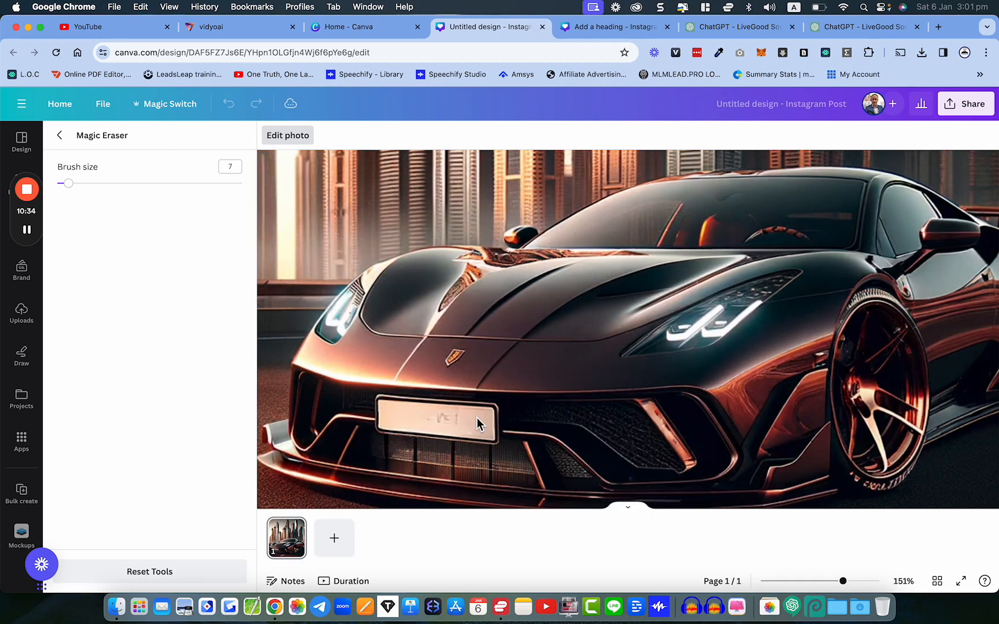
{"action": "mouse_move", "coordinate": [475, 423]}
{"action": "left_mouse_down"}
{"action": "mouse_move", "coordinate": [424, 420]}
{"action": "mouse_move", "coordinate": [471, 428]}
{"action": "left_mouse_up"}
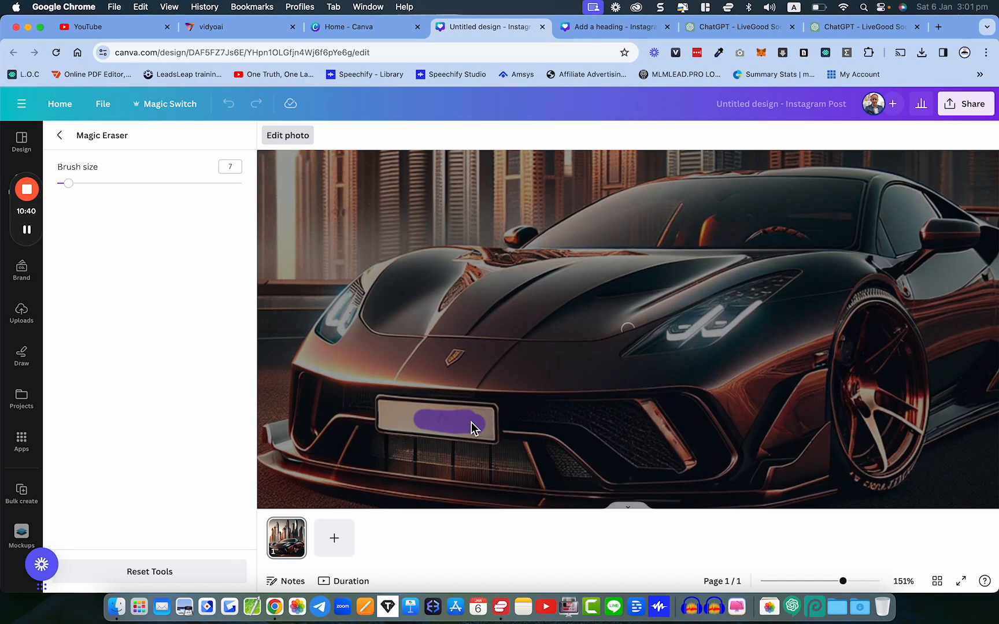
{"action": "mouse_move", "coordinate": [462, 421]}
{"action": "left_mouse_down"}
{"action": "mouse_move", "coordinate": [424, 421]}
{"action": "mouse_move", "coordinate": [459, 425]}
{"action": "left_mouse_up"}
{"action": "mouse_move", "coordinate": [472, 418]}
{"action": "left_mouse_down"}
{"action": "mouse_move", "coordinate": [426, 417]}
{"action": "mouse_move", "coordinate": [465, 421]}
{"action": "left_mouse_up"}
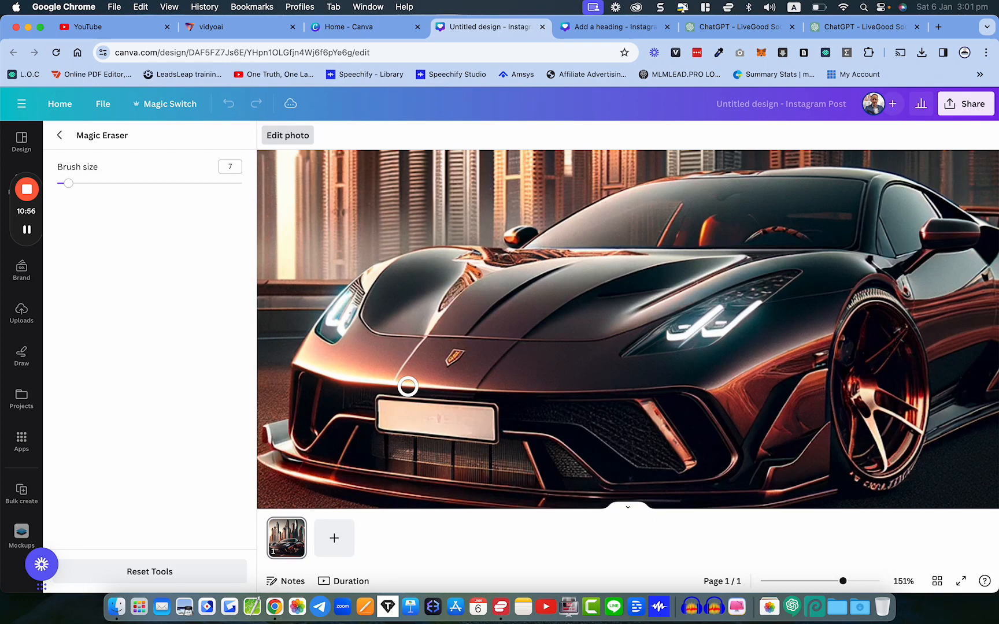
{"action": "scroll", "coordinate": [473, 386], "scroll_direction": "down", "scroll_amount": 5}
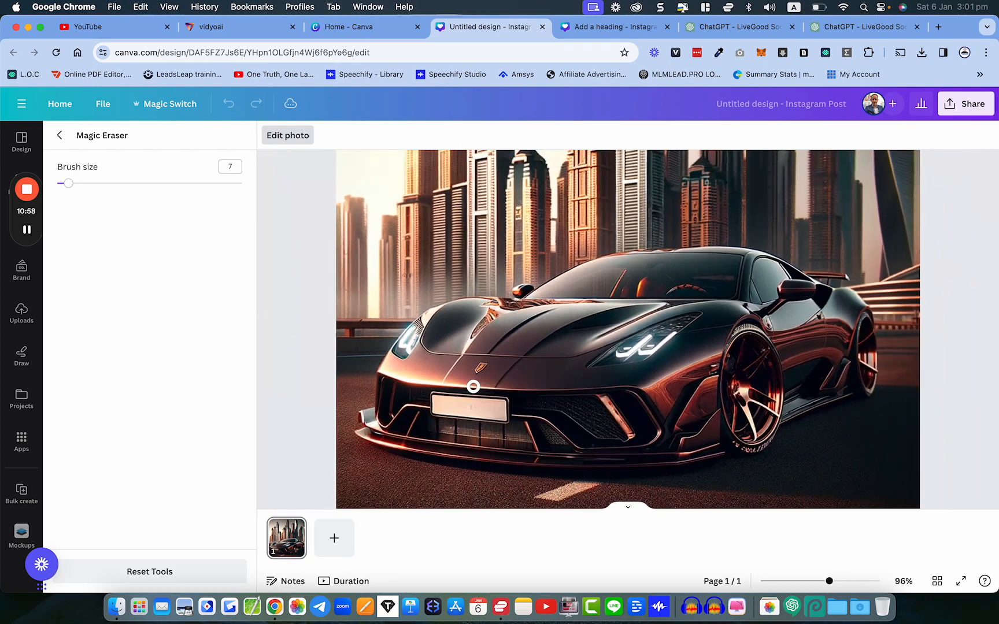
{"action": "scroll", "coordinate": [473, 386], "scroll_direction": "down", "scroll_amount": 2}
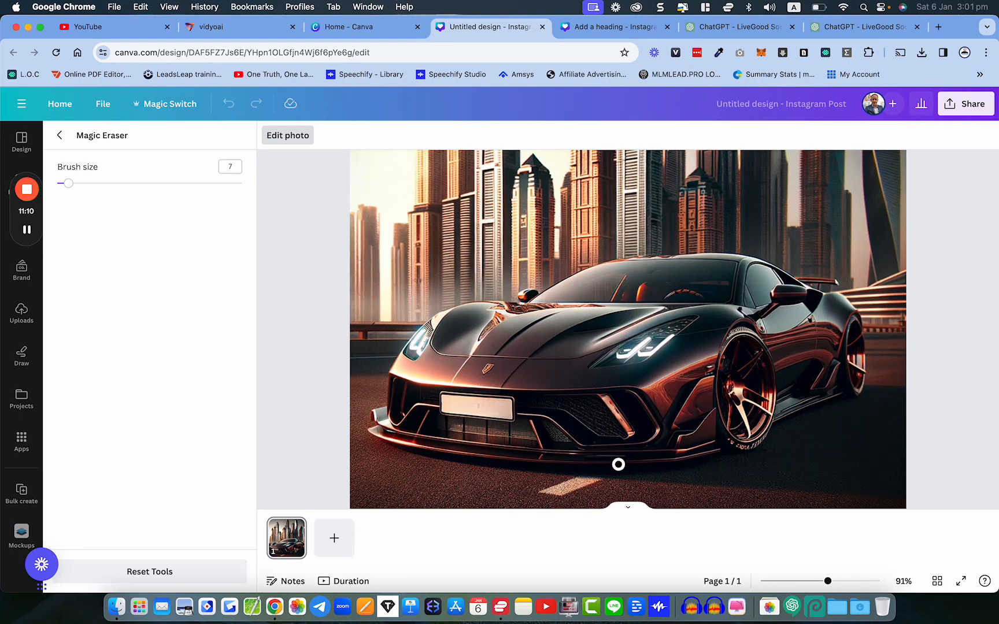
{"action": "left_click", "coordinate": [62, 137]}
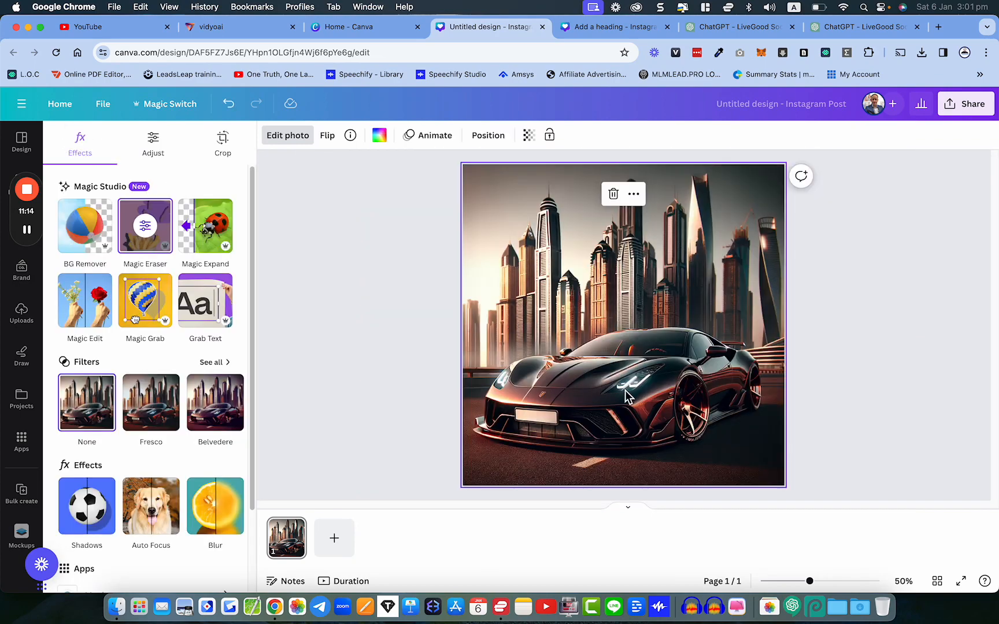
- Open Photopea, return to the Canva car design and take a screenshot of the car's front around the blank plate
{"action": "left_click", "coordinate": [816, 612]}
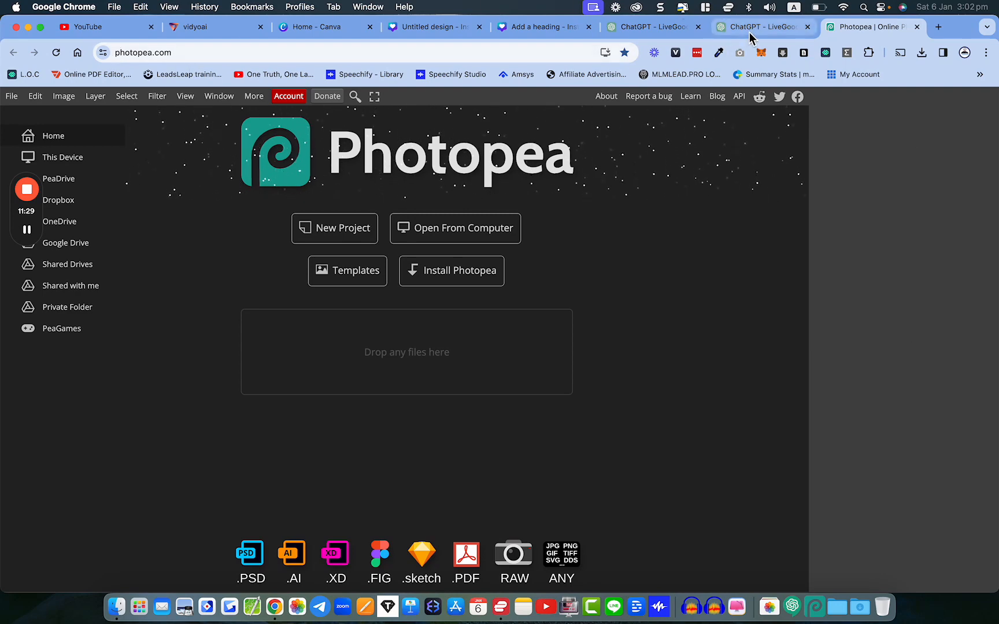
{"action": "left_click", "coordinate": [729, 27]}
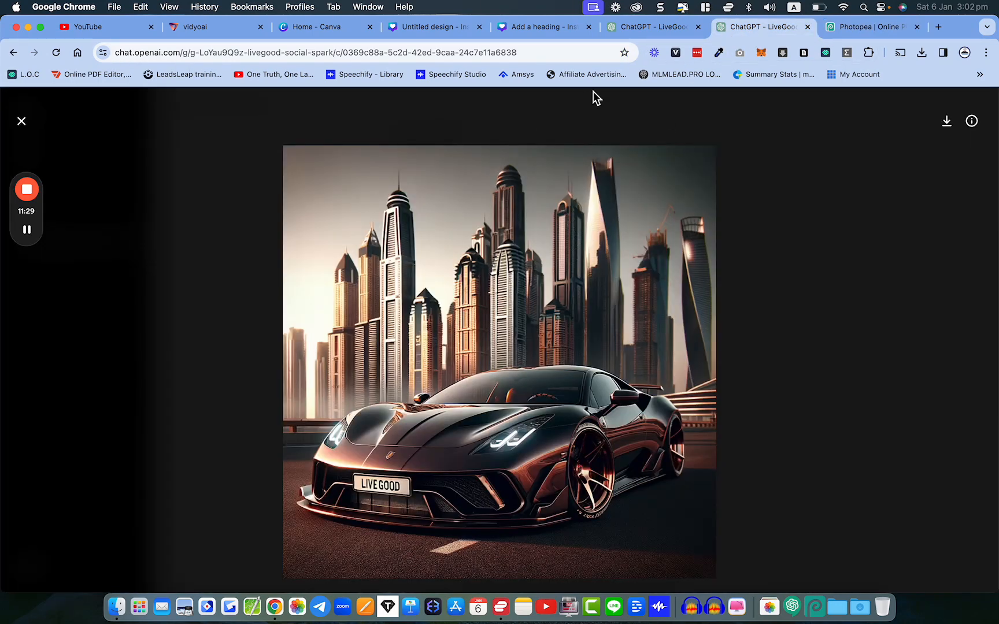
{"action": "left_click", "coordinate": [647, 29]}
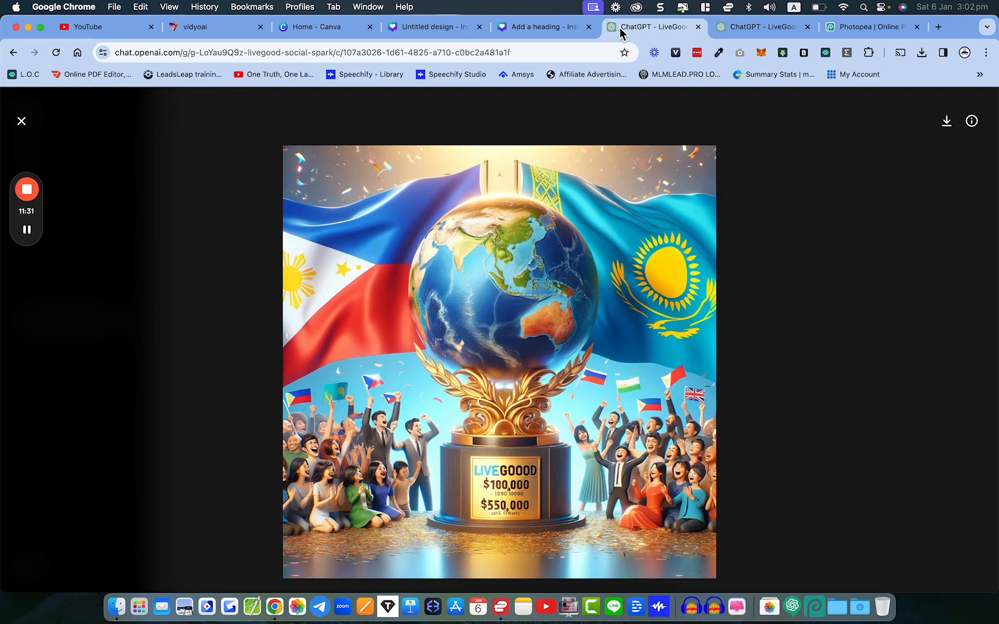
{"action": "left_click", "coordinate": [535, 30]}
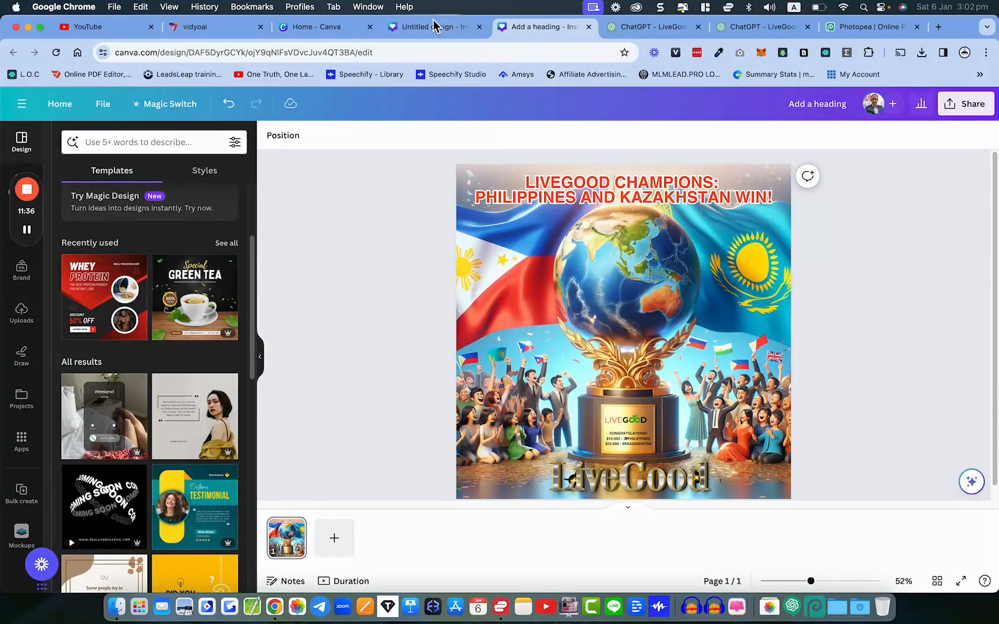
{"action": "left_click", "coordinate": [432, 28]}
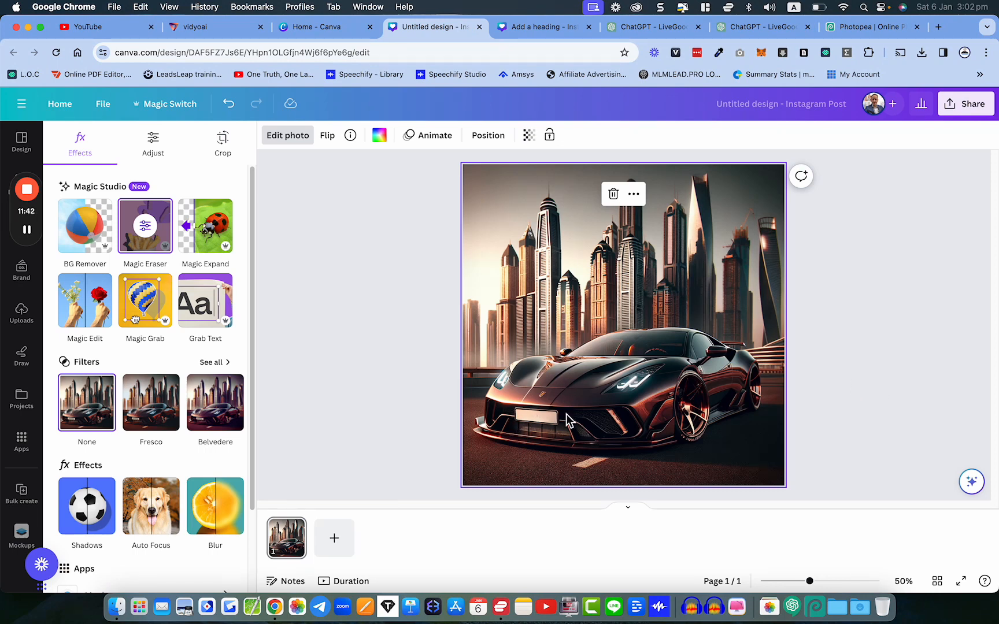
{"action": "key", "text": "super+shift+4"}
{"action": "mouse_move", "coordinate": [489, 363]}
{"action": "left_mouse_down"}
{"action": "mouse_move", "coordinate": [573, 445]}
{"action": "mouse_move", "coordinate": [596, 455]}
{"action": "left_mouse_up"}
- Switch to Photopea and paste the screenshot of the car's front as a new document
{"action": "left_click", "coordinate": [856, 30]}
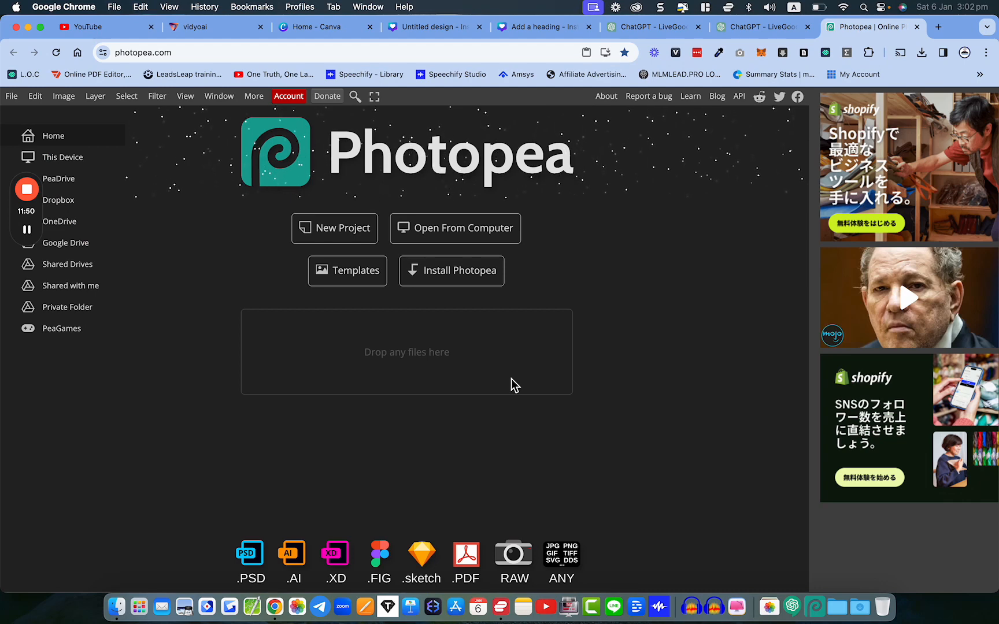
{"action": "key", "text": "super+v"}
{"action": "scroll", "coordinate": [358, 379], "scroll_direction": "up", "scroll_amount": 6}
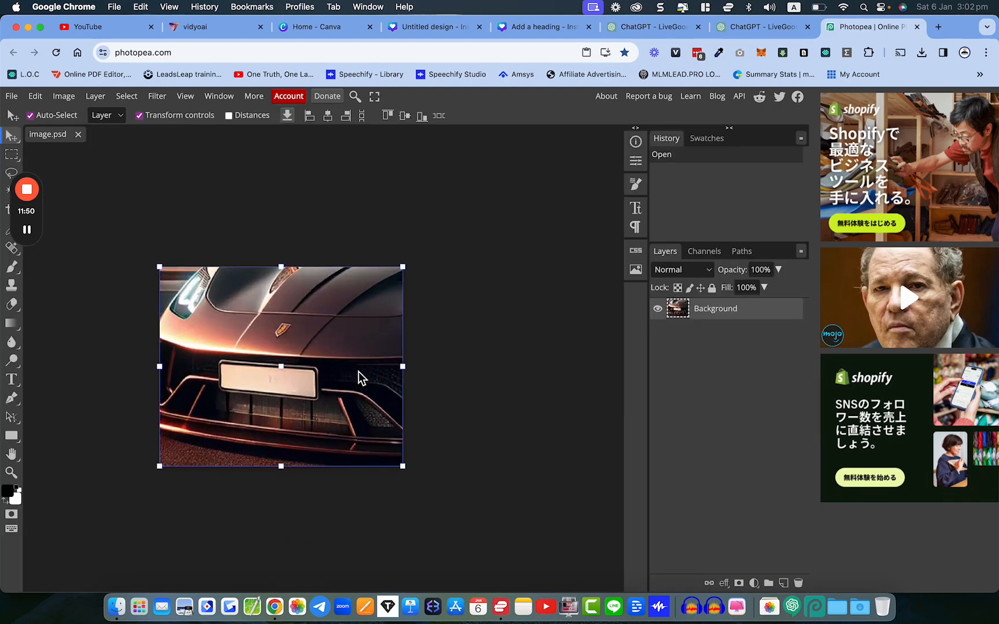
{"action": "scroll", "coordinate": [363, 330], "scroll_direction": "left", "scroll_amount": 3}
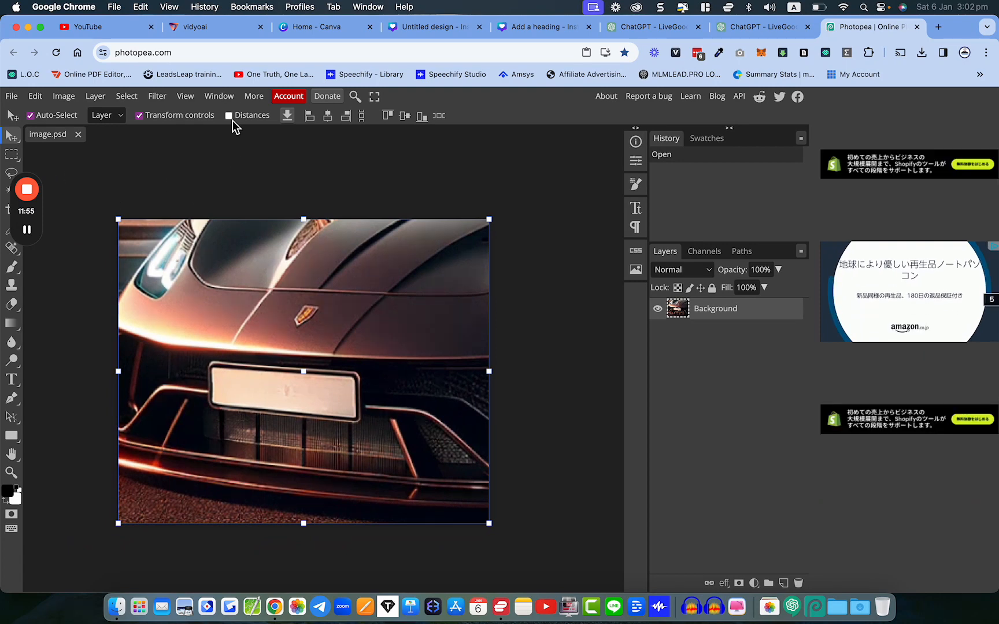
- Open livegood.com/login in a new browser tab
{"action": "left_click", "coordinate": [938, 27]}
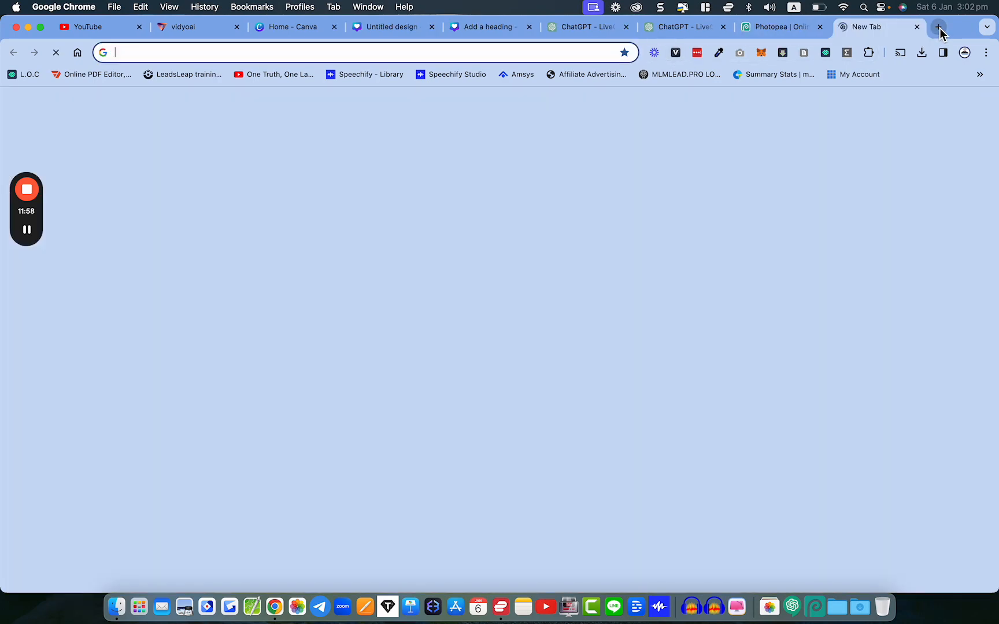
{"action": "type", "text": "livegood.com/login"}
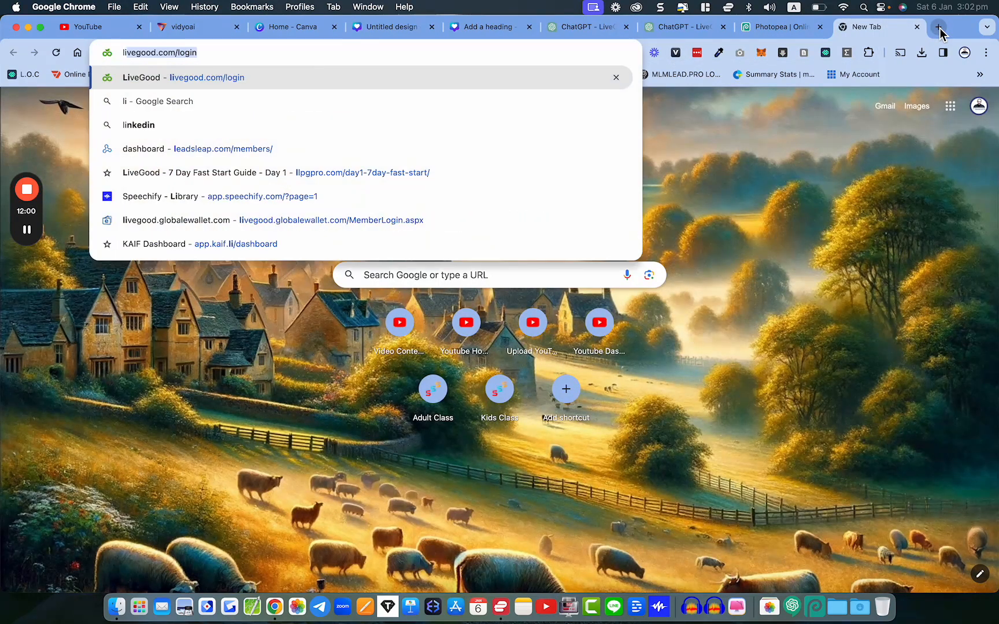
{"action": "key", "text": "Return"}
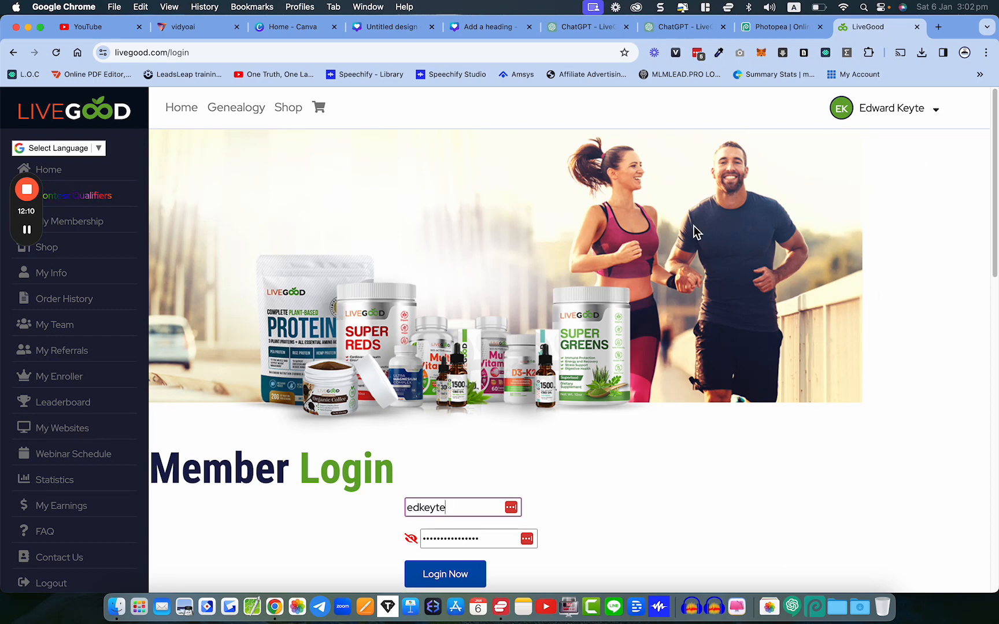
- Enlarge the LiveGood page to 200% and copy the logo image from its header
{"action": "key", "text": "super+equal"}
{"action": "key", "text": "super+equal"}
{"action": "key", "text": "super+equal"}
{"action": "key", "text": "super+equal"}
{"action": "key", "text": "super+equal"}
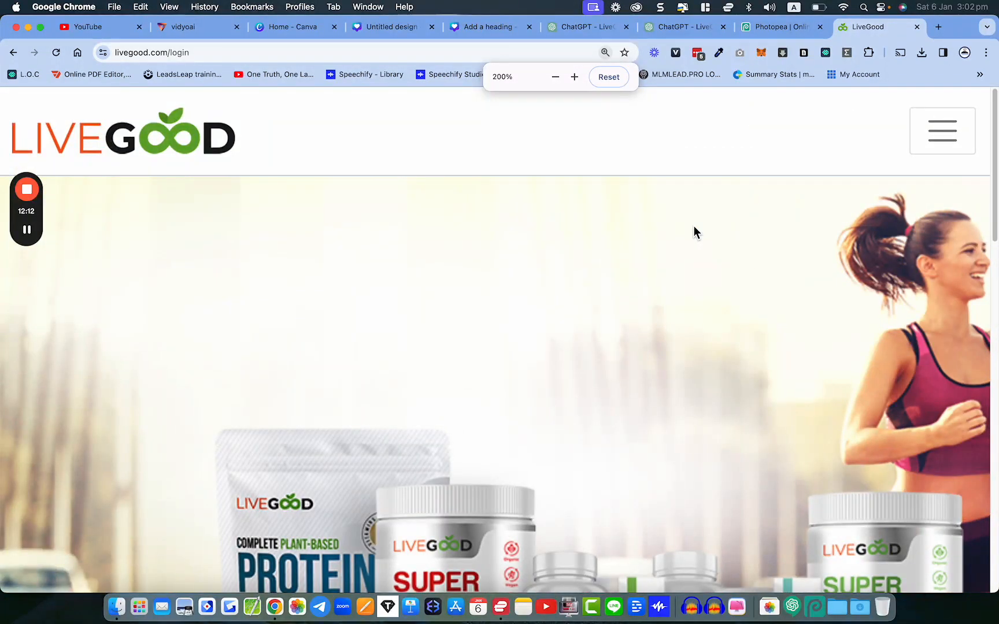
{"action": "right_click", "coordinate": [208, 140]}
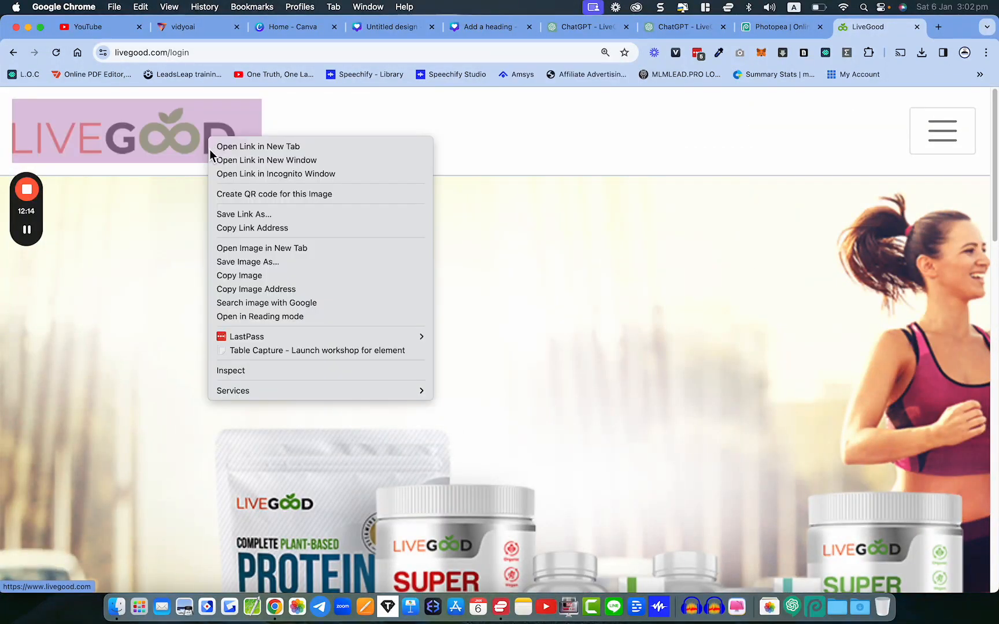
{"action": "left_click", "coordinate": [252, 276]}
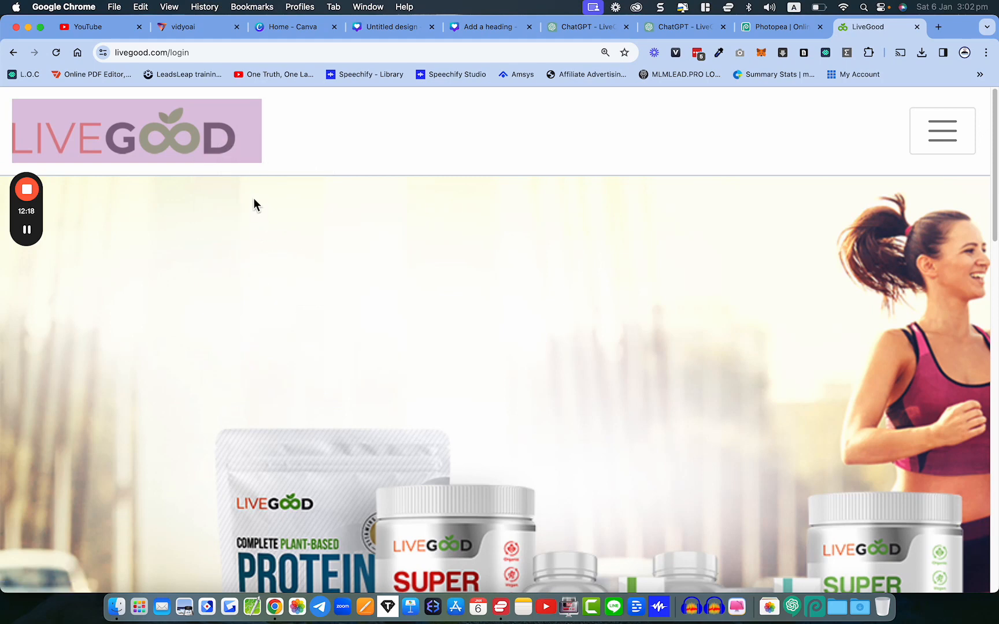
{"action": "left_click", "coordinate": [305, 151]}
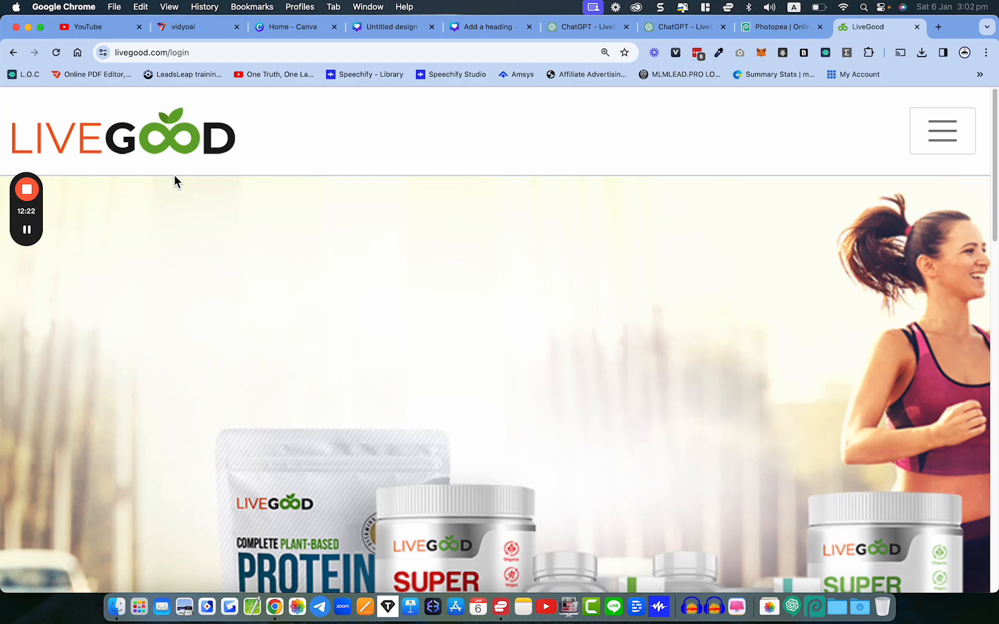
- Reduce the LiveGood page zoom to 125%, check the blank plate in Photopea and return to the LiveGood page
{"action": "key", "text": "super+minus"}
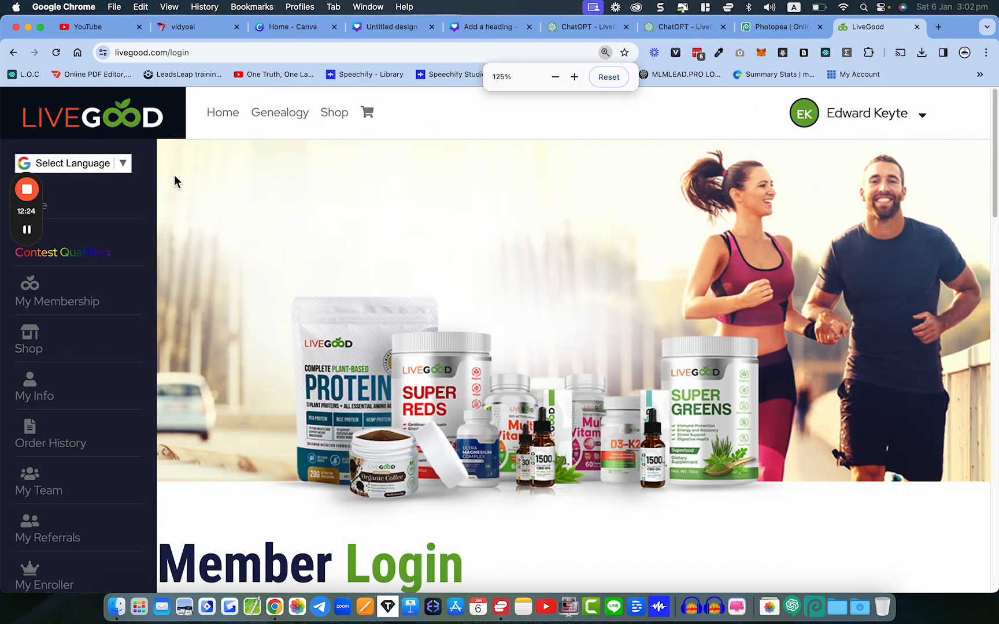
{"action": "key", "text": "super+plus"}
{"action": "key", "text": "super+plus"}
{"action": "key", "text": "super+minus"}
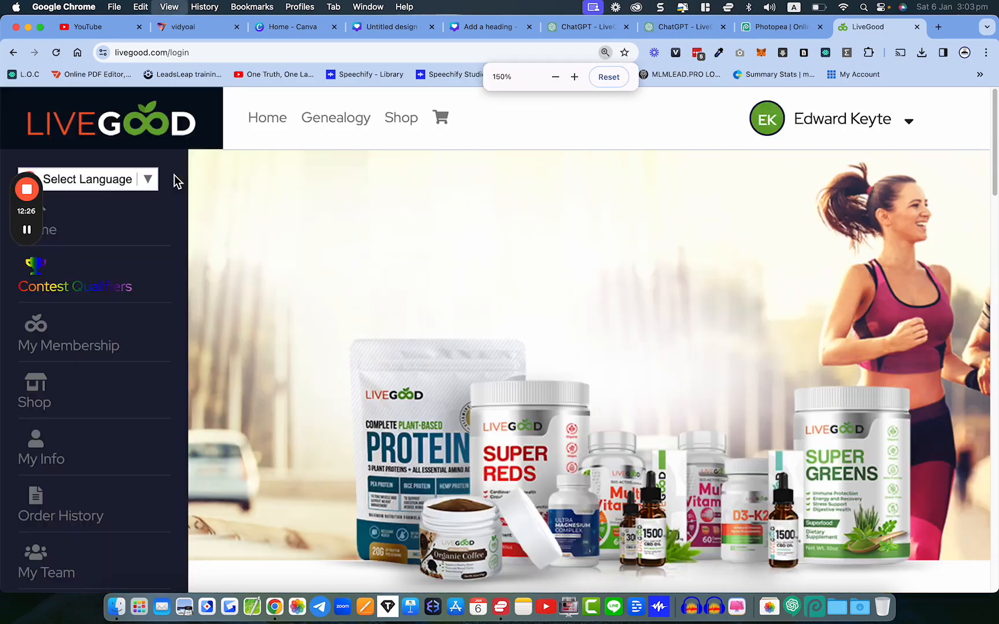
{"action": "key", "text": "super+minus"}
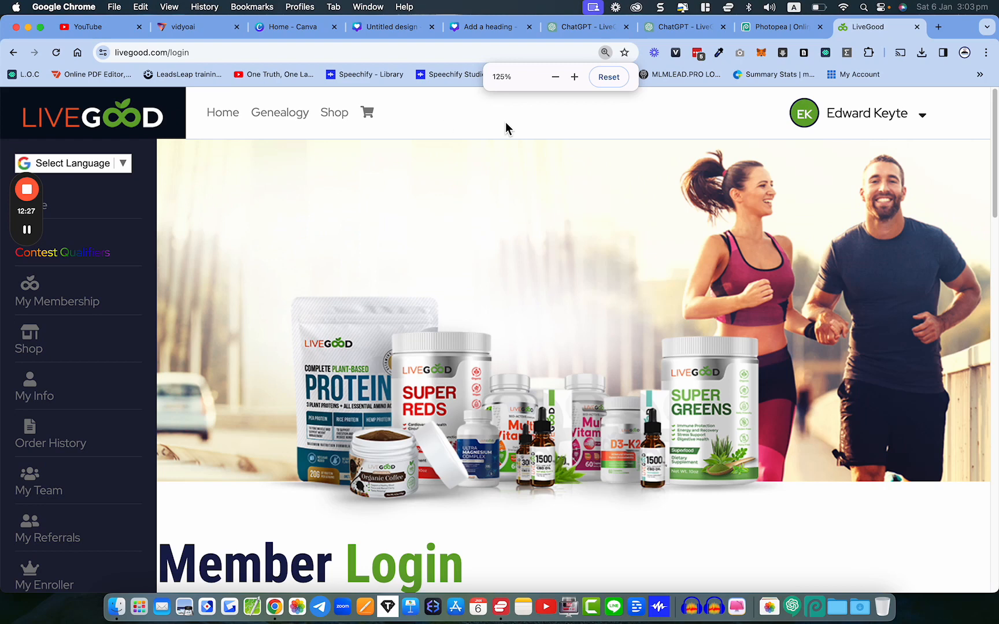
{"action": "left_click", "coordinate": [780, 27]}
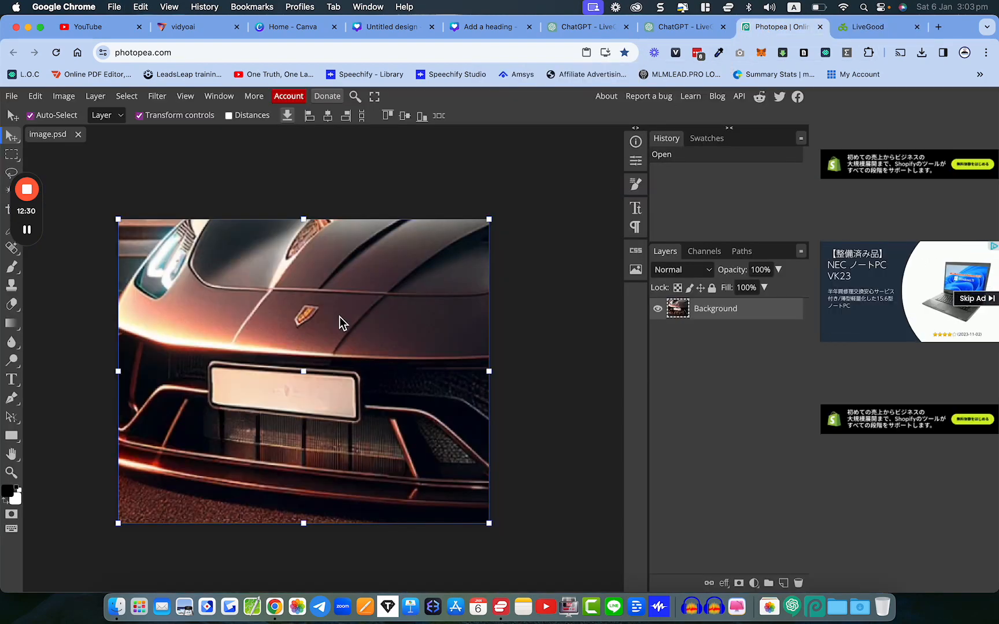
{"action": "left_click", "coordinate": [879, 29]}
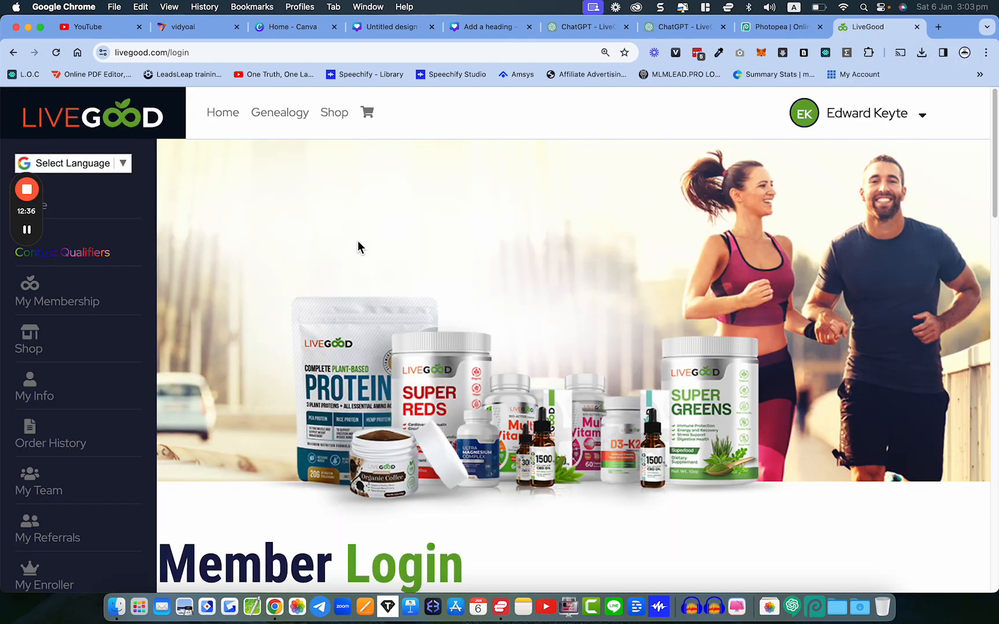
- Copy the LiveGood header logo with black lettering from the enlarged page layout and set the page zoom to 110%
{"action": "key", "text": "super+equal"}
{"action": "key", "text": "super+equal"}
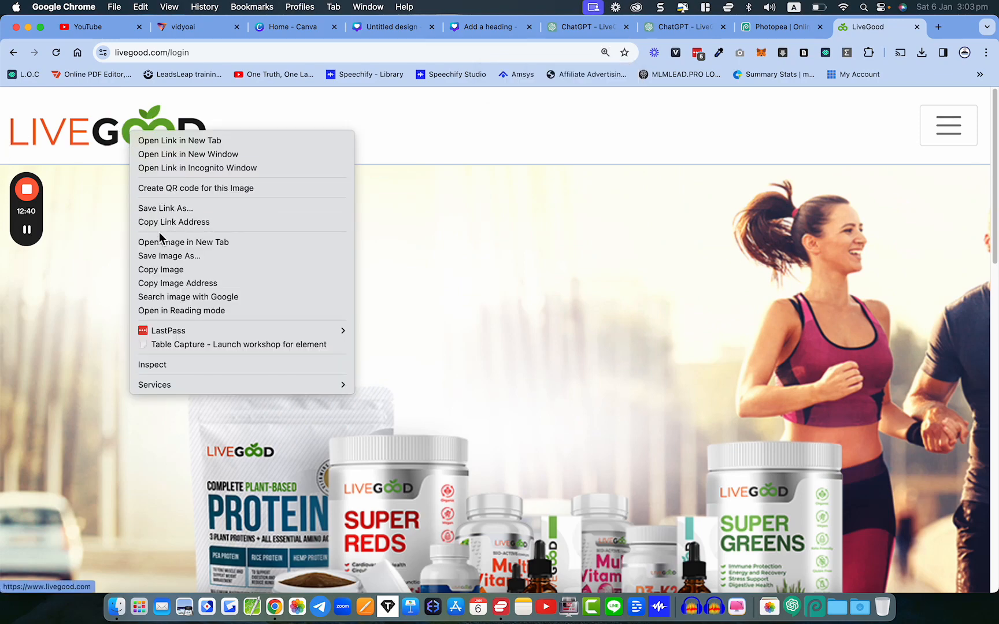
{"action": "left_click", "coordinate": [172, 269]}
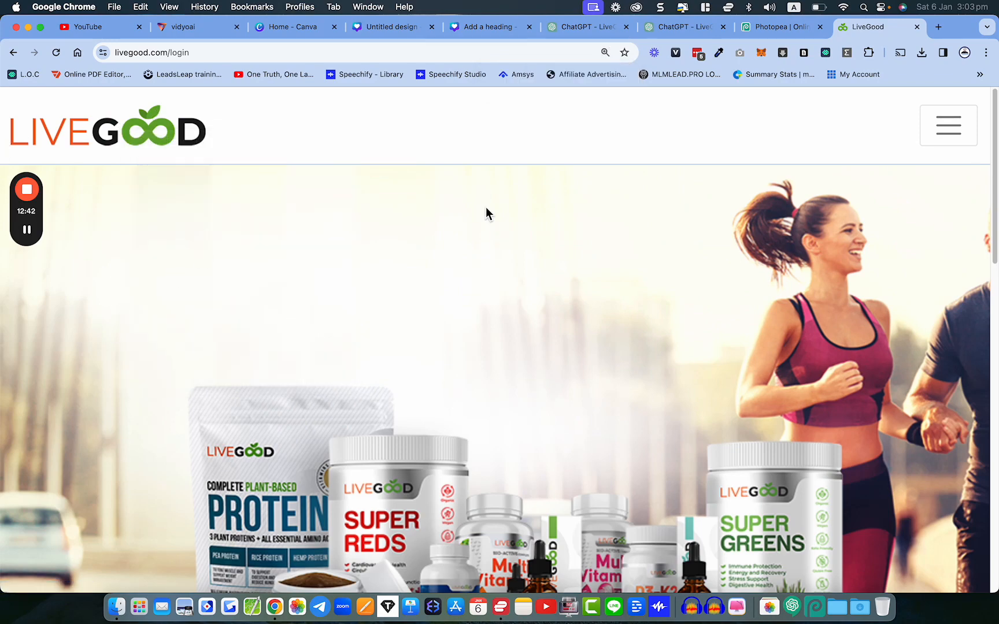
{"action": "key", "text": "super+minus"}
{"action": "key", "text": "super+minus"}
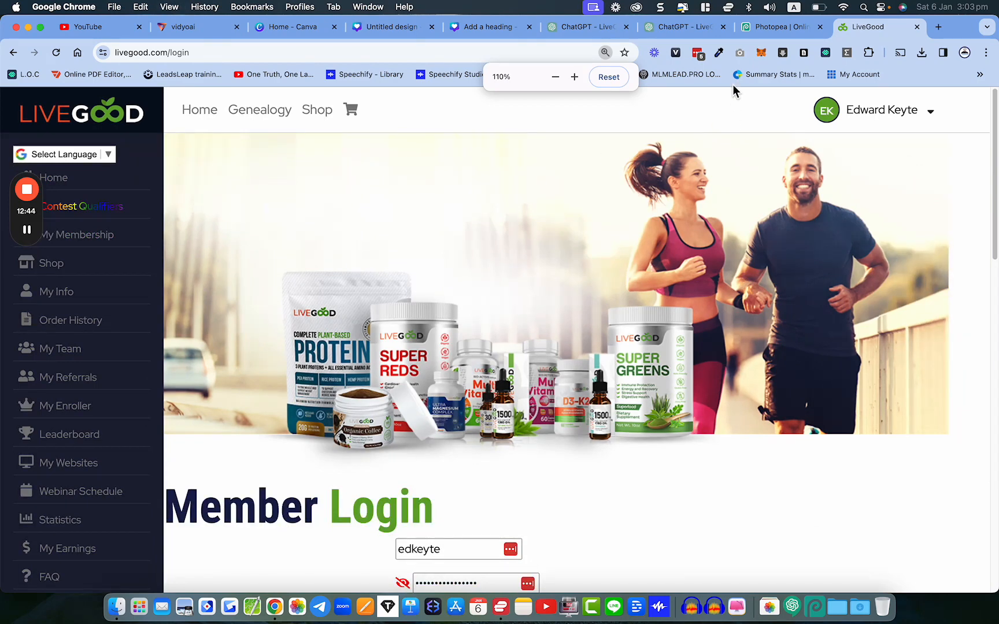
- Switch to Photopea, paste the LiveGood logo over the car's front and scale it down to fit inside the blank license plate
{"action": "left_click", "coordinate": [758, 28]}
{"action": "key", "text": "super+v"}
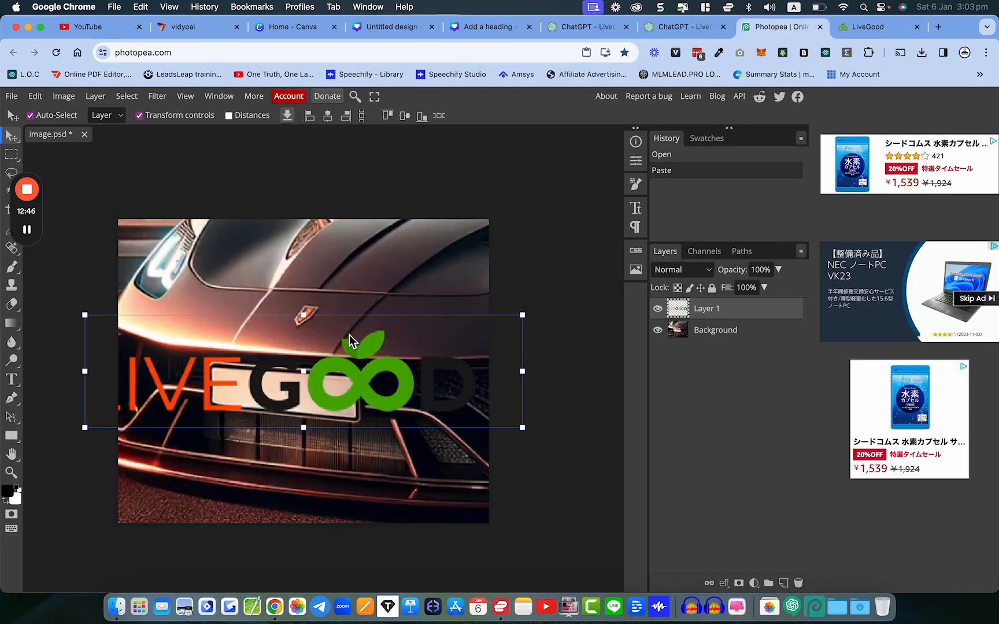
{"action": "left_click_drag", "start_coordinate": [85, 314], "coordinate": [224, 375]}
{"action": "left_click_drag", "start_coordinate": [527, 357], "coordinate": [355, 407]}
{"action": "left_click_drag", "start_coordinate": [277, 413], "coordinate": [273, 388]}
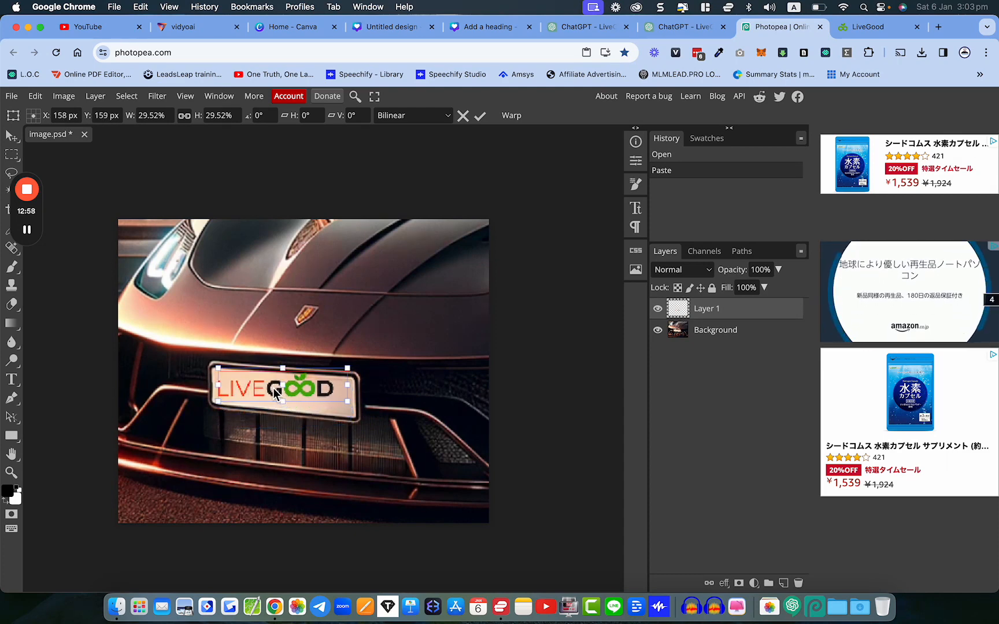
{"action": "left_click", "coordinate": [481, 117]}
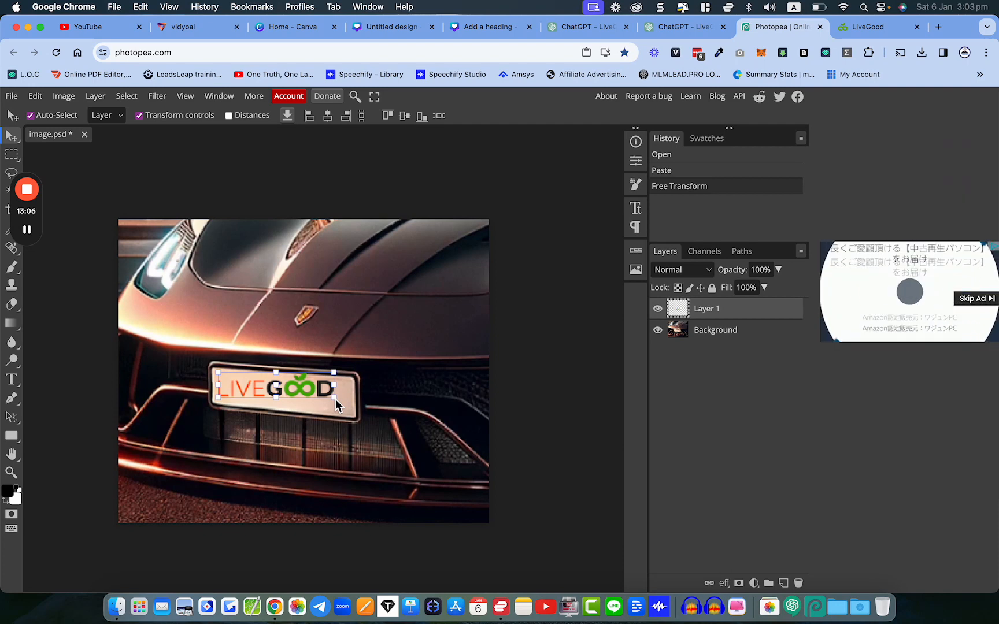
- Distort the logo to follow the plate's slanted perspective and shift it slightly to centre it on the plate
{"action": "mouse_move", "coordinate": [334, 397]}
{"action": "left_mouse_down"}
{"action": "mouse_move", "coordinate": [335, 411]}
{"action": "mouse_move", "coordinate": [336, 383]}
{"action": "left_mouse_up"}
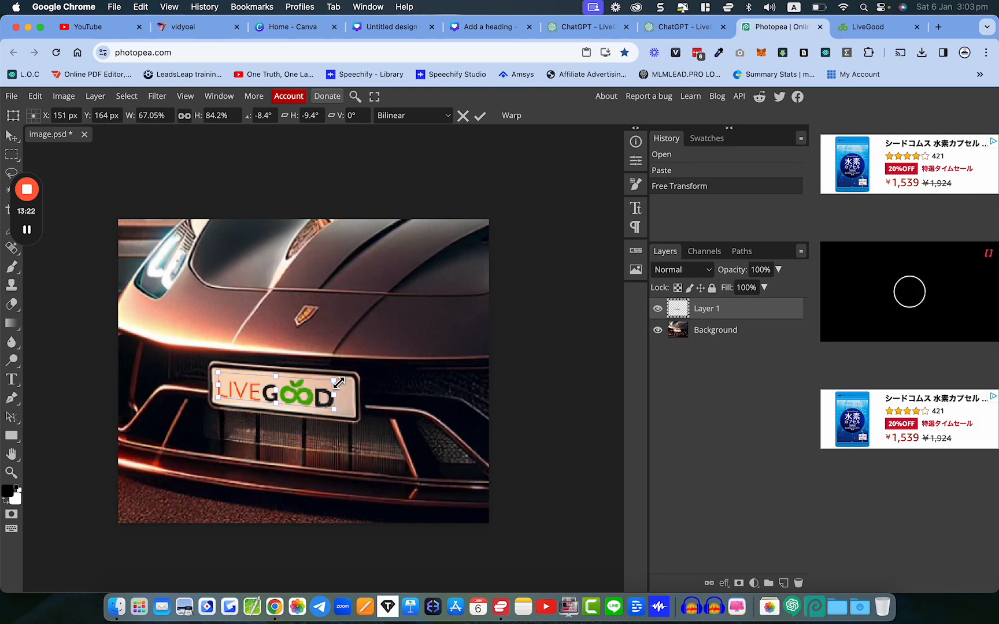
{"action": "left_click_drag", "start_coordinate": [330, 403], "coordinate": [334, 411]}
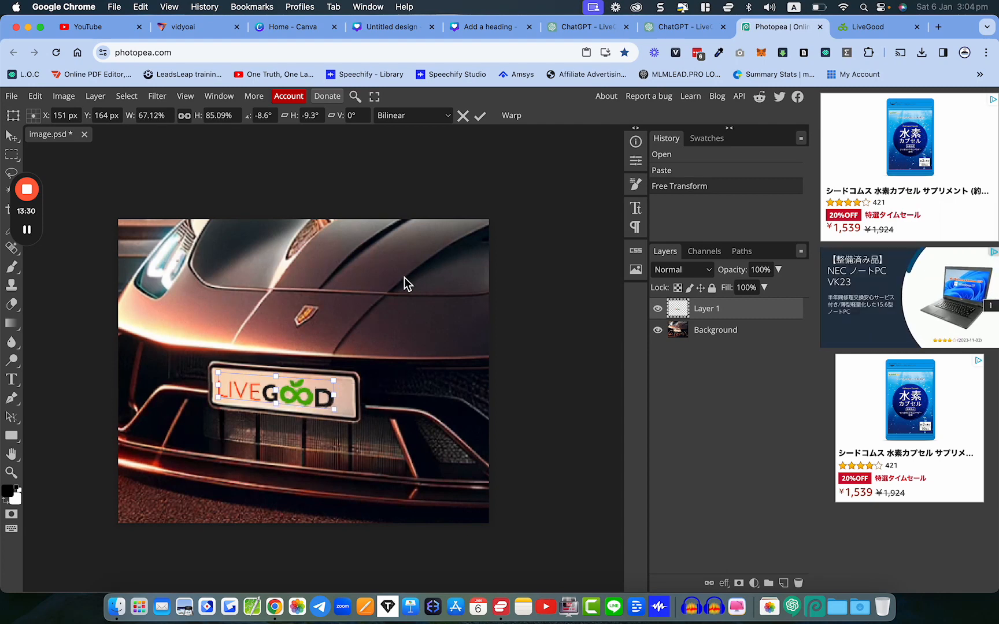
{"action": "left_click", "coordinate": [480, 116]}
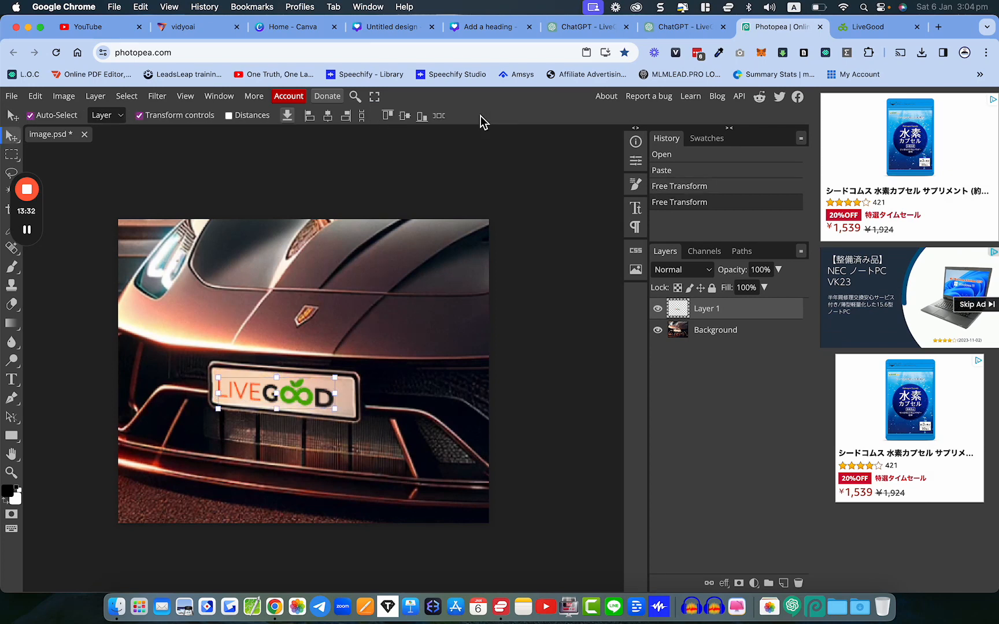
{"action": "left_click_drag", "start_coordinate": [312, 392], "coordinate": [317, 391]}
{"action": "left_click", "coordinate": [559, 309]}
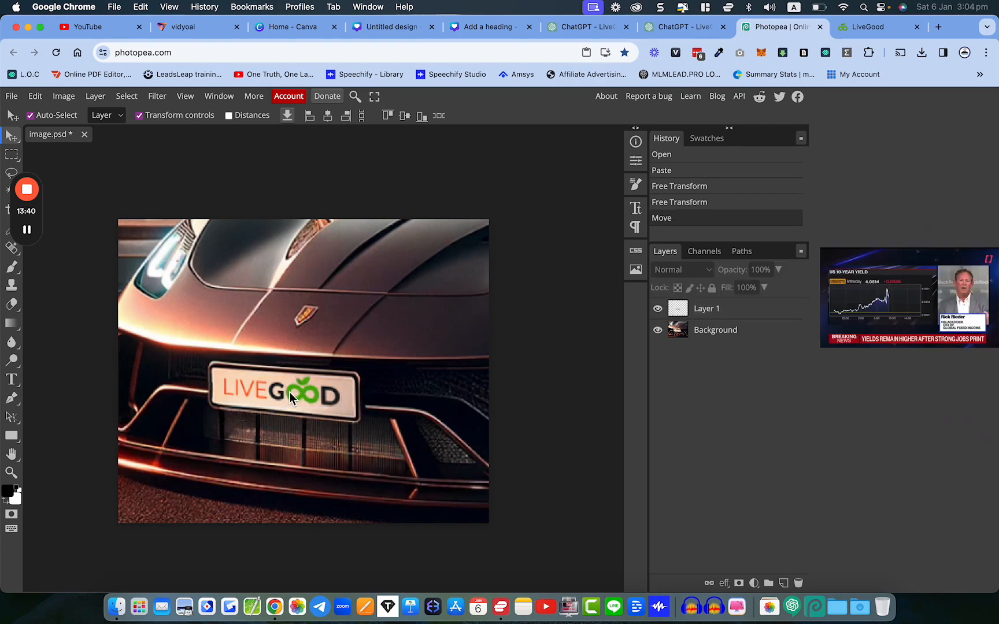
- Select the logo layer on the plate and export it on its own as a PNG at 1x scale
{"action": "left_click", "coordinate": [290, 390]}
{"action": "mouse_move", "coordinate": [299, 392]}
{"action": "left_mouse_down"}
{"action": "mouse_move", "coordinate": [281, 392]}
{"action": "mouse_move", "coordinate": [330, 383]}
{"action": "mouse_move", "coordinate": [281, 395]}
{"action": "mouse_move", "coordinate": [303, 384]}
{"action": "mouse_move", "coordinate": [299, 393]}
{"action": "left_mouse_up"}
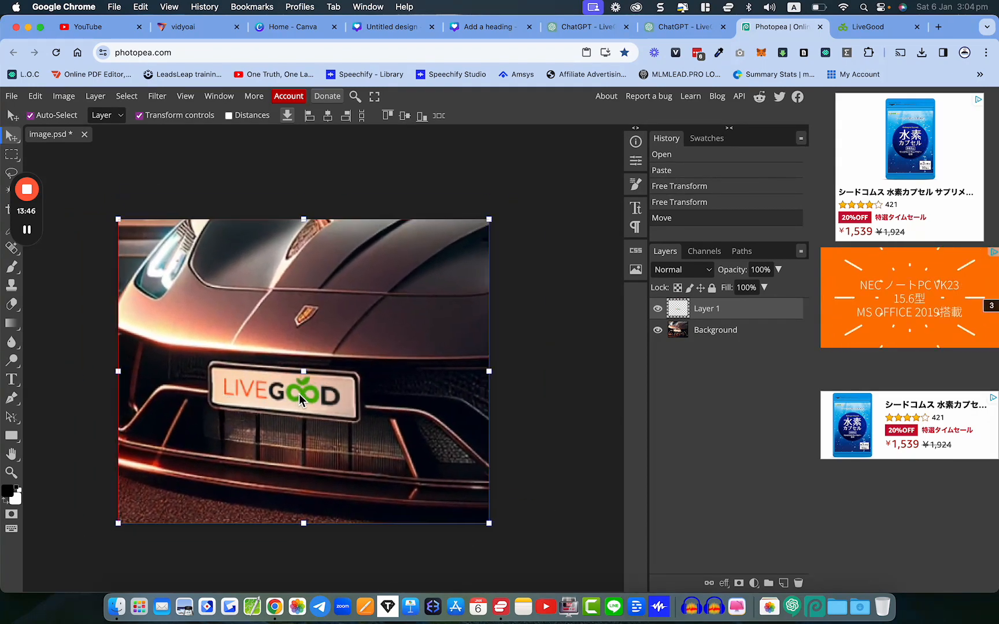
{"action": "left_click", "coordinate": [302, 396]}
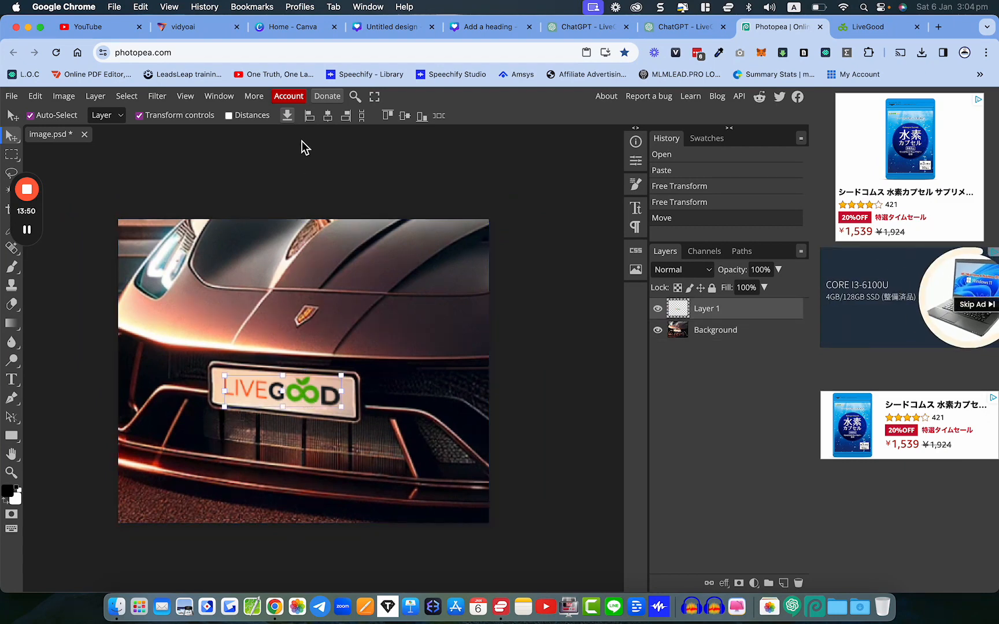
{"action": "left_click", "coordinate": [292, 118]}
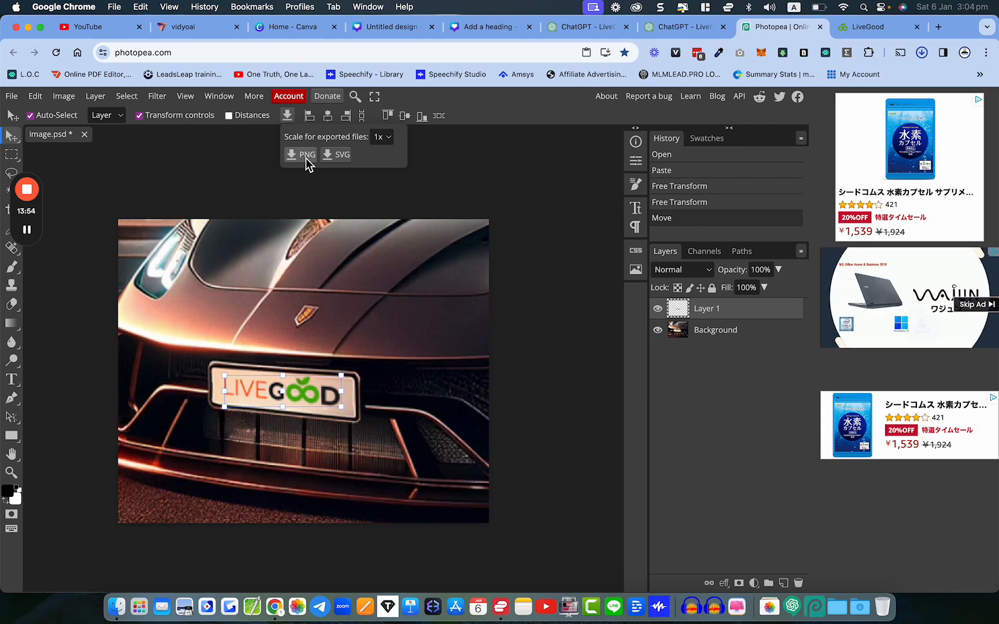
{"action": "left_click", "coordinate": [305, 158]}
{"action": "mouse_move", "coordinate": [822, 82]}
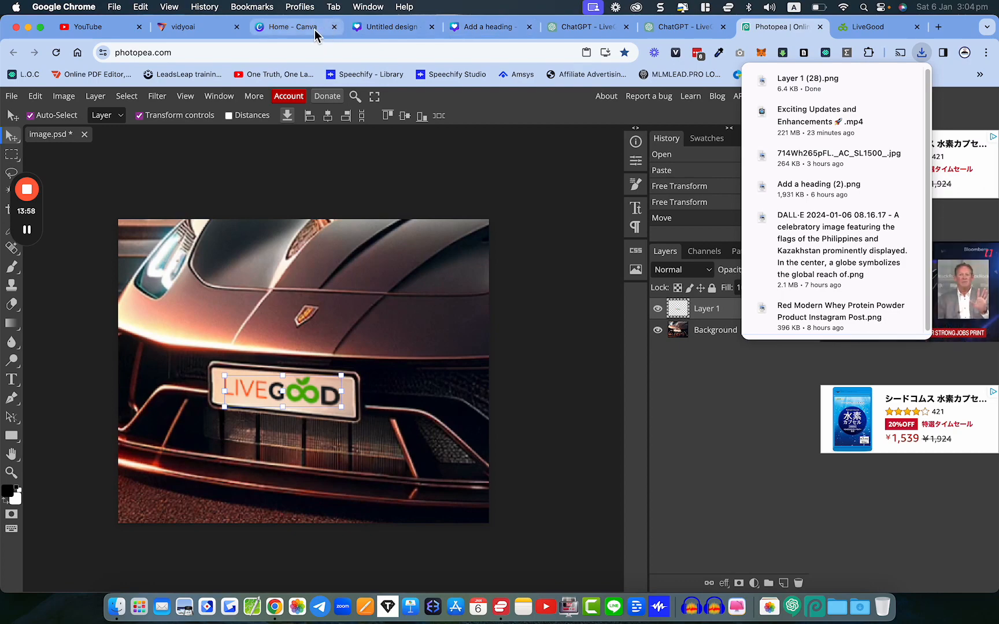
- Switch to the Canva car design and add the exported logo PNG from the downloads folder onto the image
{"action": "left_click", "coordinate": [386, 27]}
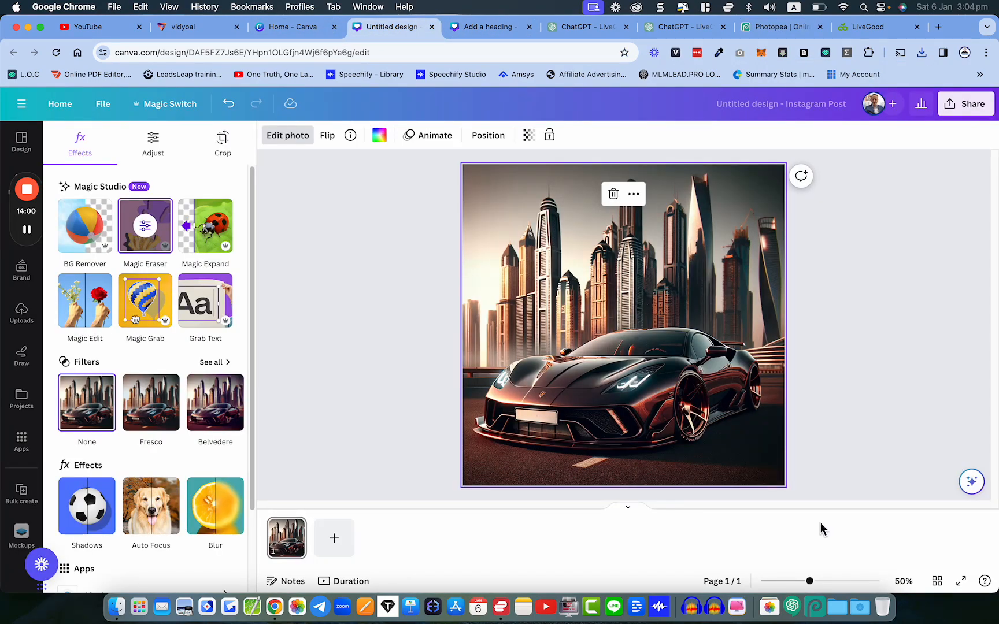
{"action": "left_click", "coordinate": [859, 607]}
{"action": "left_click_drag", "start_coordinate": [419, 151], "coordinate": [662, 352]}
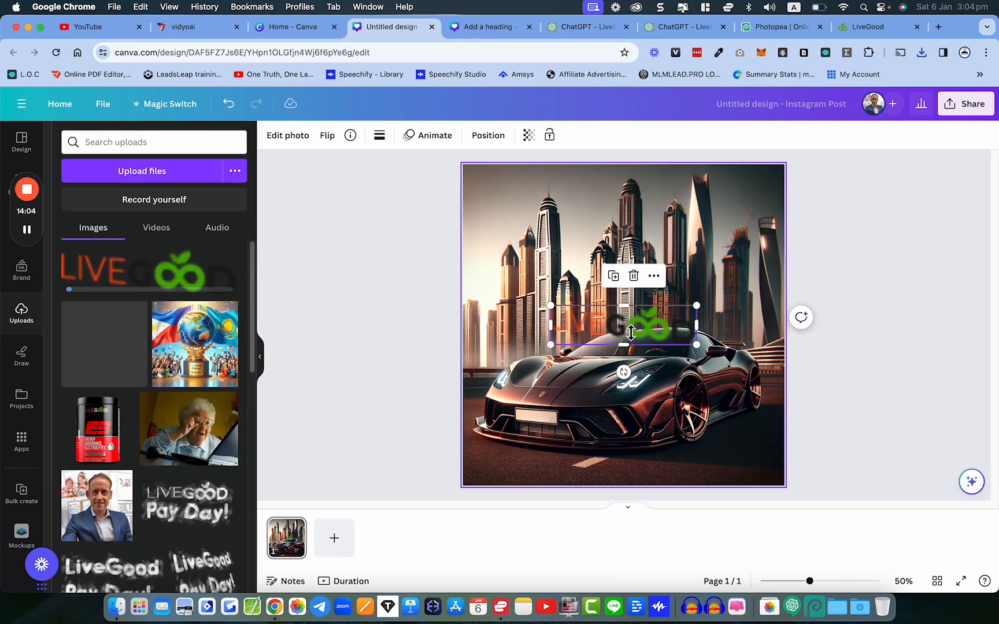
- Shrink the slanted LiveGood logo to the plate's size and place it on the car's blank license plate
{"action": "scroll", "coordinate": [632, 333], "scroll_direction": "up", "scroll_amount": 5}
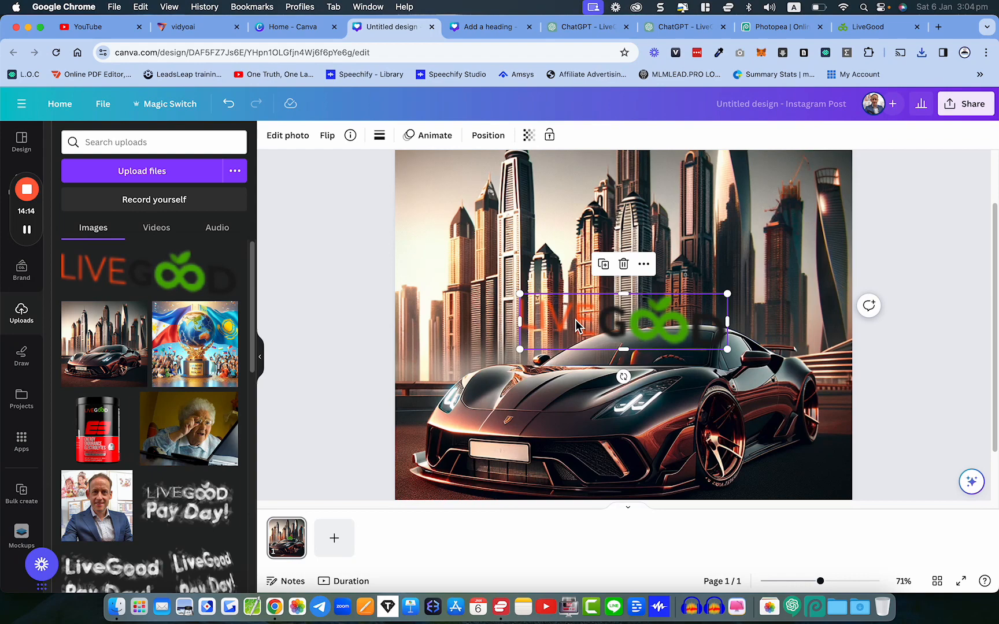
{"action": "scroll", "coordinate": [576, 326], "scroll_direction": "up", "scroll_amount": 3}
{"action": "left_click_drag", "start_coordinate": [468, 281], "coordinate": [526, 427]}
{"action": "scroll", "coordinate": [526, 426], "scroll_direction": "down", "scroll_amount": 3}
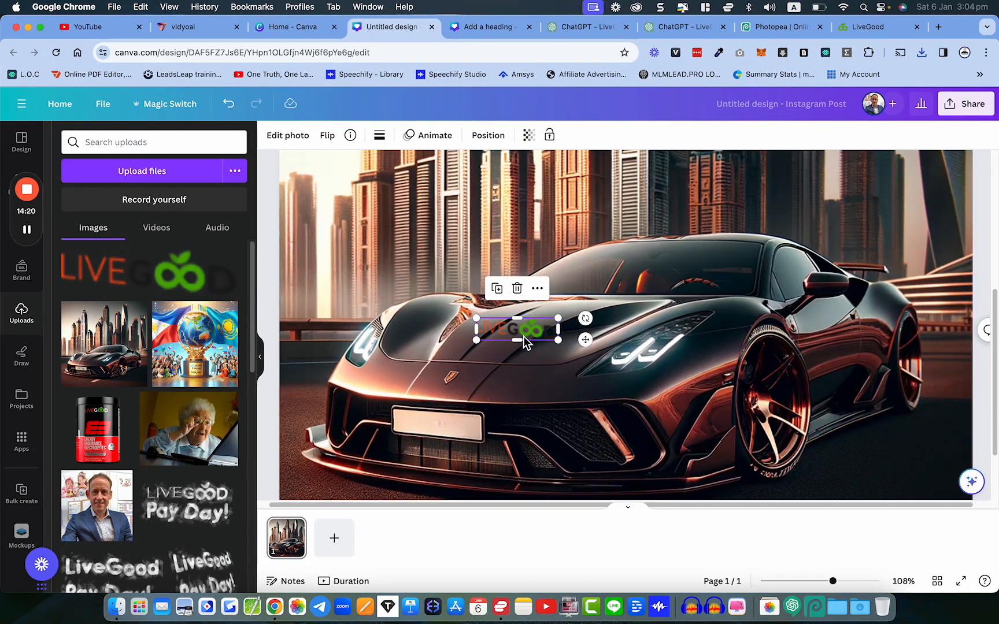
{"action": "left_click_drag", "start_coordinate": [521, 332], "coordinate": [444, 431]}
{"action": "left_click", "coordinate": [567, 357]}
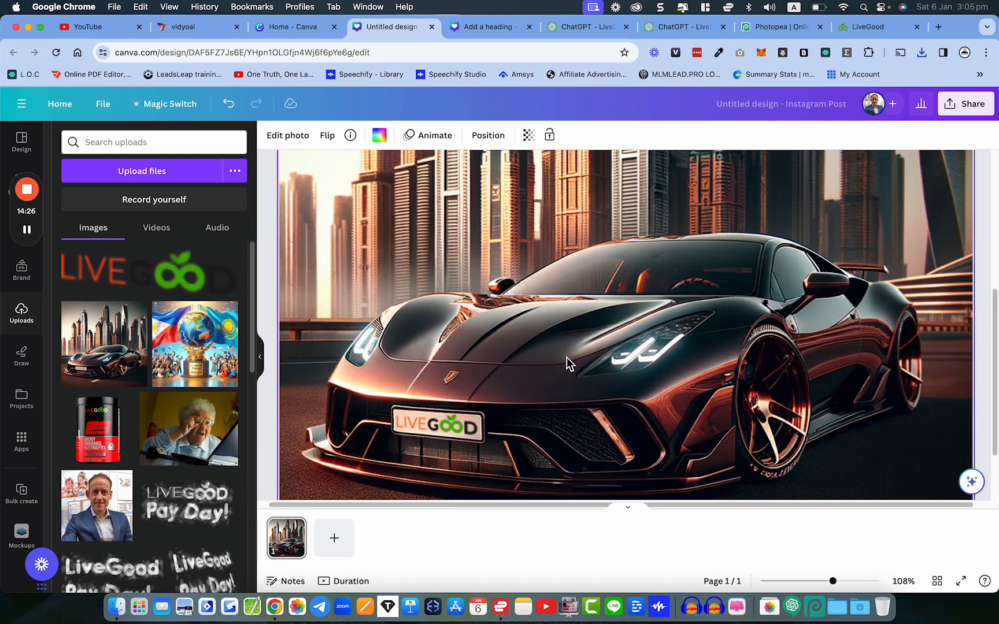
- Examine how the logo on the license plate looks in the whole car image with nothing selected
{"action": "scroll", "coordinate": [567, 358], "scroll_direction": "down", "scroll_amount": 3}
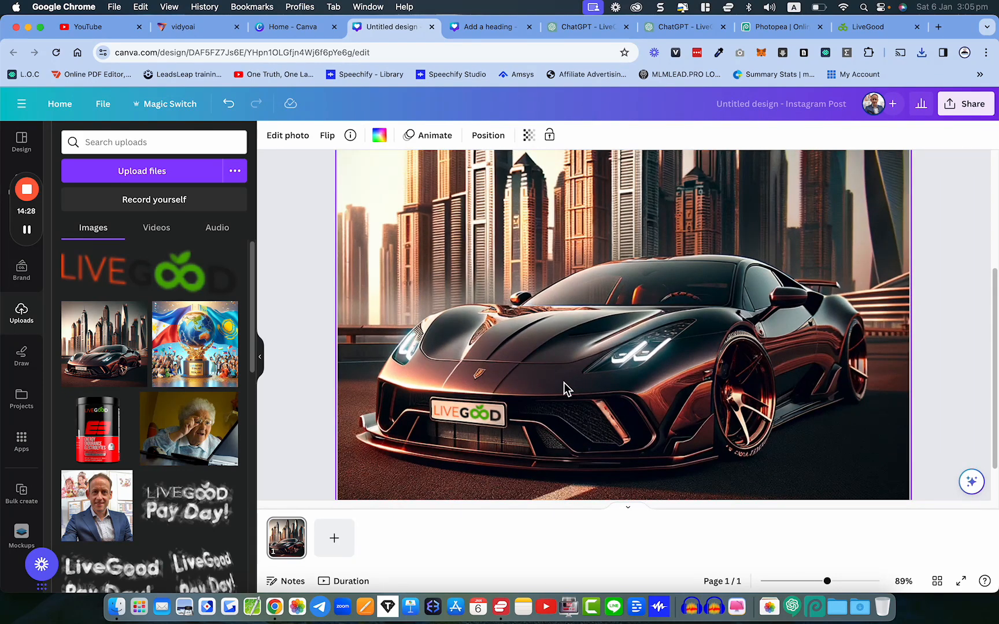
{"action": "scroll", "coordinate": [563, 383], "scroll_direction": "down", "scroll_amount": 3}
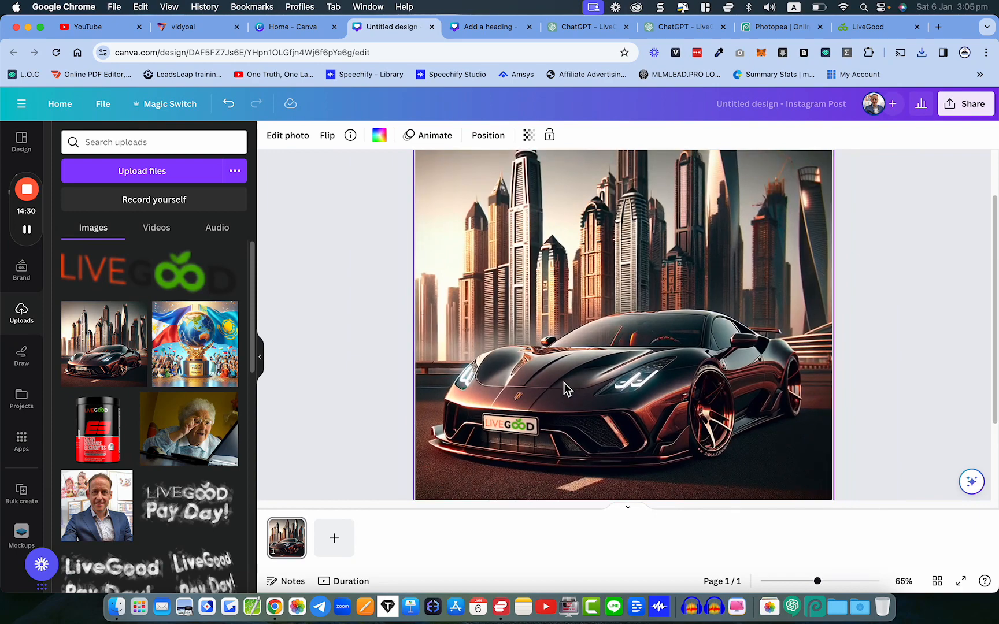
{"action": "scroll", "coordinate": [564, 382], "scroll_direction": "down", "scroll_amount": 2}
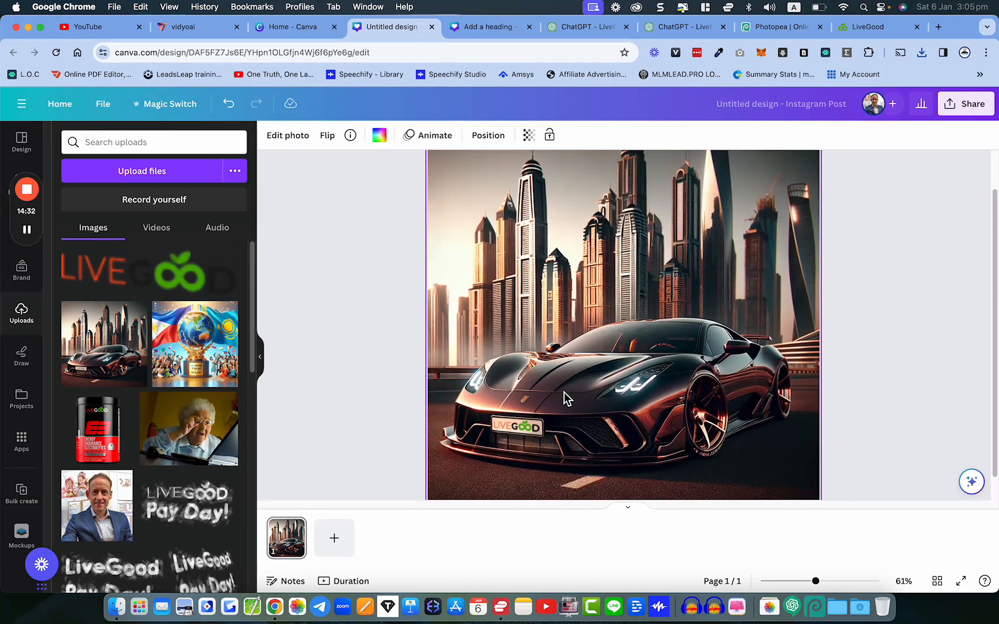
{"action": "scroll", "coordinate": [564, 392], "scroll_direction": "down", "scroll_amount": 1}
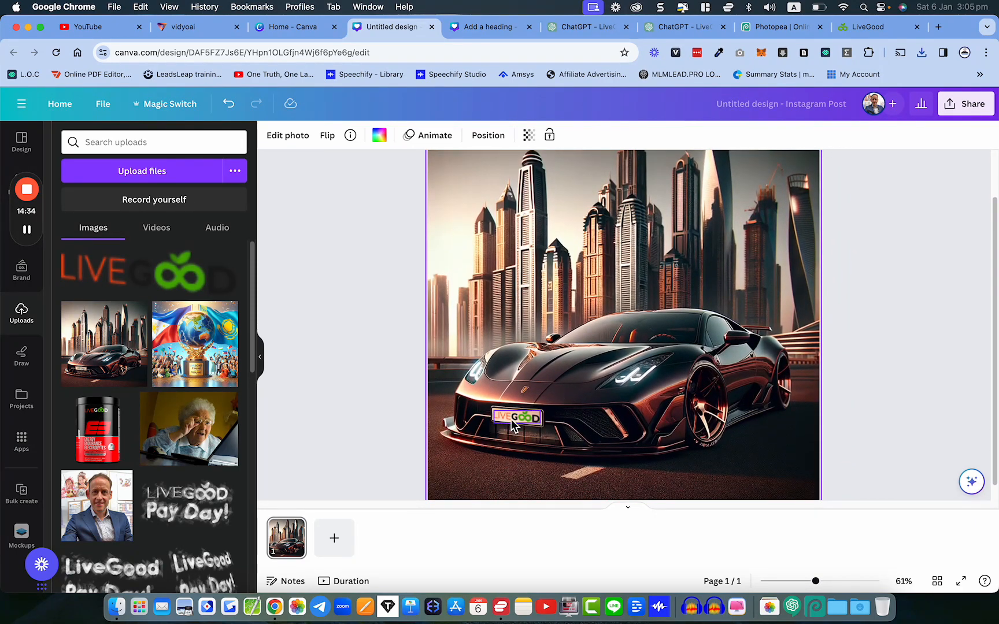
{"action": "scroll", "coordinate": [653, 392], "scroll_direction": "down", "scroll_amount": 1}
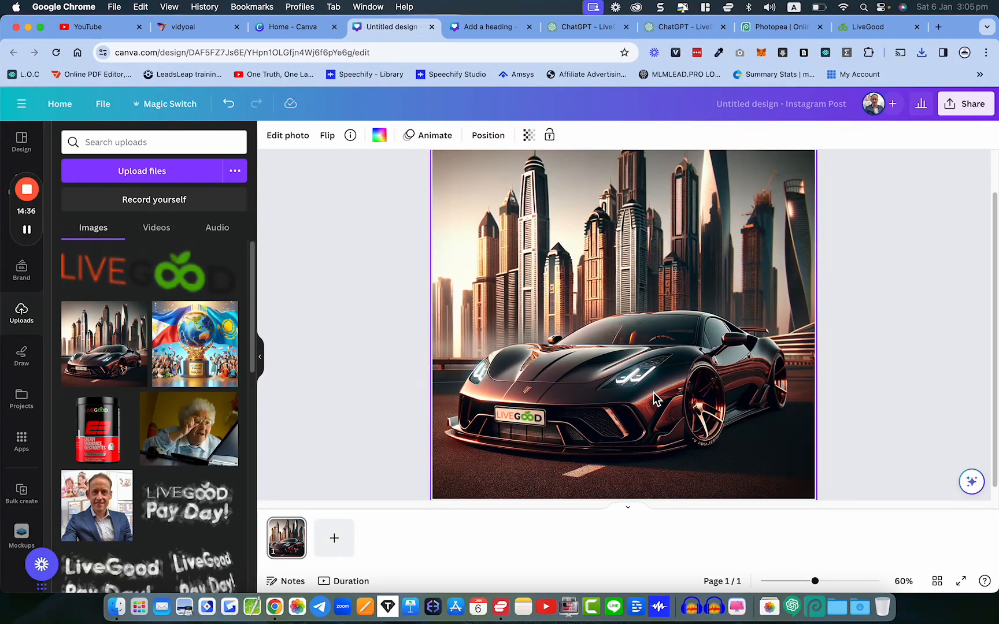
{"action": "scroll", "coordinate": [653, 394], "scroll_direction": "down", "scroll_amount": 3}
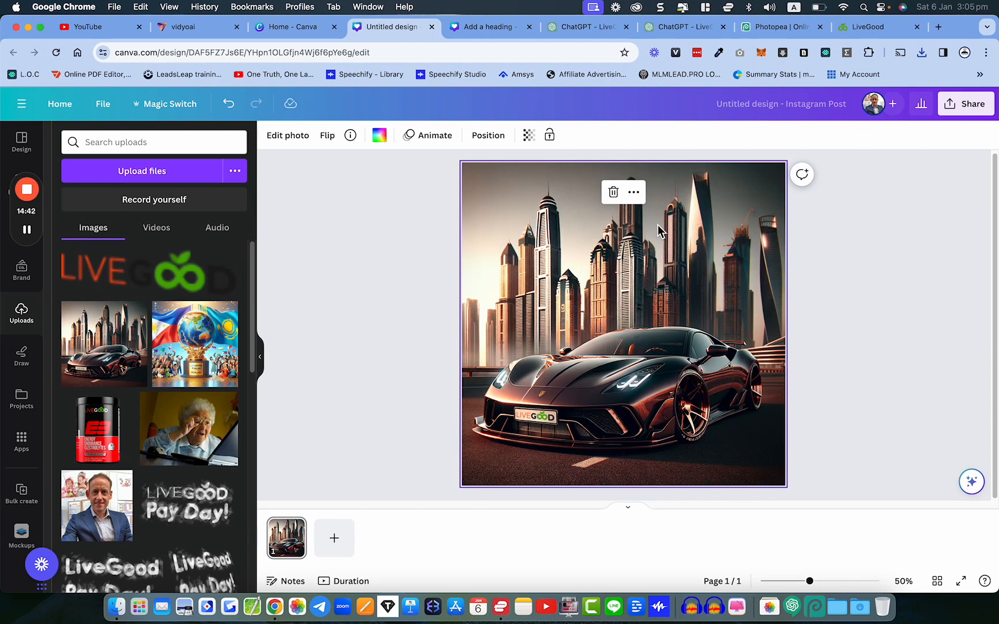
{"action": "left_click", "coordinate": [367, 218]}
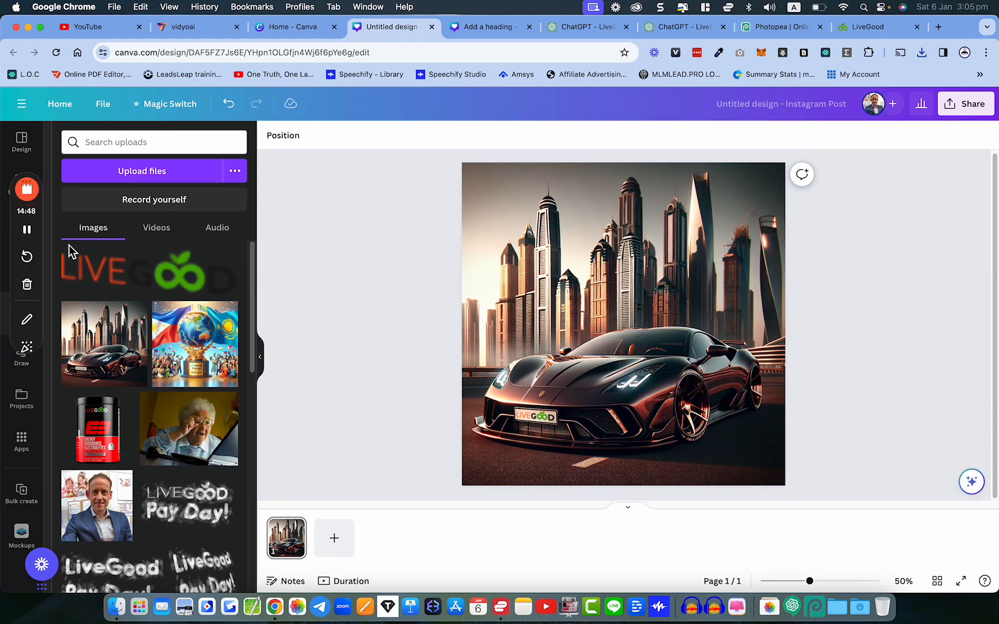
- Add a subheading to the car image reading "HELLO THIS IS A COOL CAR!"
{"action": "left_click_drag", "start_coordinate": [42, 226], "coordinate": [81, 219]}
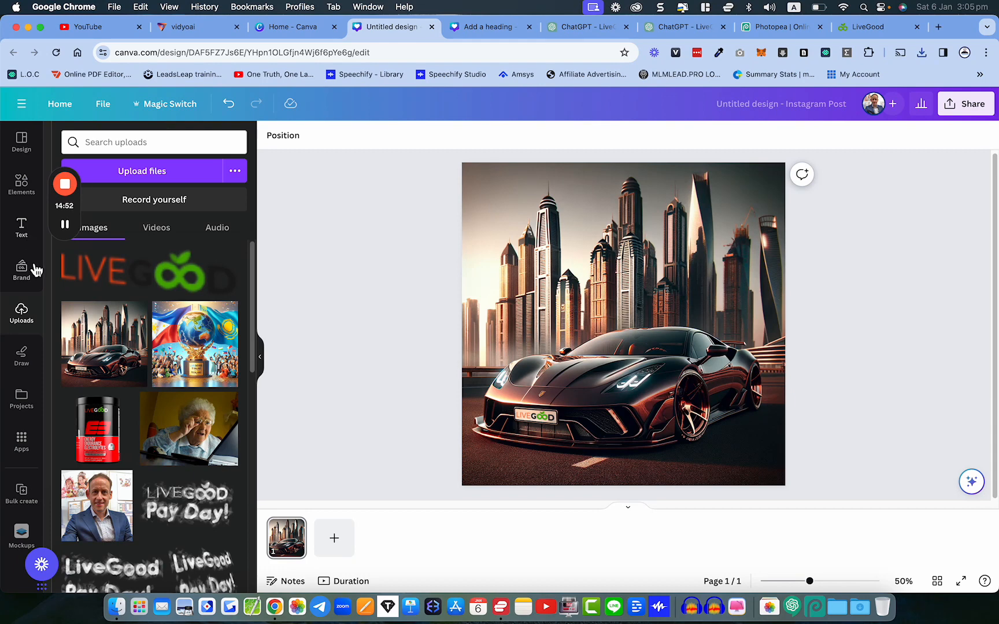
{"action": "left_click", "coordinate": [27, 236]}
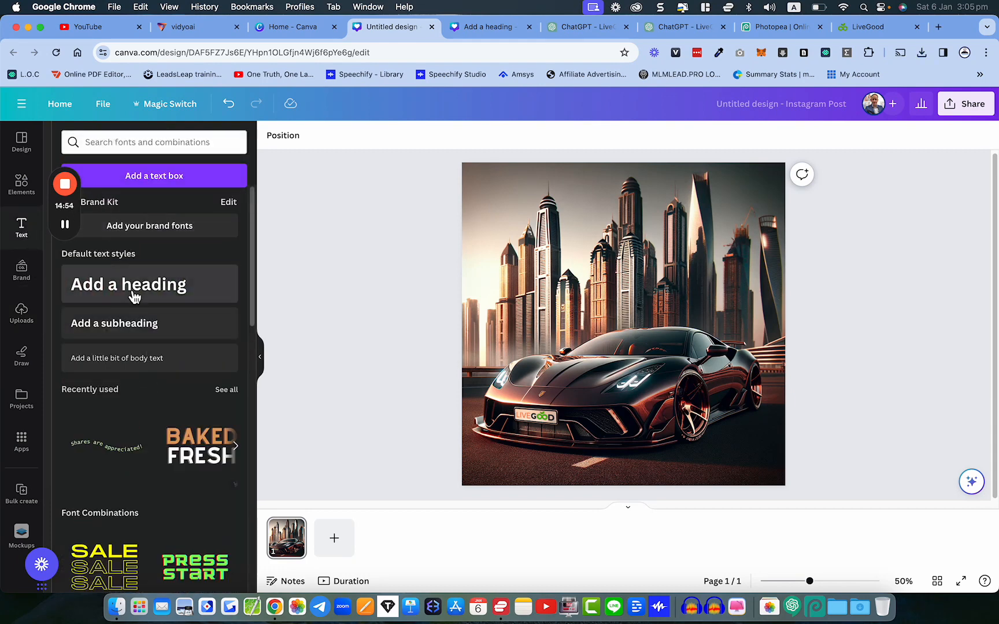
{"action": "left_click", "coordinate": [127, 325]}
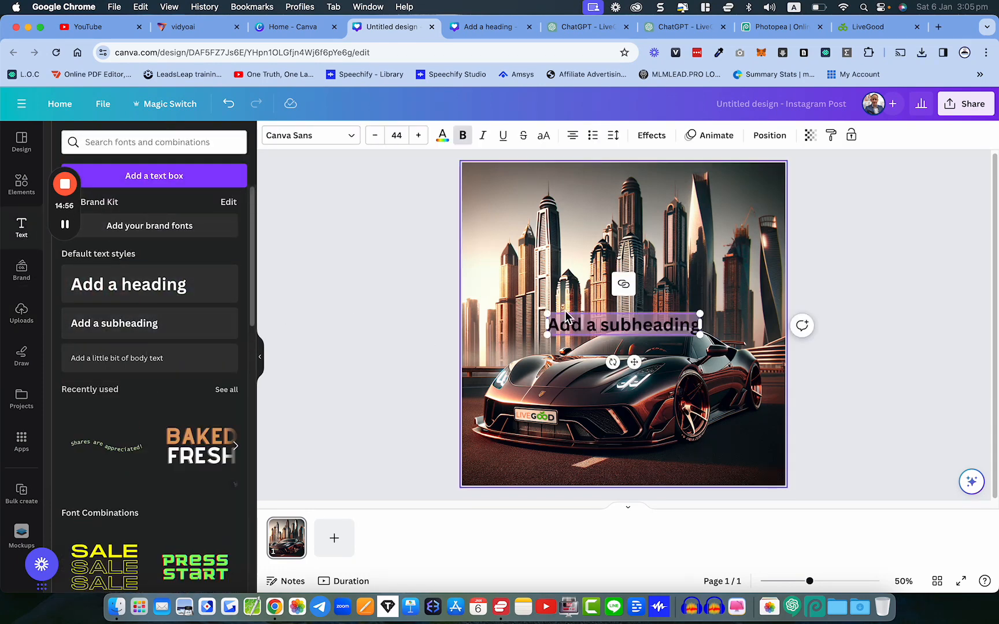
{"action": "type", "text": "HELLO"}
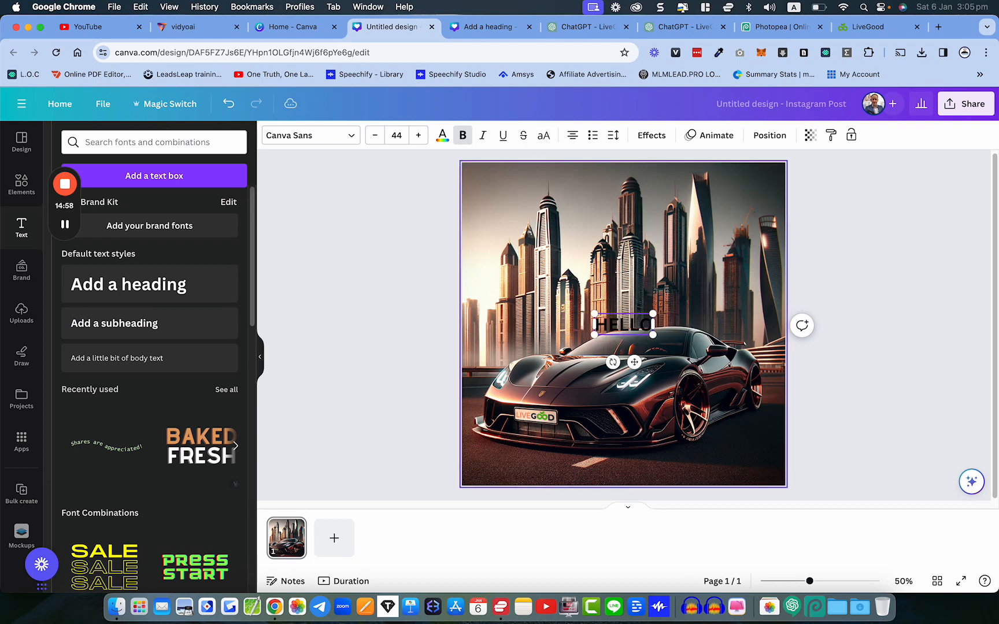
{"action": "type", "text": " THIS IS A"}
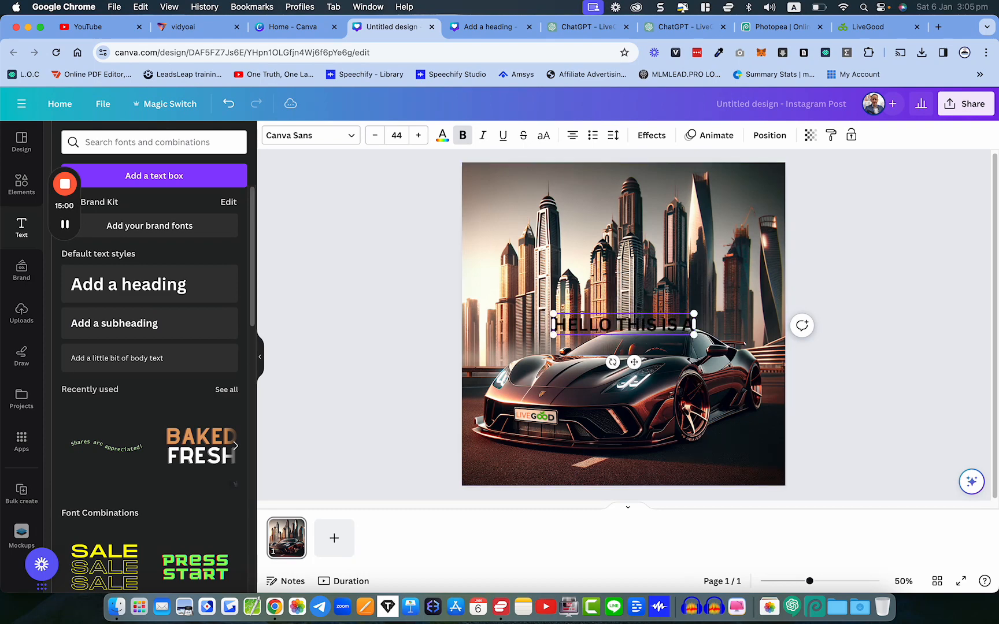
{"action": "type", "text": " COOL C"}
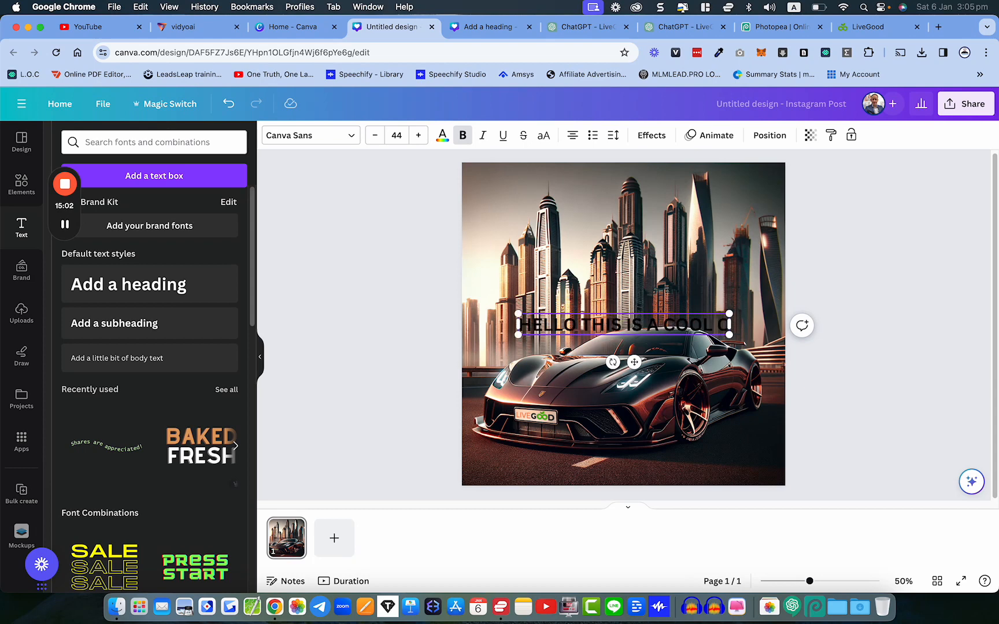
{"action": "type", "text": "AR!"}
{"action": "left_click", "coordinate": [820, 392]}
- Move the "HELLO THIS IS A COOL CAR!" text up to the sky at the top of the image
{"action": "left_click", "coordinate": [670, 332]}
{"action": "left_click_drag", "start_coordinate": [670, 333], "coordinate": [668, 190]}
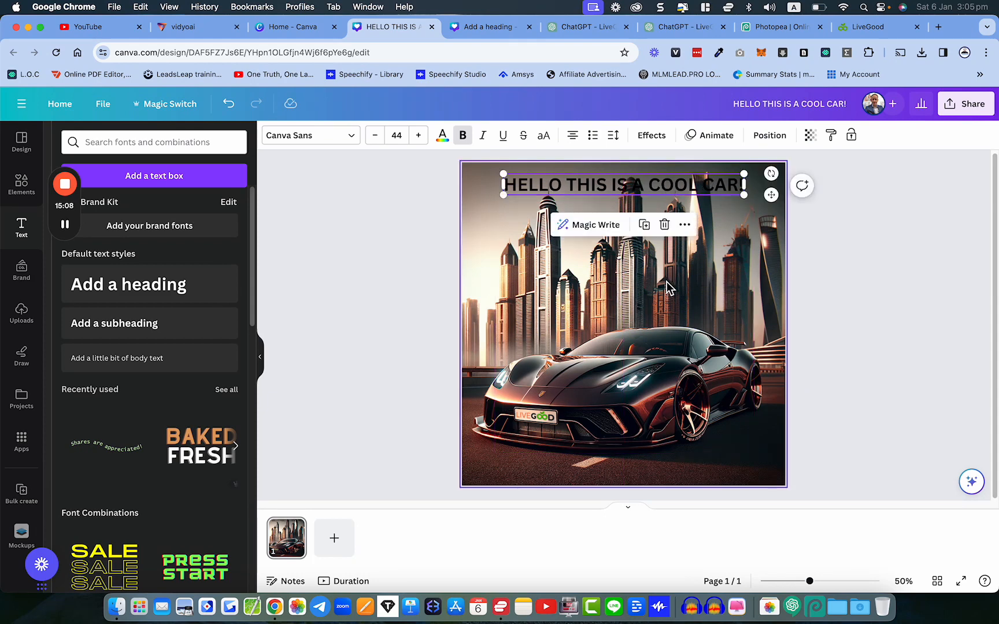
{"action": "left_click", "coordinate": [684, 308]}
- Change the colour of the "HELLO THIS IS A COOL CAR!" text to white and deselect it
{"action": "left_click", "coordinate": [616, 186]}
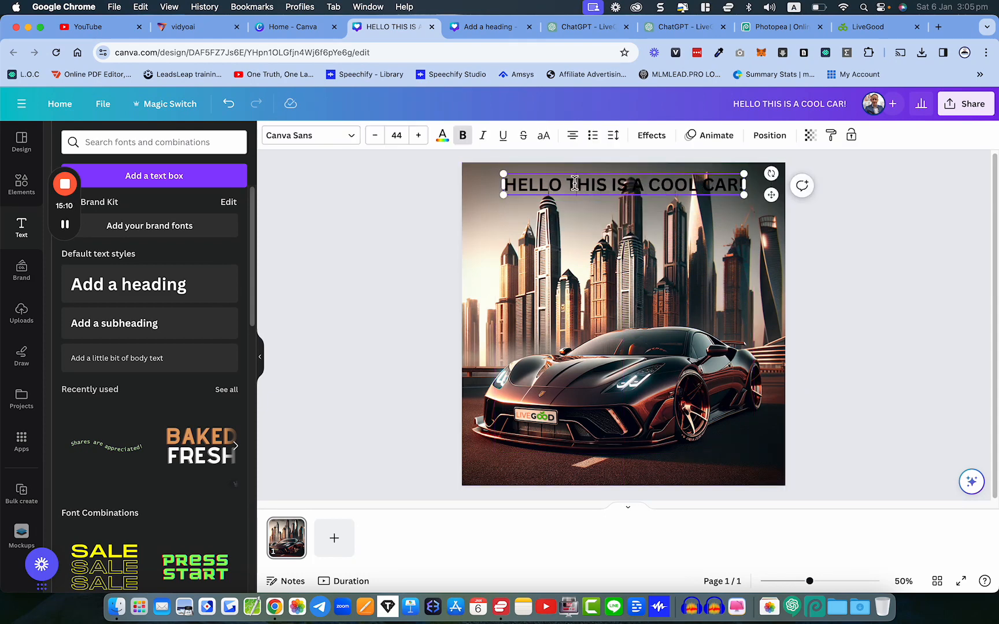
{"action": "double_click", "coordinate": [616, 186]}
{"action": "left_click", "coordinate": [443, 136]}
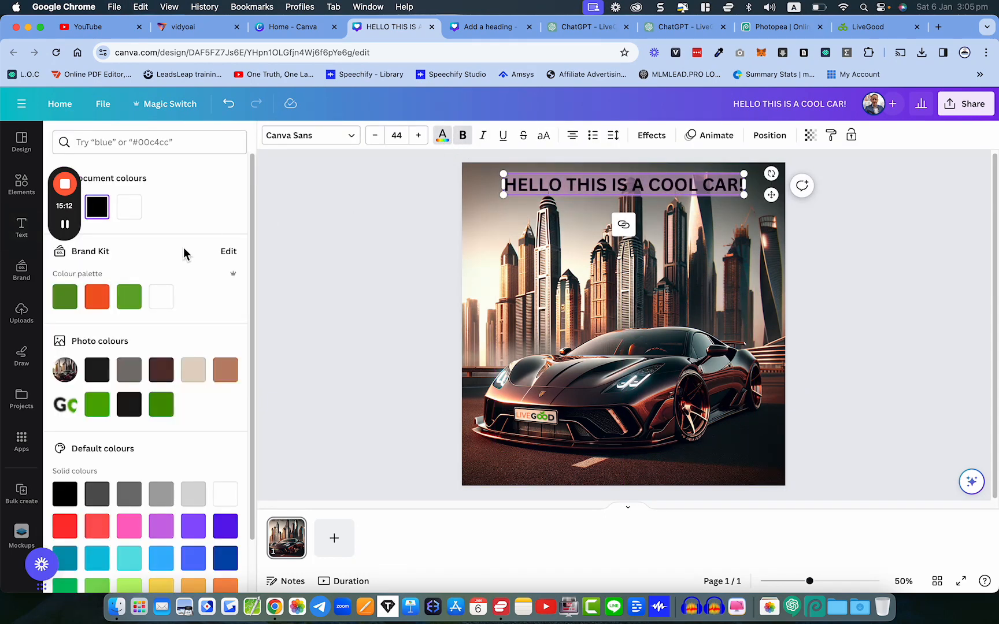
{"action": "left_click", "coordinate": [167, 299]}
{"action": "key", "text": "Escape"}
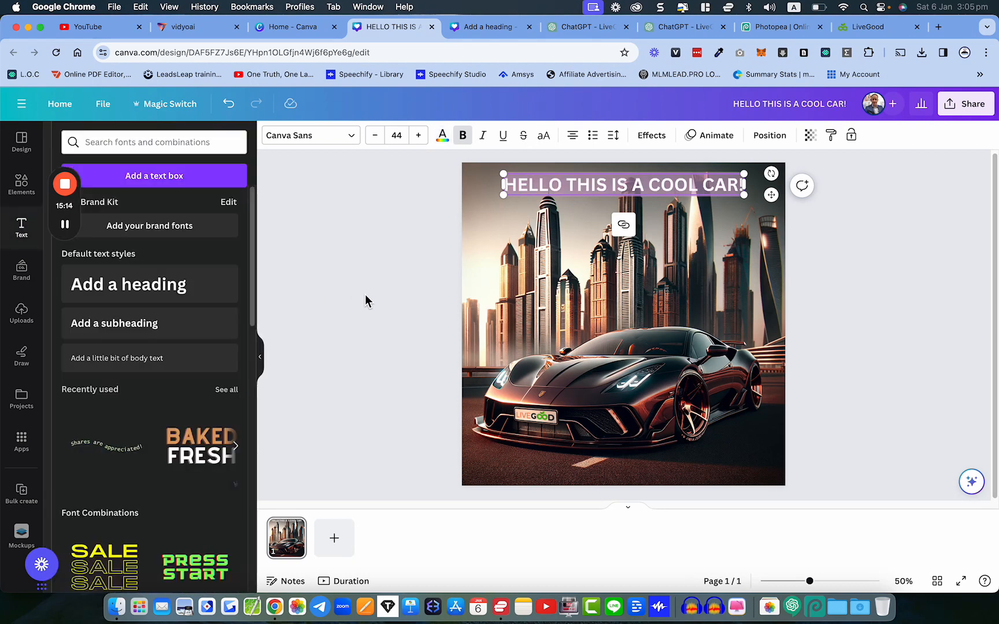
{"action": "left_click", "coordinate": [493, 276]}
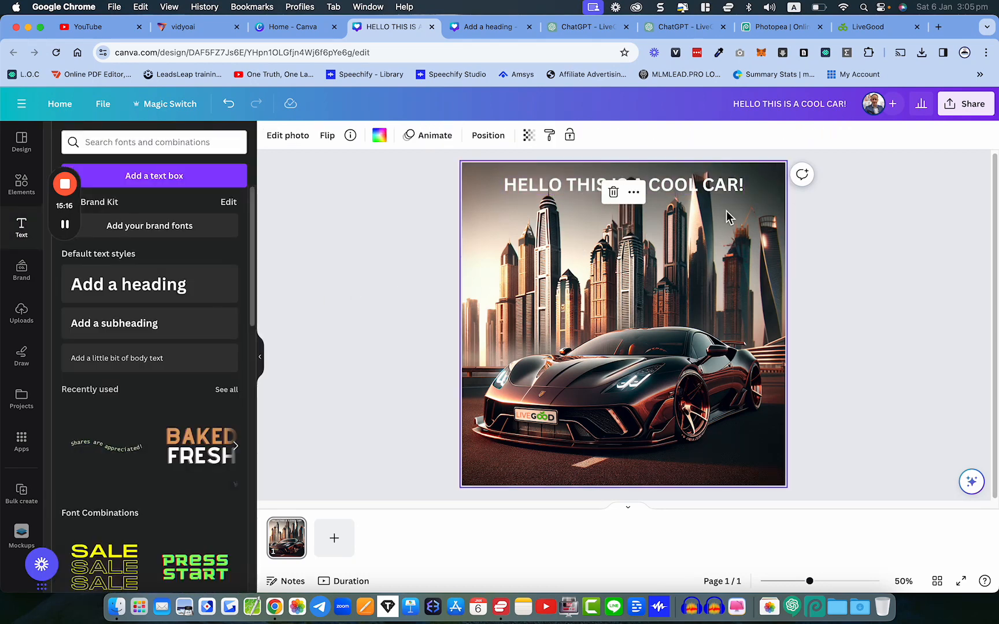
{"action": "left_click", "coordinate": [815, 217]}
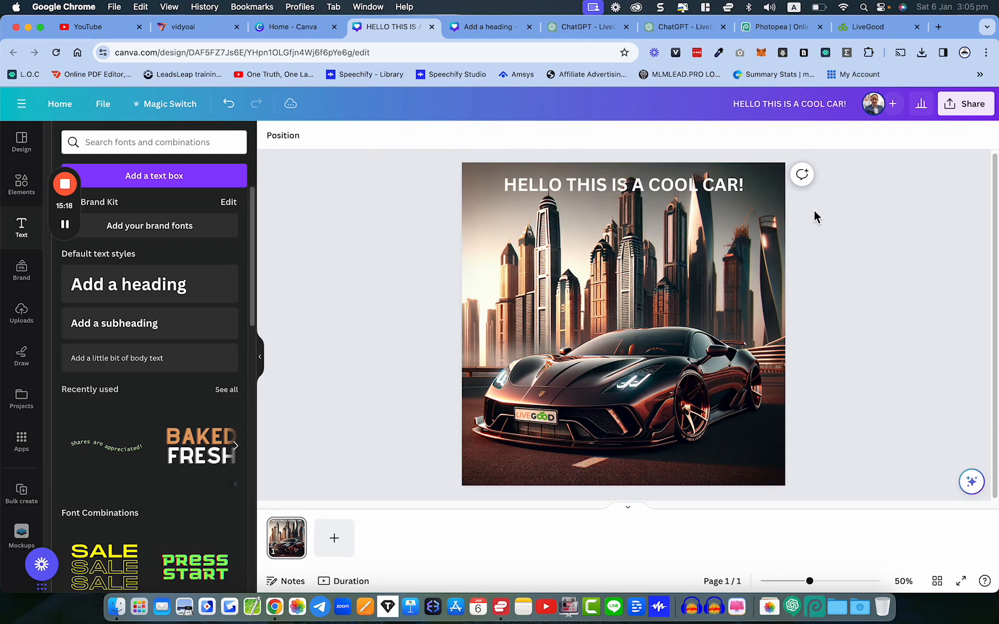
- Search the elements for "rectangle fade to black" and show all matching graphics
{"action": "left_click", "coordinate": [33, 184]}
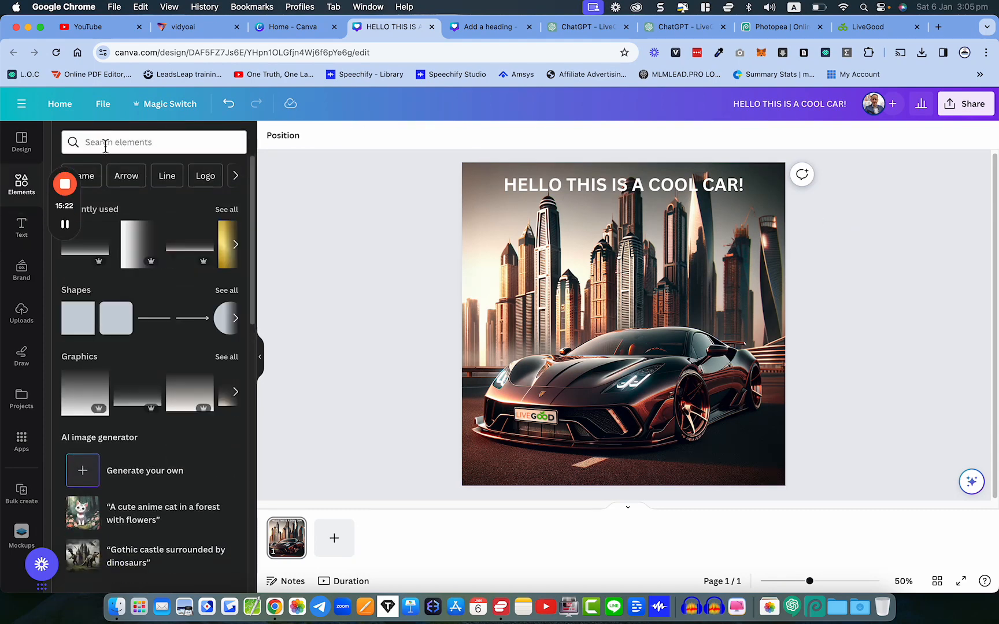
{"action": "left_click", "coordinate": [93, 143]}
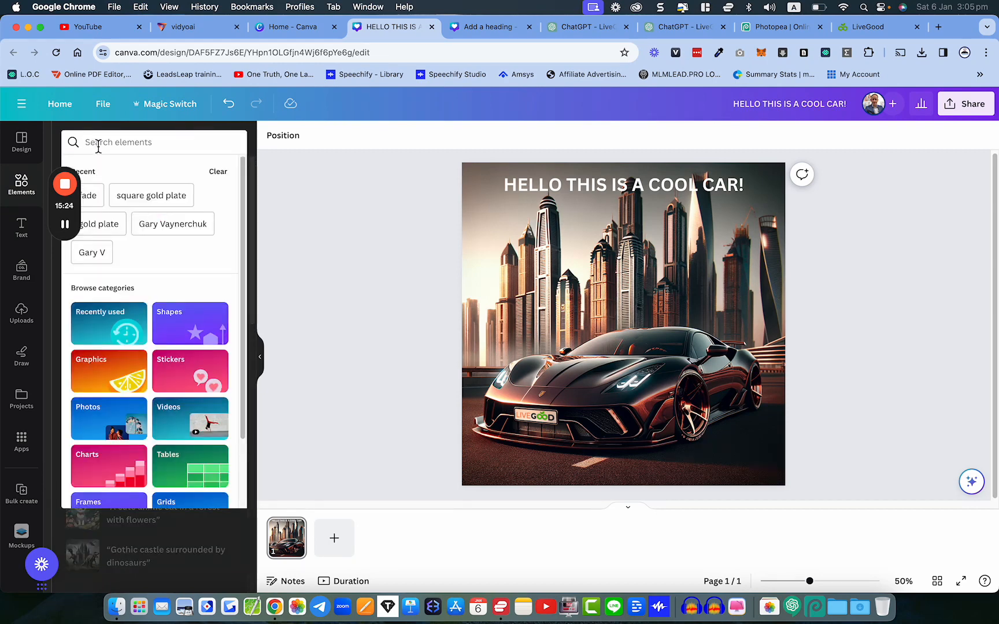
{"action": "type", "text": "rec"}
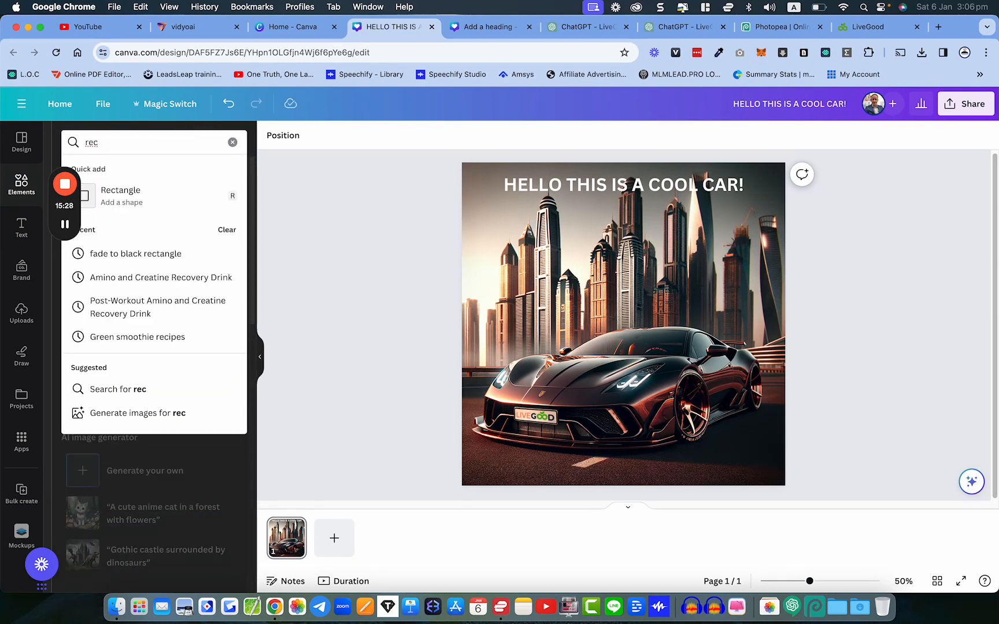
{"action": "type", "text": "tangl"}
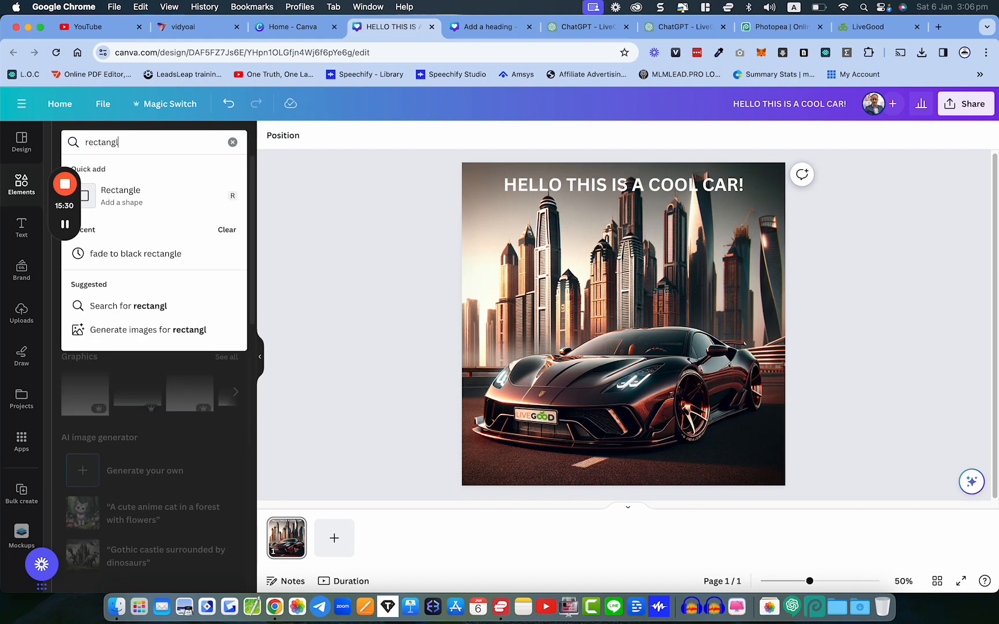
{"action": "type", "text": "e fade"}
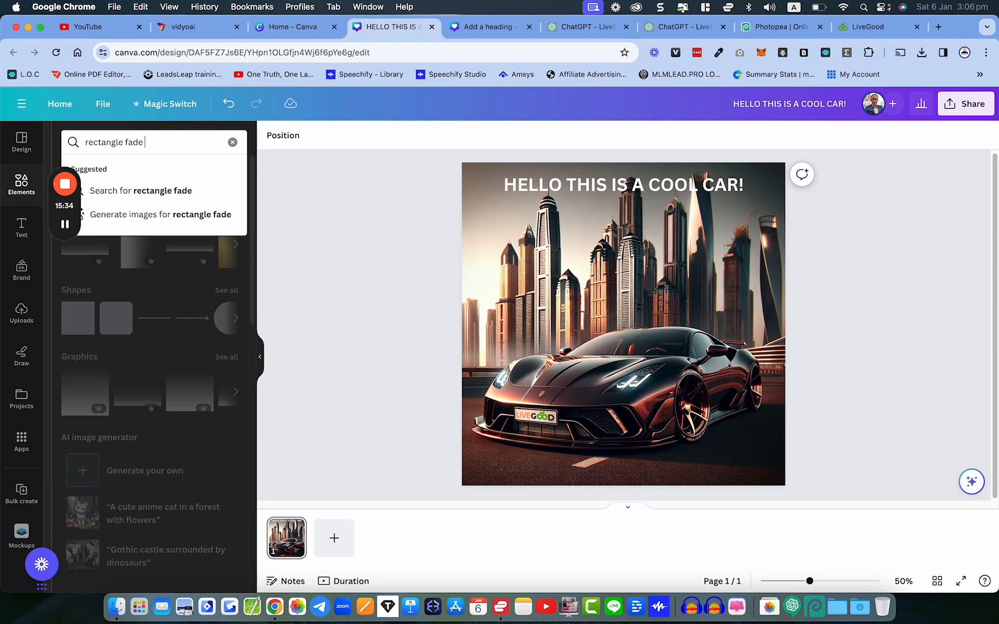
{"action": "type", "text": " to b"}
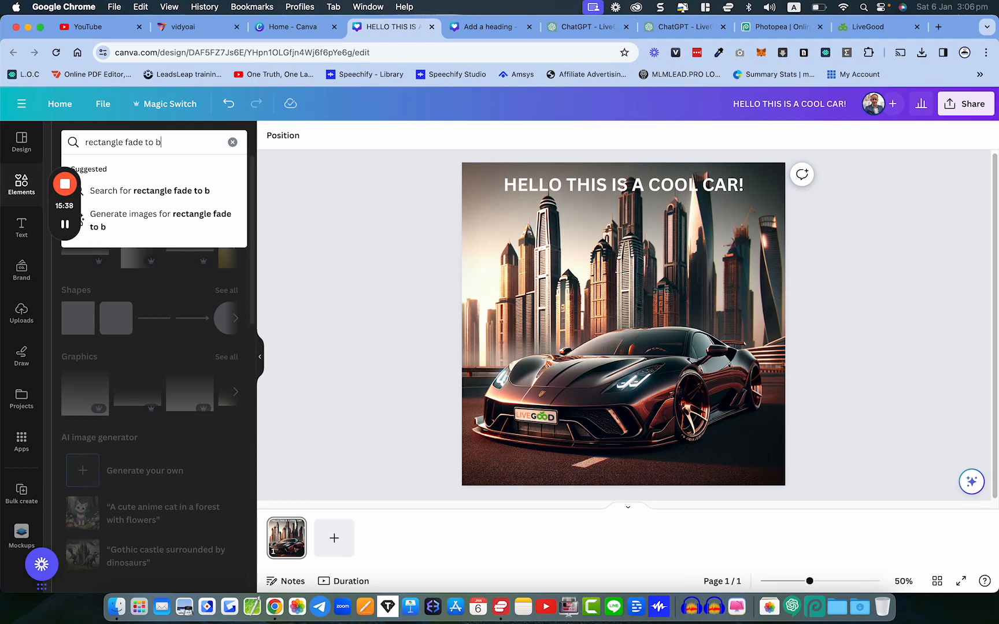
{"action": "type", "text": "lack"}
{"action": "key", "text": "Return"}
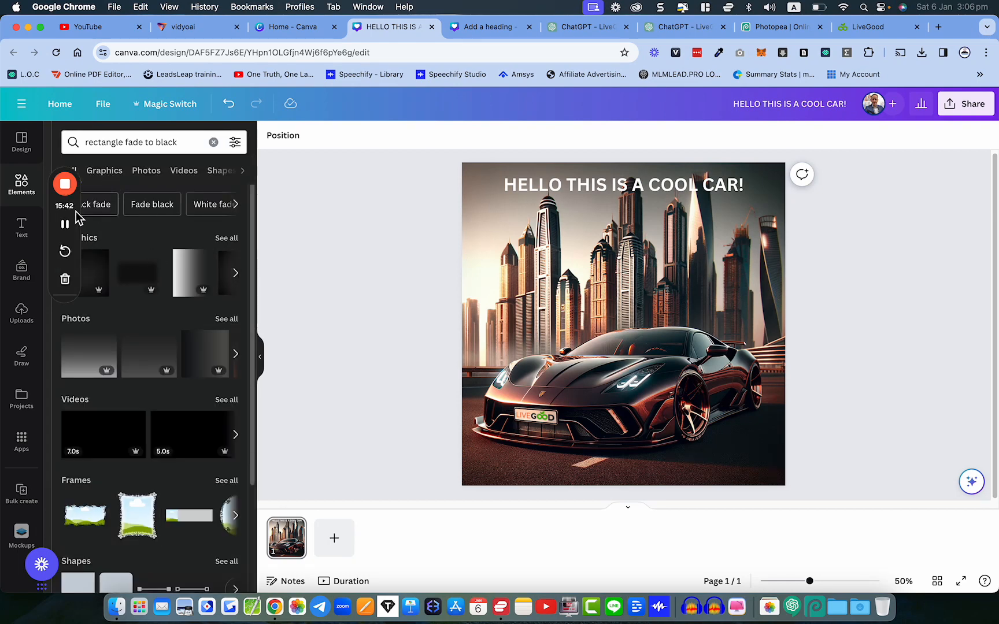
{"action": "left_click_drag", "start_coordinate": [77, 211], "coordinate": [42, 177]}
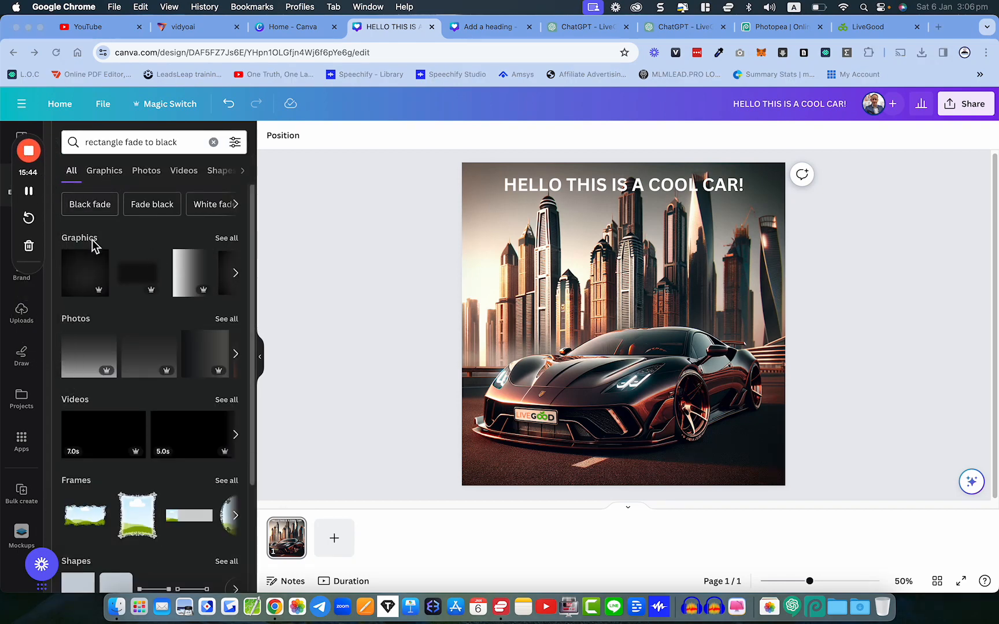
{"action": "left_click", "coordinate": [227, 239]}
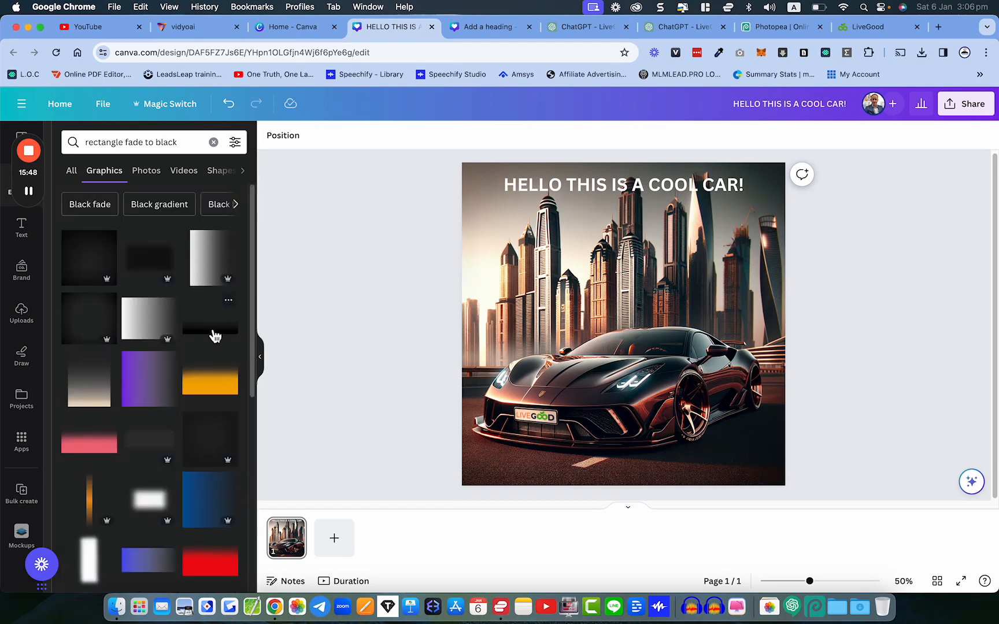
- Add the black fade graphic to the car image and flip it vertically
{"action": "left_click", "coordinate": [211, 330]}
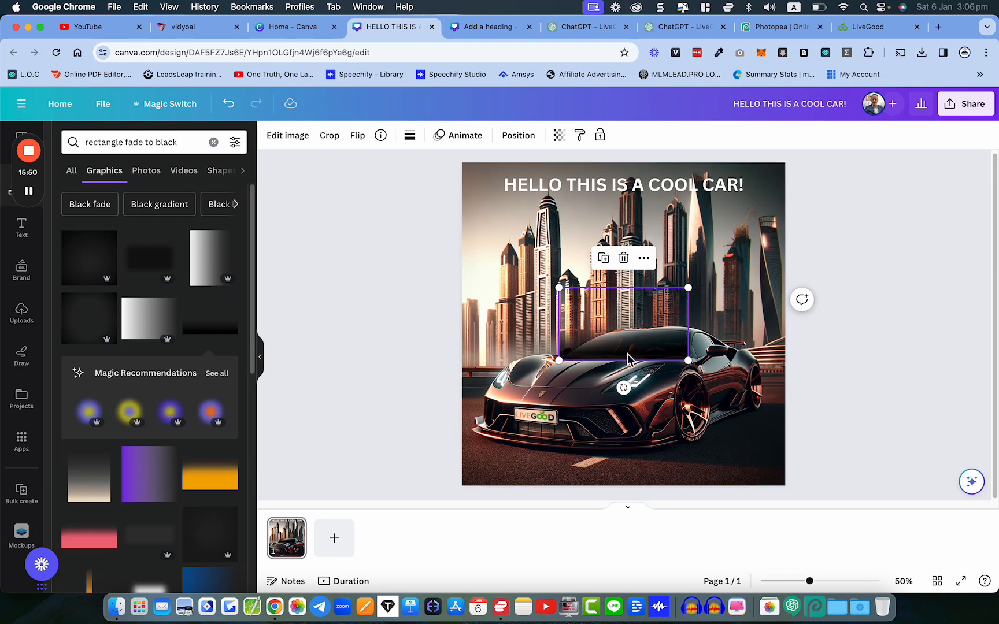
{"action": "left_click", "coordinate": [358, 137]}
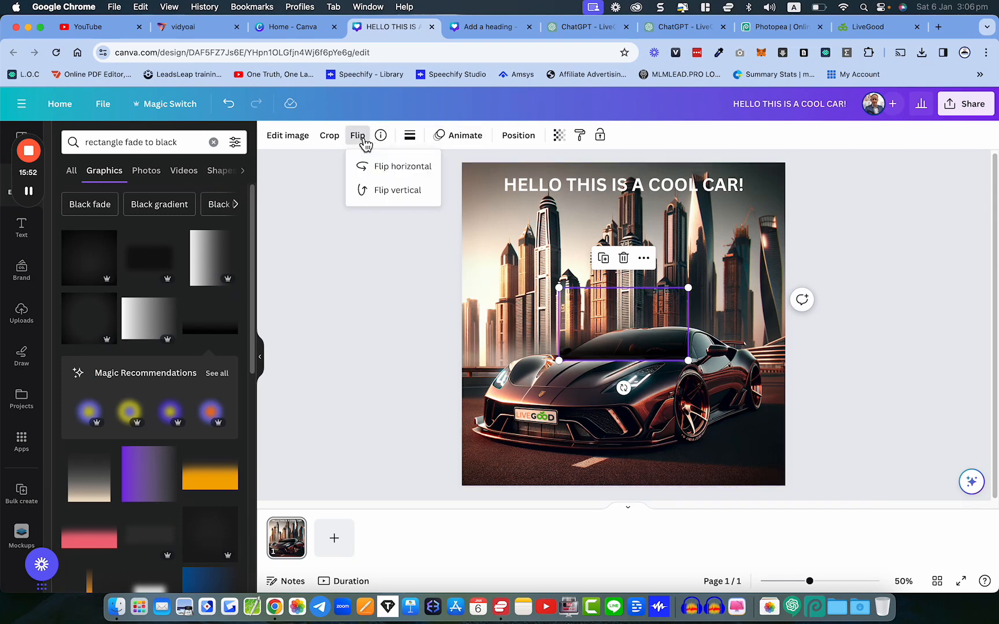
{"action": "left_click", "coordinate": [375, 192]}
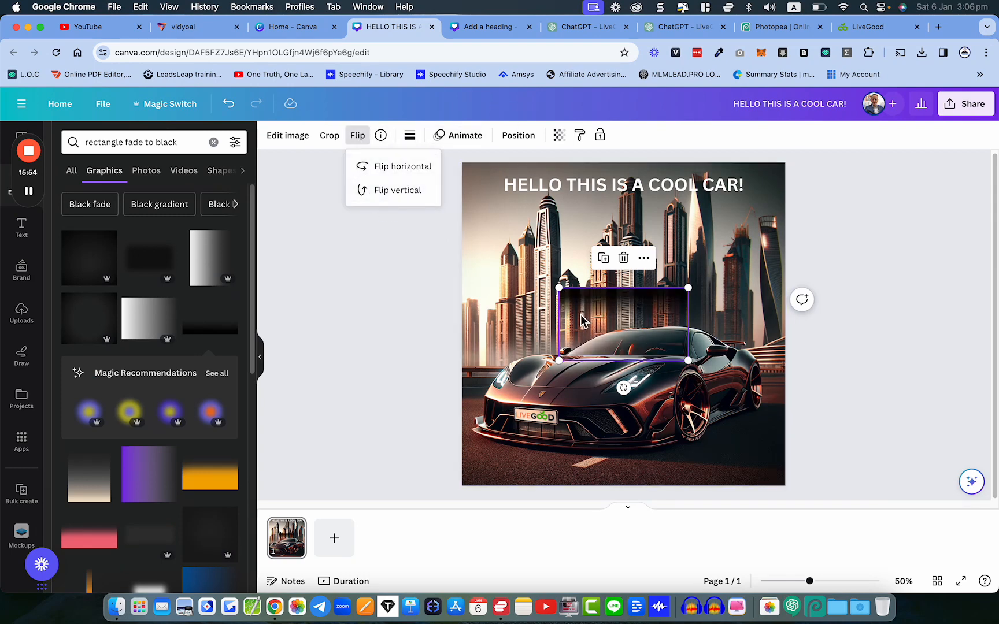
- Enlarge the black fade to the full image width and position it over the skyline, starting at the caption's lower edge
{"action": "left_click_drag", "start_coordinate": [560, 360], "coordinate": [461, 415]}
{"action": "left_click_drag", "start_coordinate": [689, 417], "coordinate": [778, 466]}
{"action": "left_click_drag", "start_coordinate": [789, 473], "coordinate": [790, 473]}
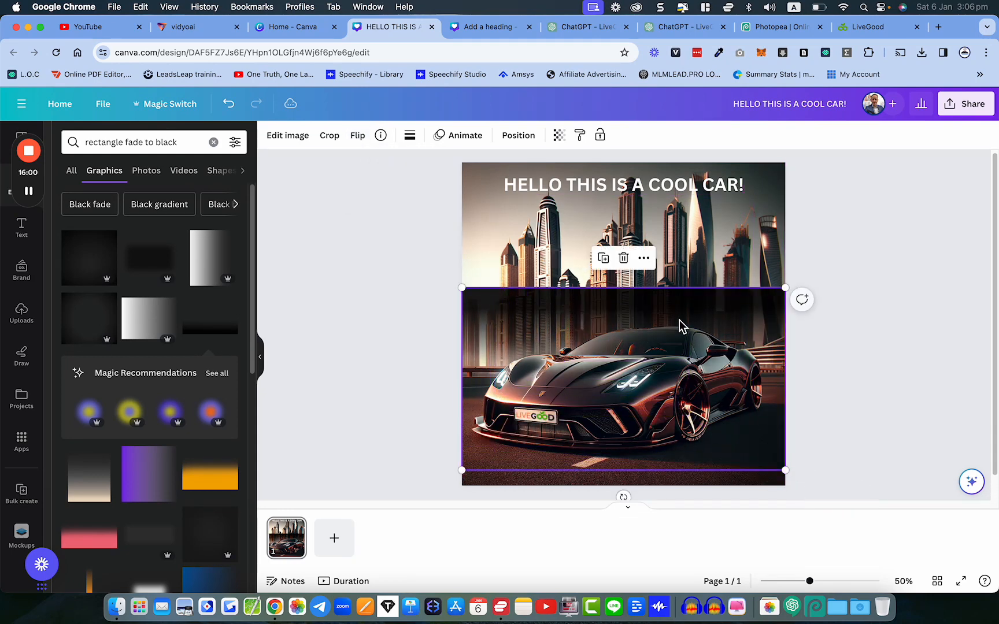
{"action": "left_click_drag", "start_coordinate": [670, 314], "coordinate": [669, 188]}
{"action": "left_click", "coordinate": [659, 194]}
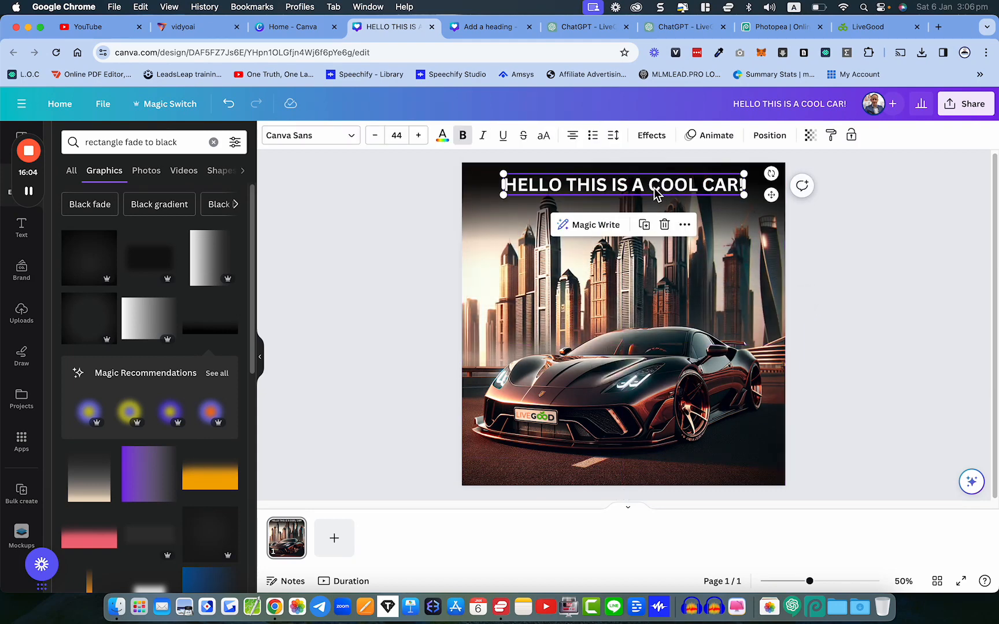
{"action": "left_click", "coordinate": [907, 292]}
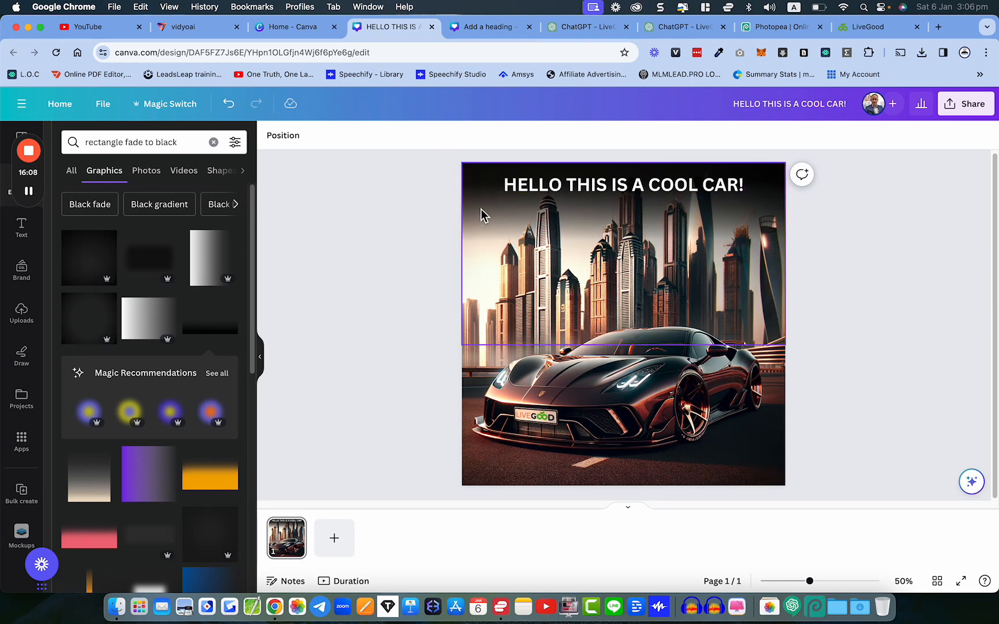
{"action": "left_click_drag", "start_coordinate": [484, 205], "coordinate": [484, 228]}
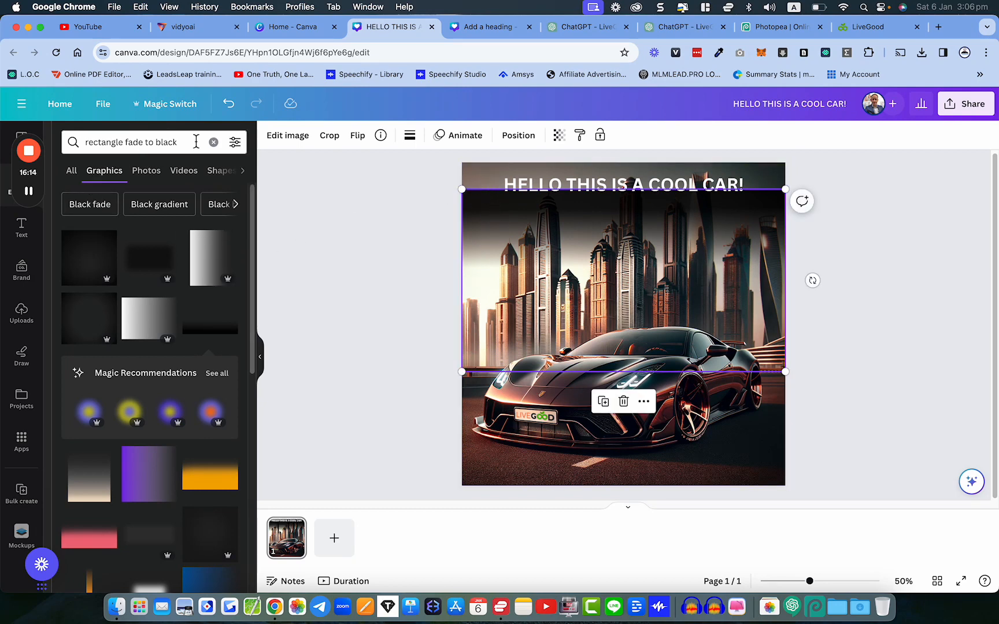
- Search all element categories for "shape" and add a plain square to the car image
{"action": "left_click_drag", "start_coordinate": [195, 143], "coordinate": [74, 142]}
{"action": "key", "text": "BackSpace"}
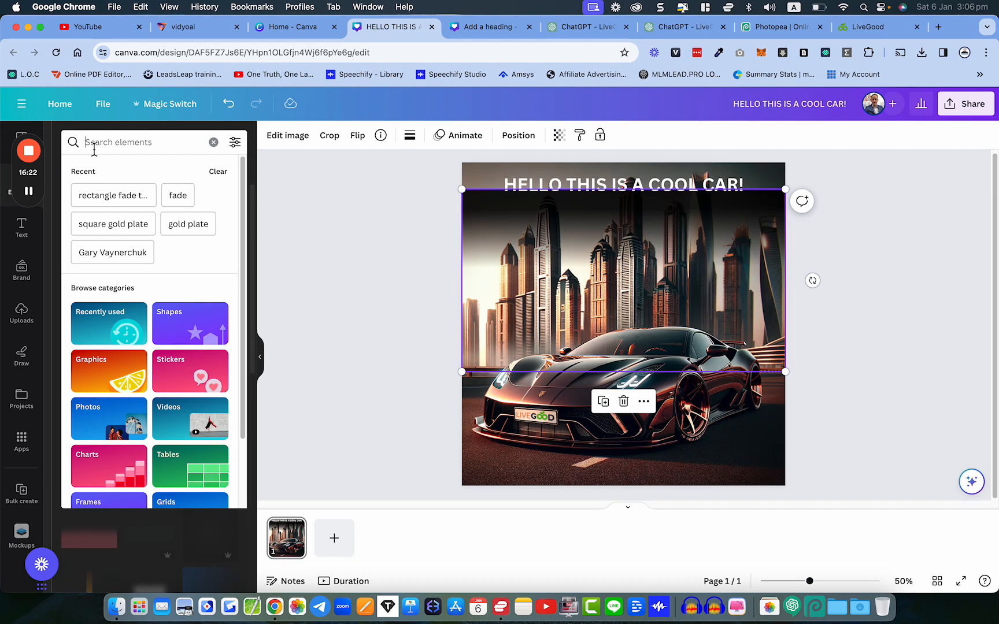
{"action": "type", "text": "shapes"}
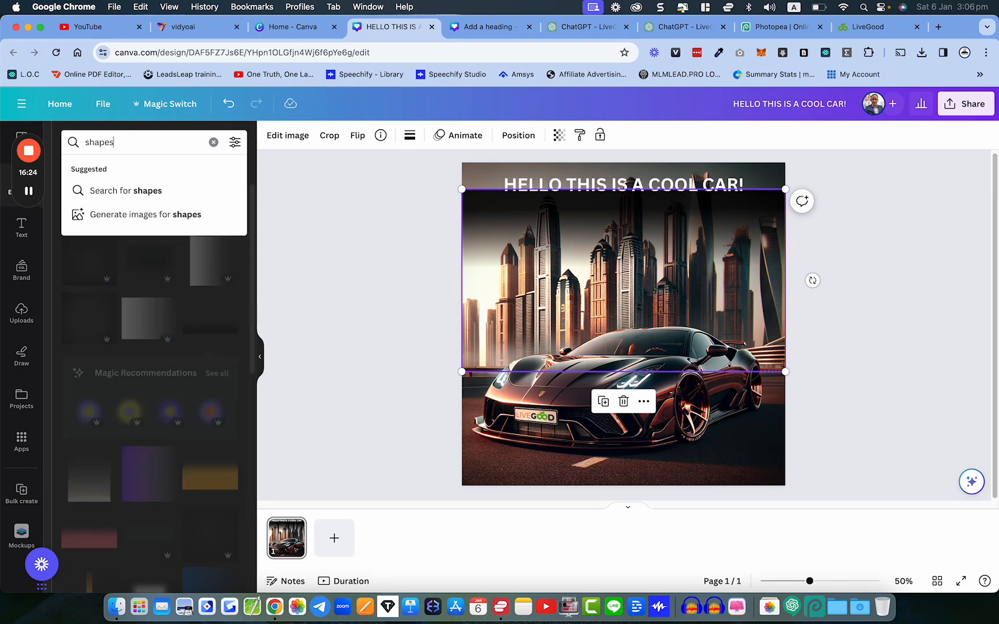
{"action": "key", "text": "Return"}
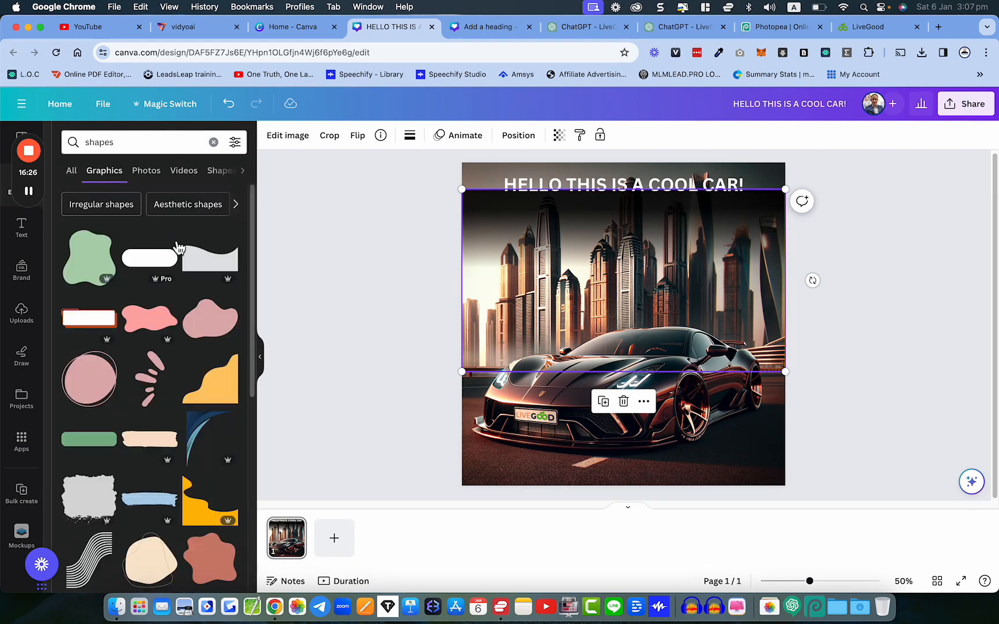
{"action": "left_click", "coordinate": [136, 140]}
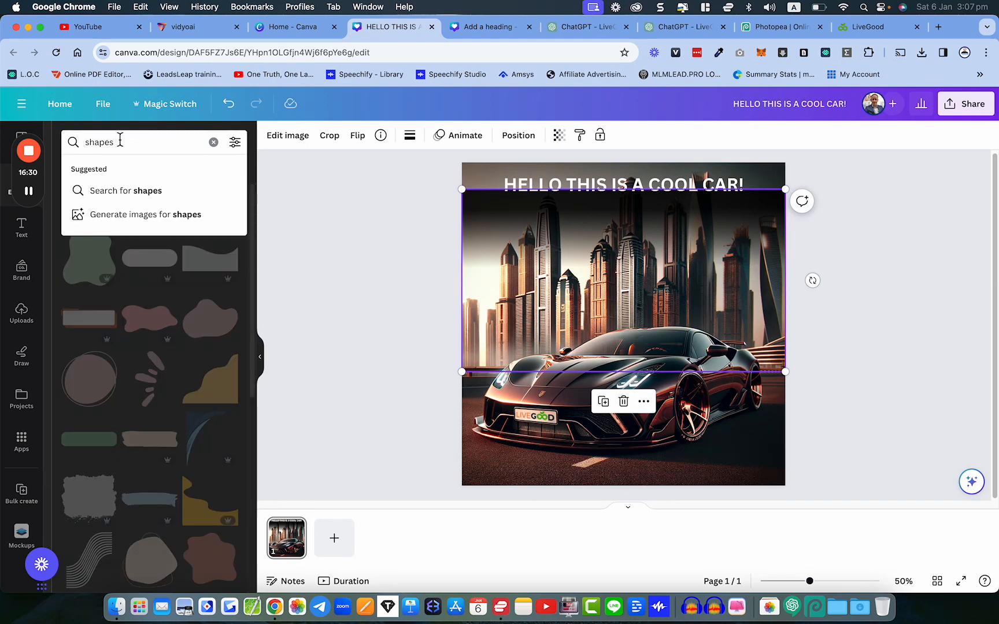
{"action": "key", "text": "BackSpace"}
{"action": "key", "text": "Return"}
{"action": "left_click", "coordinate": [77, 174]}
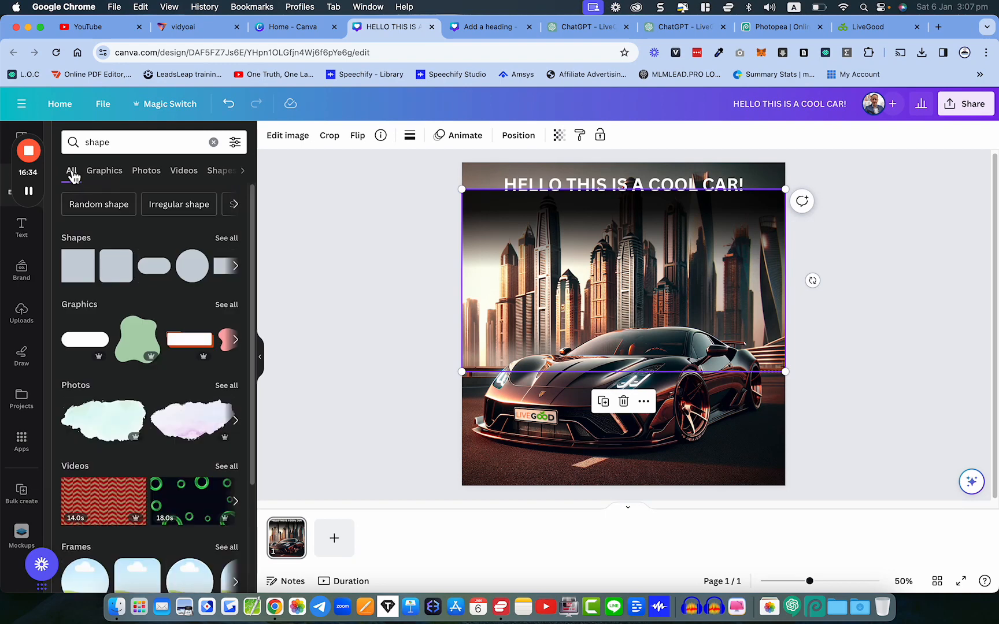
{"action": "left_click", "coordinate": [78, 267]}
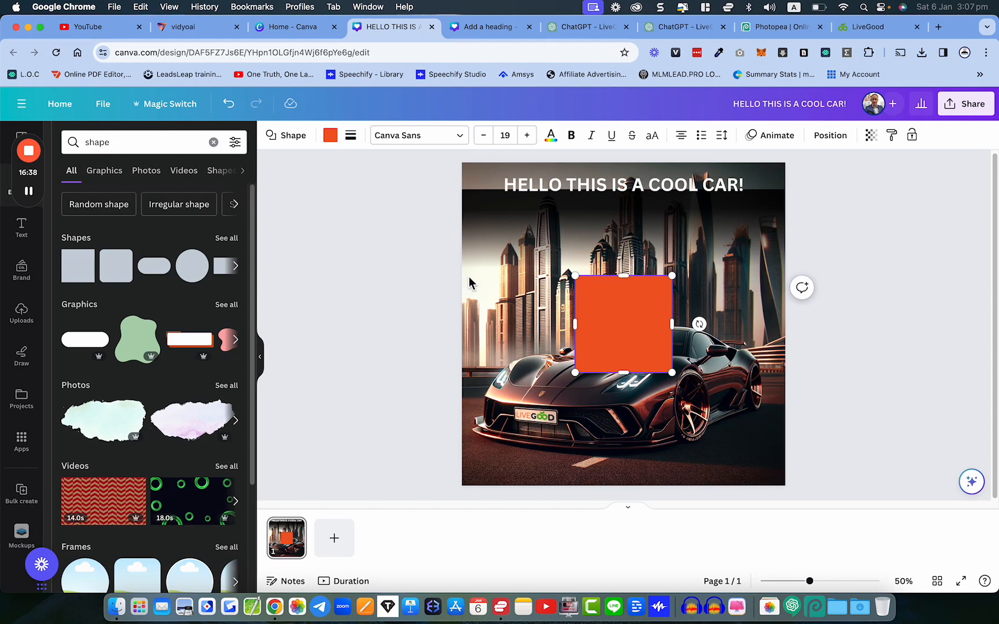
- Move the square to the image's upper-left corner and resize it into a full-width bar, 1,080 wide and about 89 high
{"action": "left_click_drag", "start_coordinate": [595, 310], "coordinate": [482, 192]}
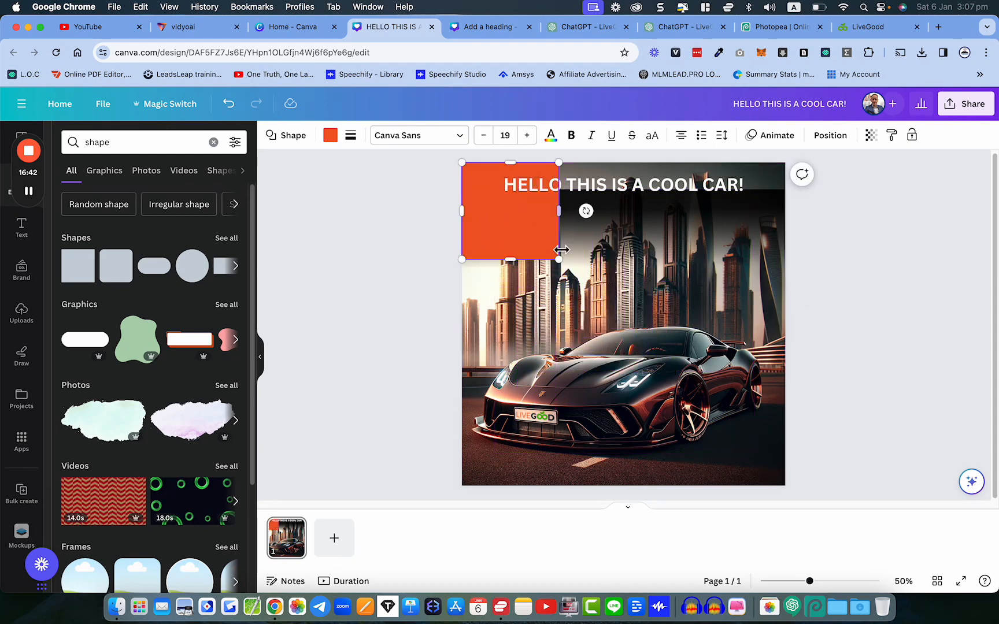
{"action": "left_click_drag", "start_coordinate": [554, 211], "coordinate": [786, 210]}
{"action": "left_click_drag", "start_coordinate": [627, 261], "coordinate": [627, 194]}
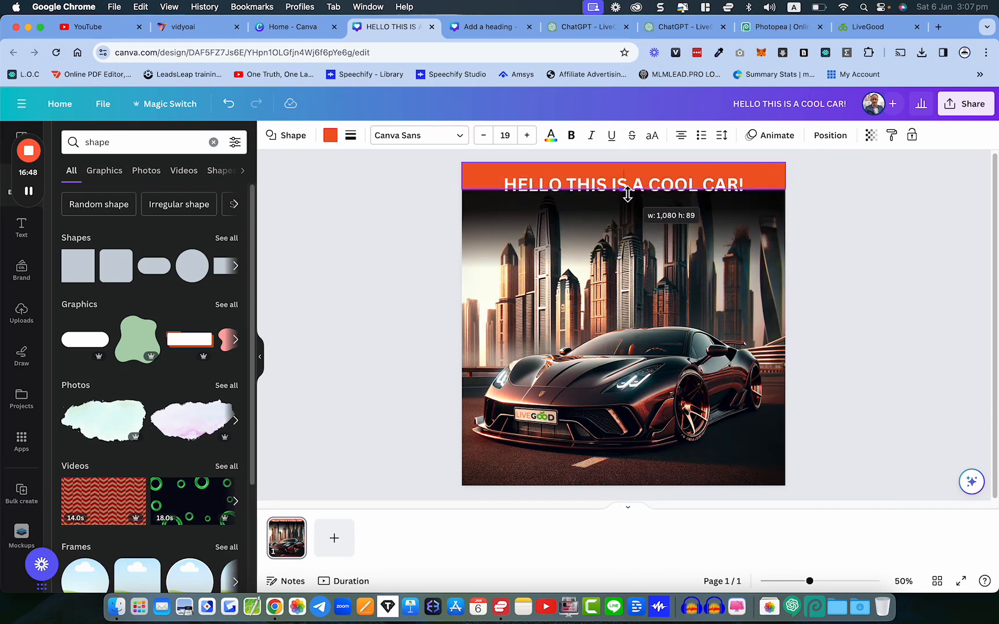
- Fill the bar behind the caption with black and nudge the fade graphic against its lower edge
{"action": "left_click", "coordinate": [330, 137]}
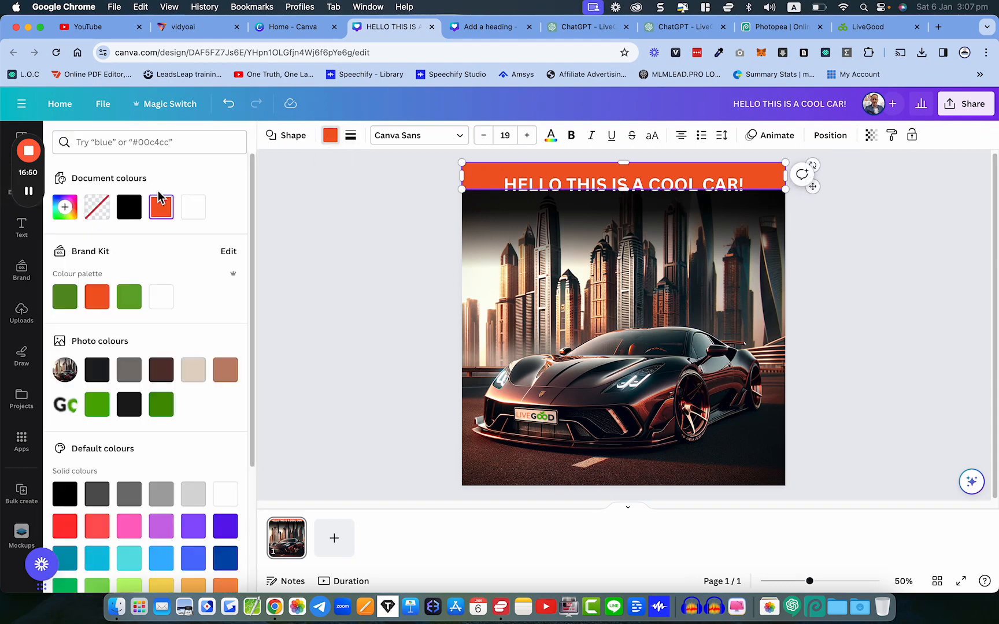
{"action": "left_click", "coordinate": [128, 207]}
{"action": "left_click", "coordinate": [312, 252]}
{"action": "left_click", "coordinate": [408, 242]}
{"action": "left_click", "coordinate": [486, 208]}
{"action": "left_click_drag", "start_coordinate": [486, 204], "coordinate": [486, 205]}
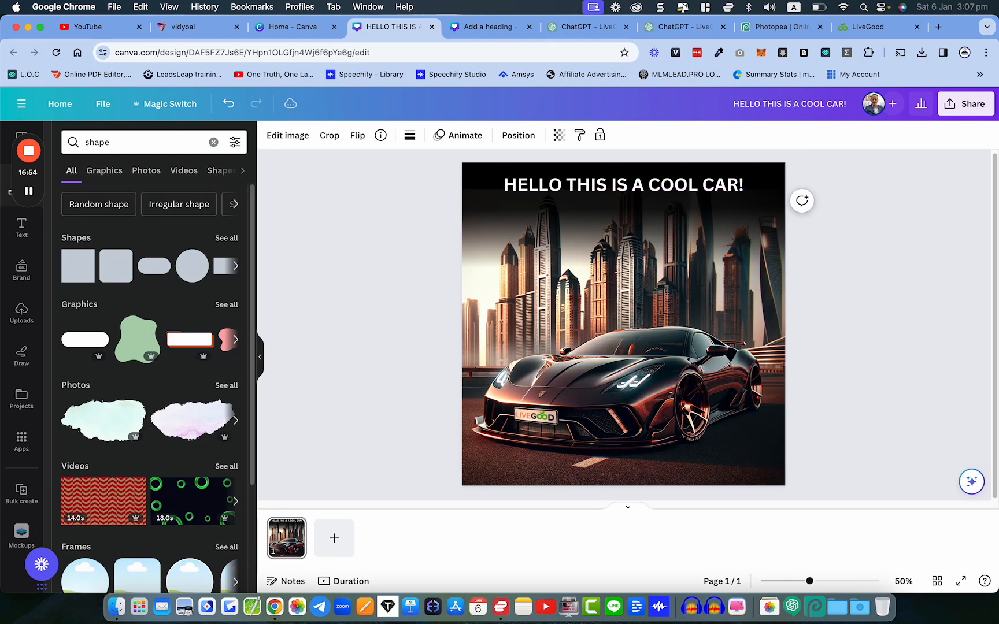
{"action": "left_click", "coordinate": [388, 182]}
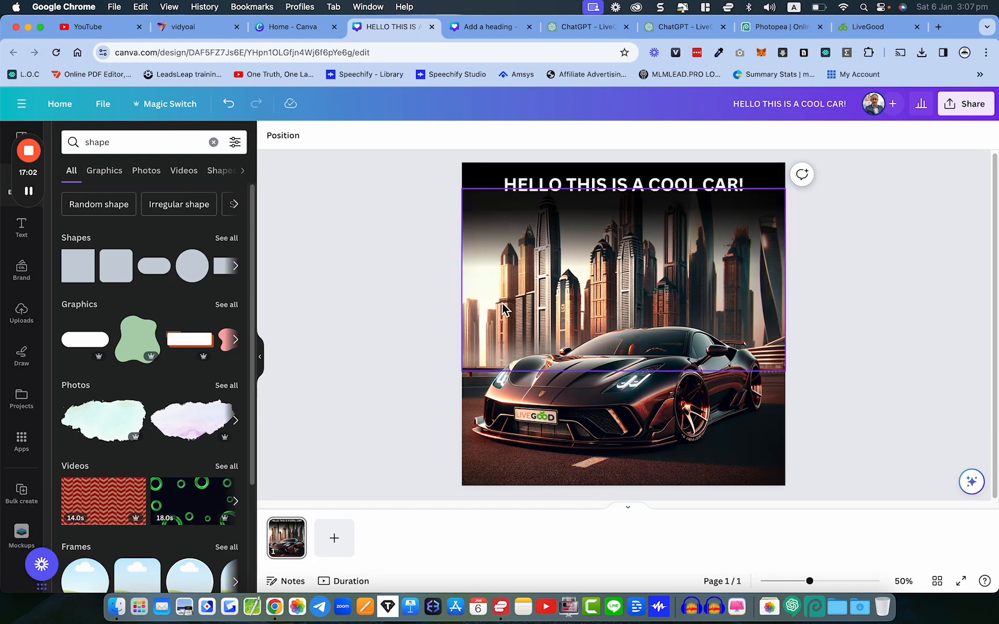
- Search the elements for "black fade"
{"action": "double_click", "coordinate": [100, 151]}
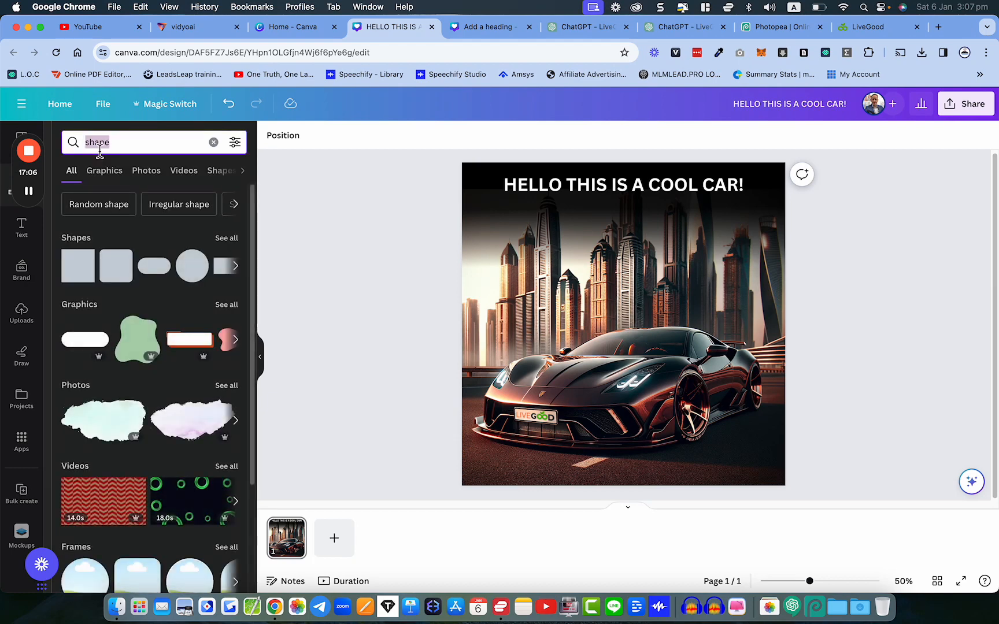
{"action": "type", "text": "black"}
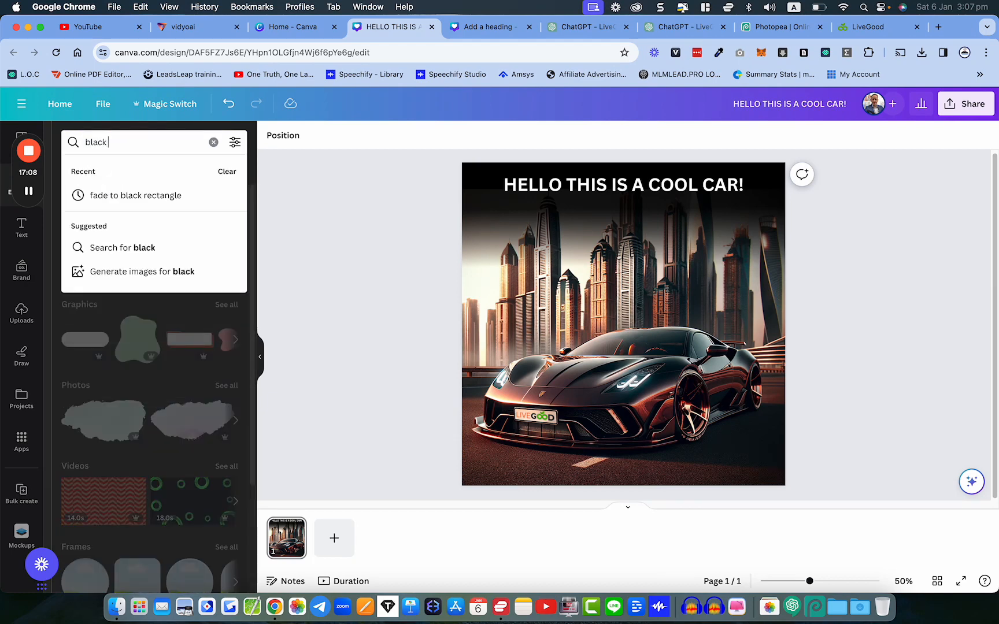
{"action": "type", "text": " fade"}
{"action": "key", "text": "Return"}
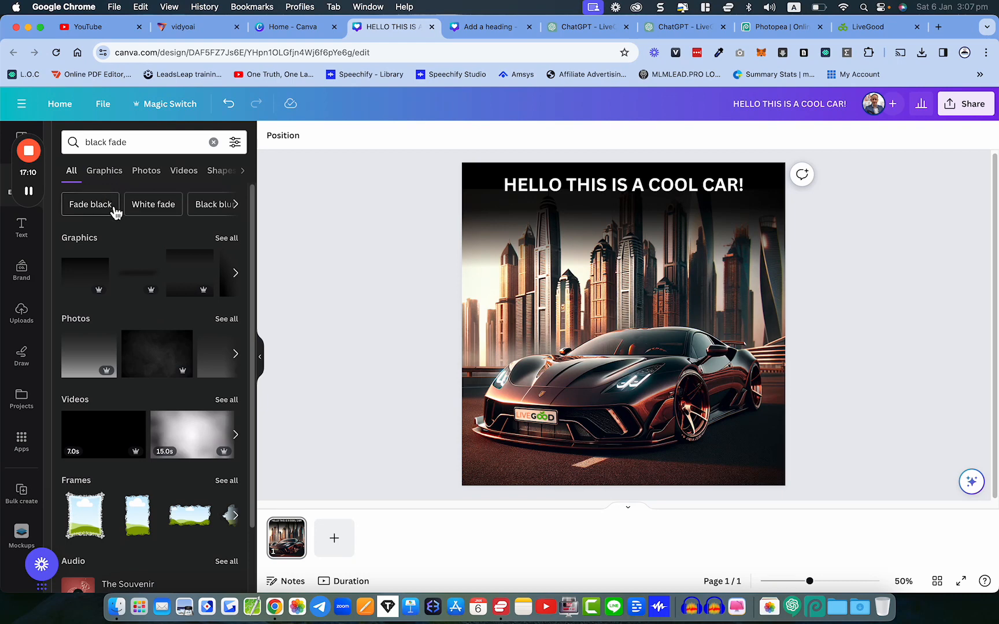
- Try a black fade graphic from the full set of graphics results over the car image, and delete it
{"action": "left_click", "coordinate": [227, 239]}
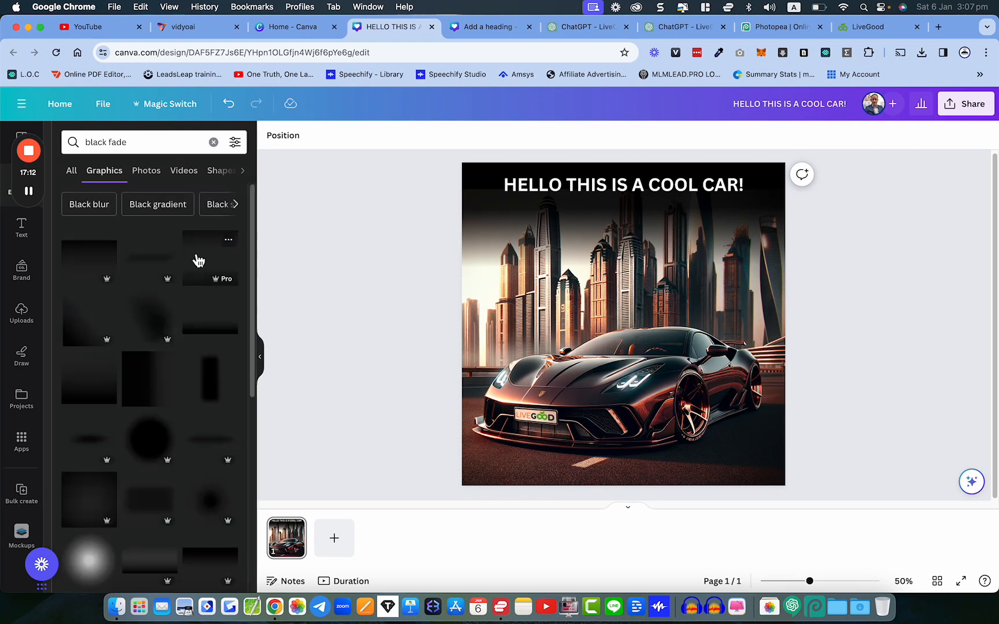
{"action": "left_click", "coordinate": [209, 257]}
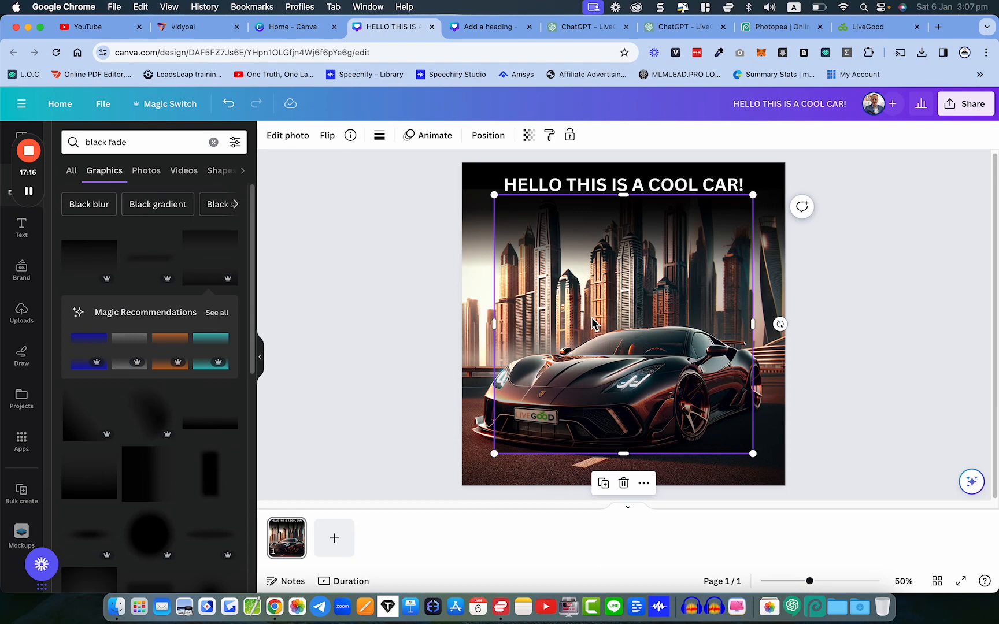
{"action": "mouse_move", "coordinate": [494, 456]}
{"action": "left_mouse_down"}
{"action": "mouse_move", "coordinate": [461, 485]}
{"action": "mouse_move", "coordinate": [505, 459]}
{"action": "left_mouse_up"}
{"action": "key", "text": "BackSpace"}
- Try a diagonal black fade graphic in the car image's lower-left corner, and delete it
{"action": "scroll", "coordinate": [202, 375], "scroll_direction": "down", "scroll_amount": 3}
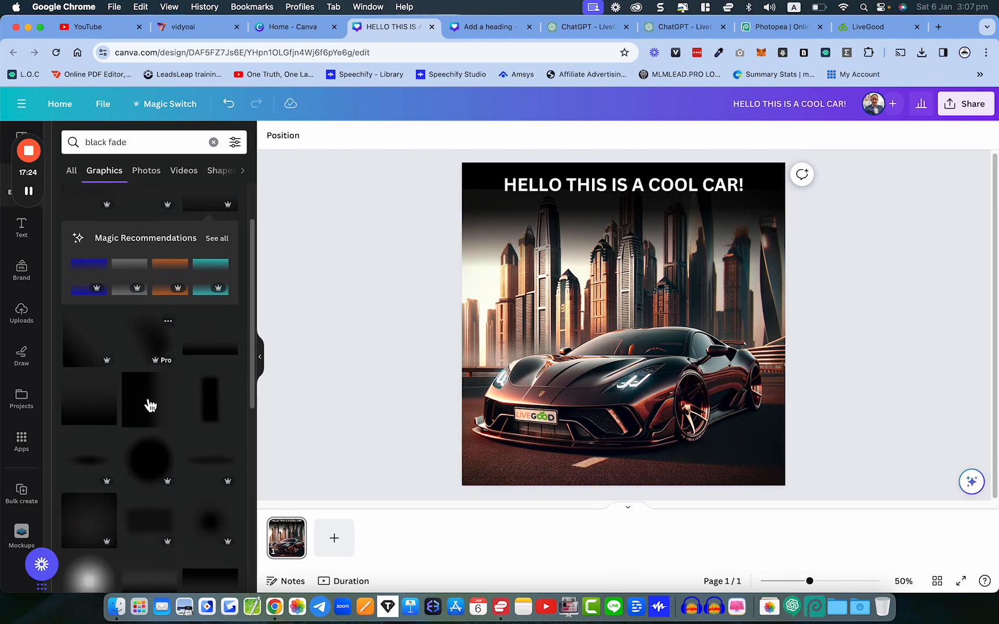
{"action": "scroll", "coordinate": [149, 484], "scroll_direction": "down", "scroll_amount": 2}
{"action": "scroll", "coordinate": [151, 488], "scroll_direction": "down", "scroll_amount": 2}
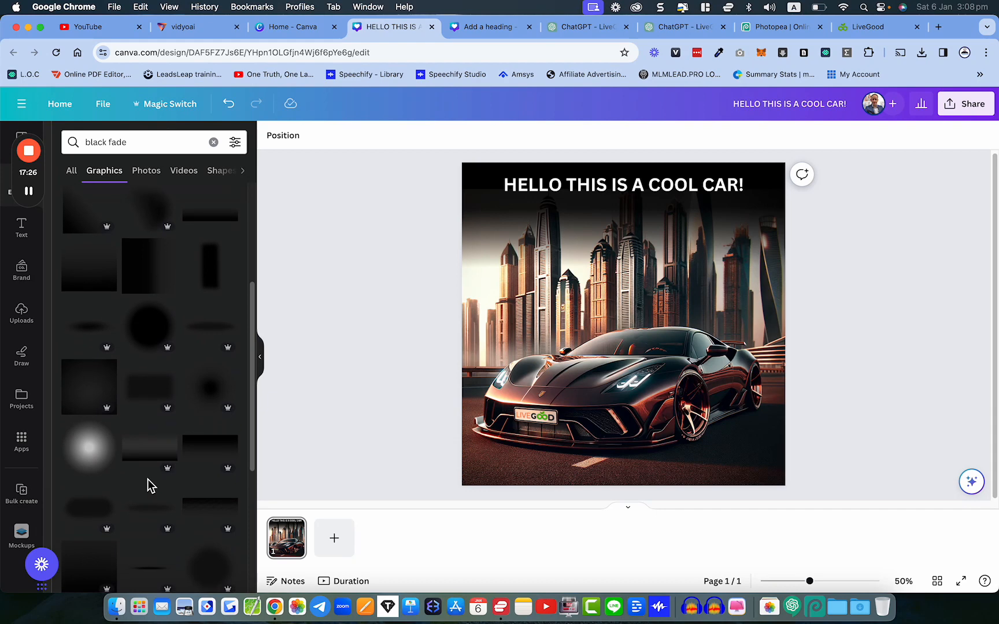
{"action": "scroll", "coordinate": [147, 481], "scroll_direction": "down", "scroll_amount": 3}
{"action": "scroll", "coordinate": [148, 484], "scroll_direction": "up", "scroll_amount": 10}
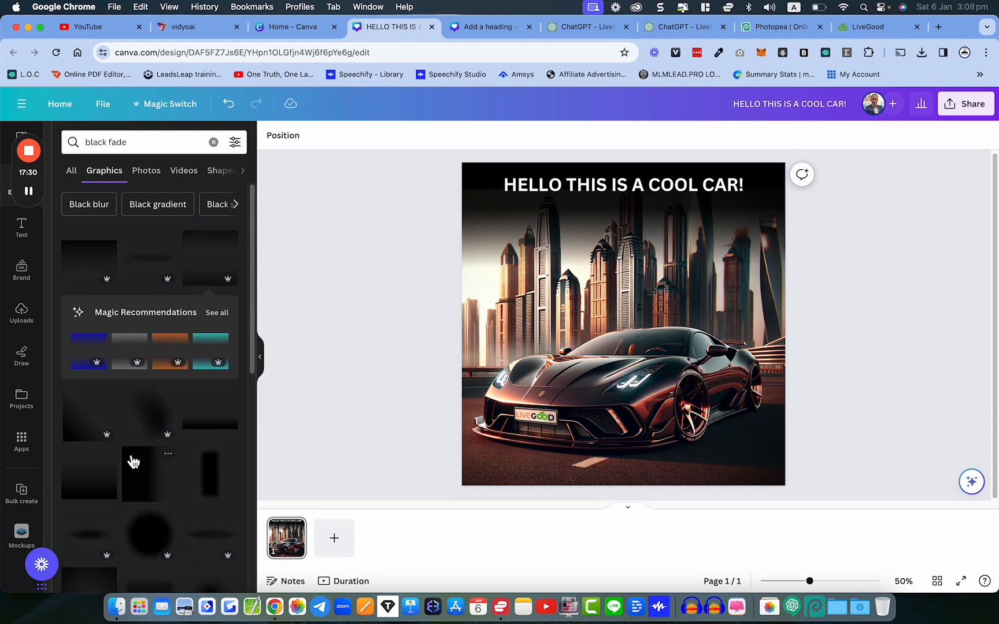
{"action": "left_click", "coordinate": [75, 421]}
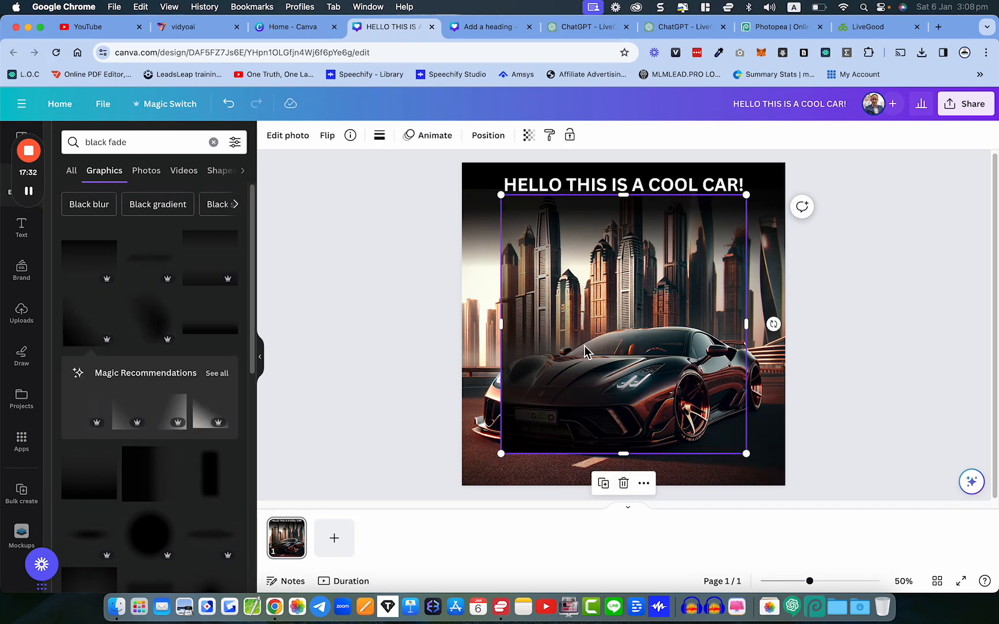
{"action": "left_click_drag", "start_coordinate": [545, 421], "coordinate": [506, 454]}
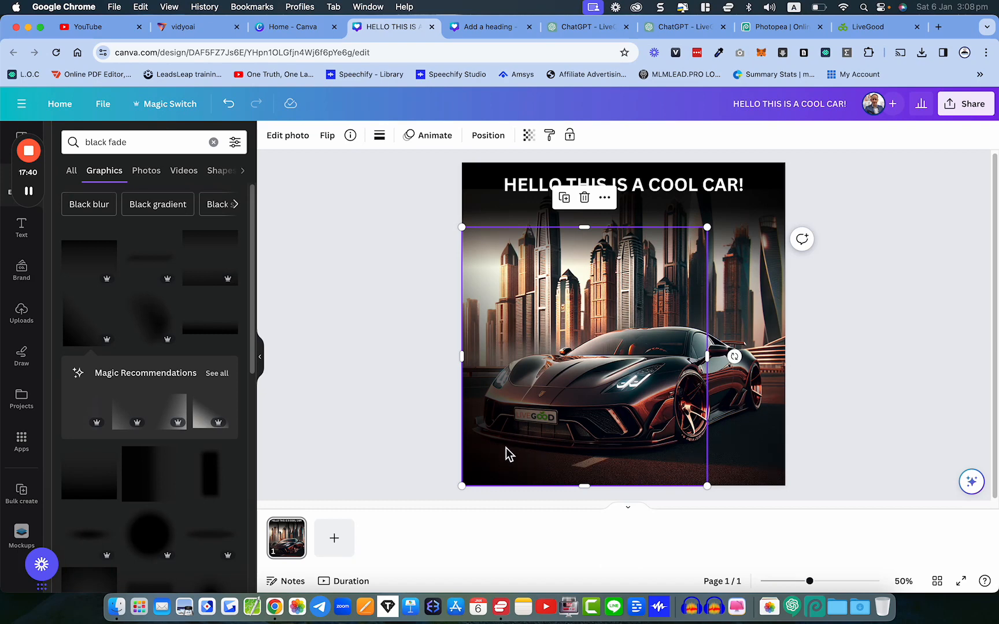
{"action": "key", "text": "Delete"}
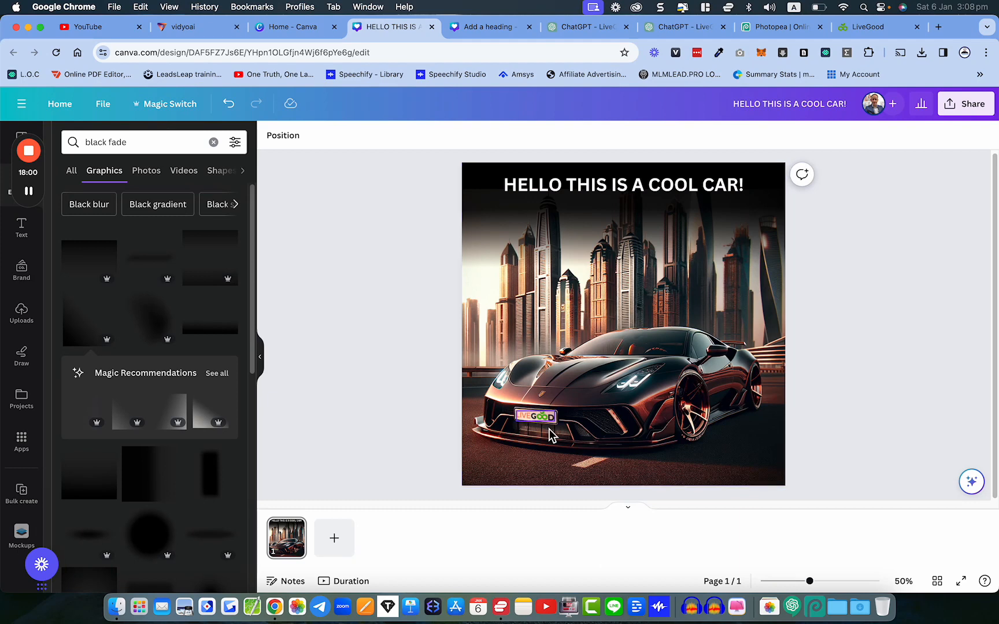
- Review the number plate edit in Photopea and the trophy design in Canva, and return to the car design
{"action": "left_click", "coordinate": [782, 27]}
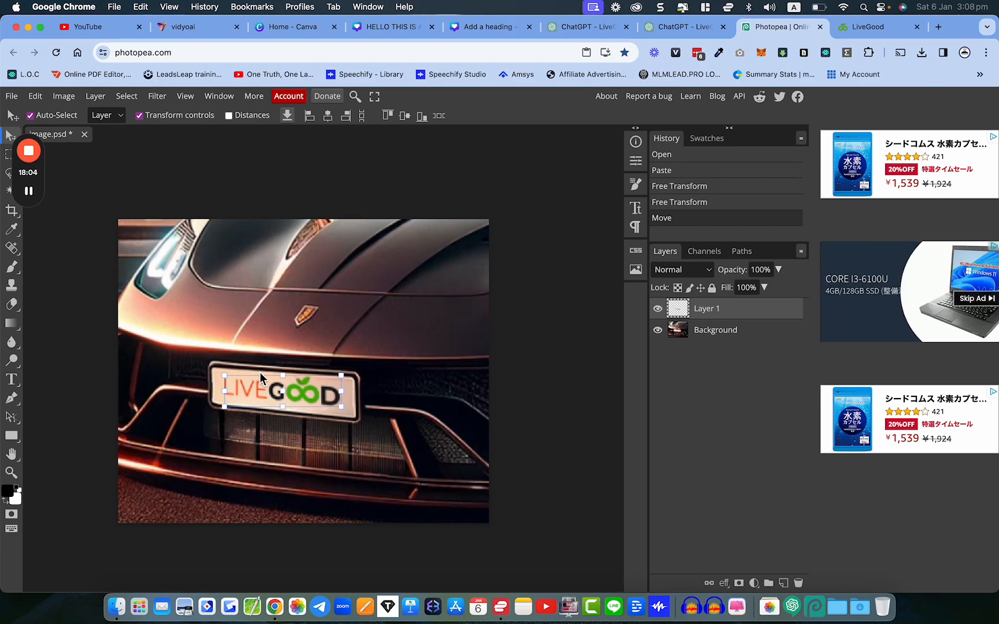
{"action": "left_click", "coordinate": [669, 32]}
{"action": "left_click", "coordinate": [596, 30]}
{"action": "left_click", "coordinate": [490, 29]}
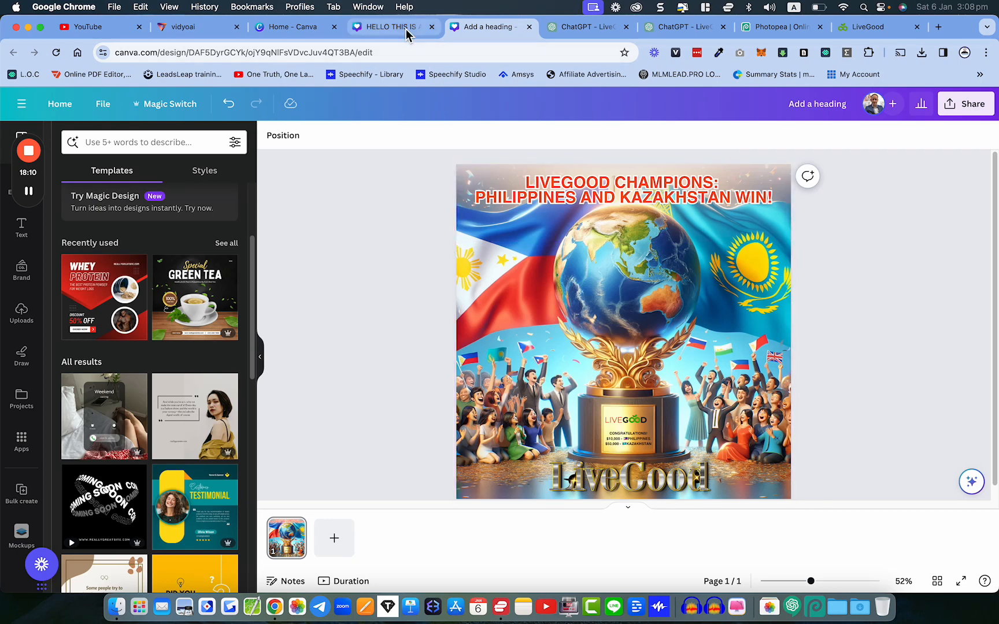
{"action": "left_click", "coordinate": [406, 28]}
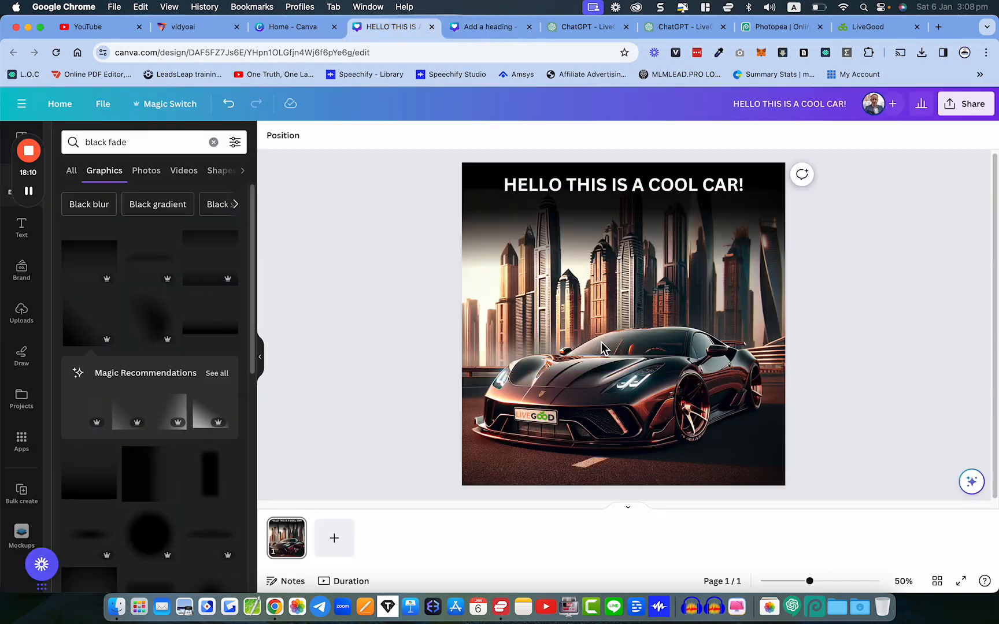
- Try DejaVu Serif, Hagrid Text and Helvetica World as the font of the car image's caption
{"action": "left_click", "coordinate": [582, 184]}
{"action": "triple_click", "coordinate": [582, 184]}
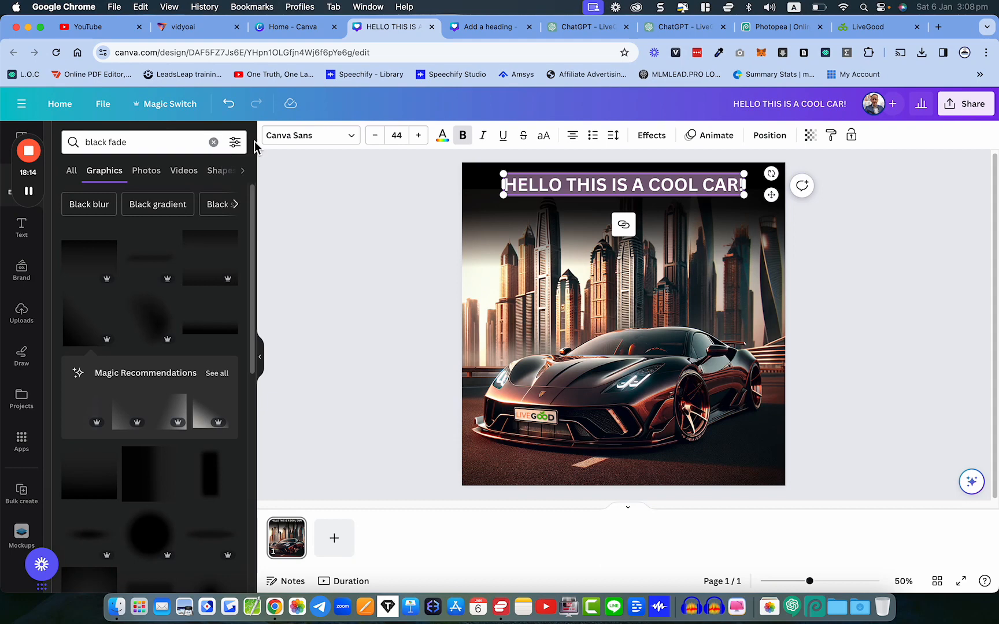
{"action": "left_click", "coordinate": [306, 138]}
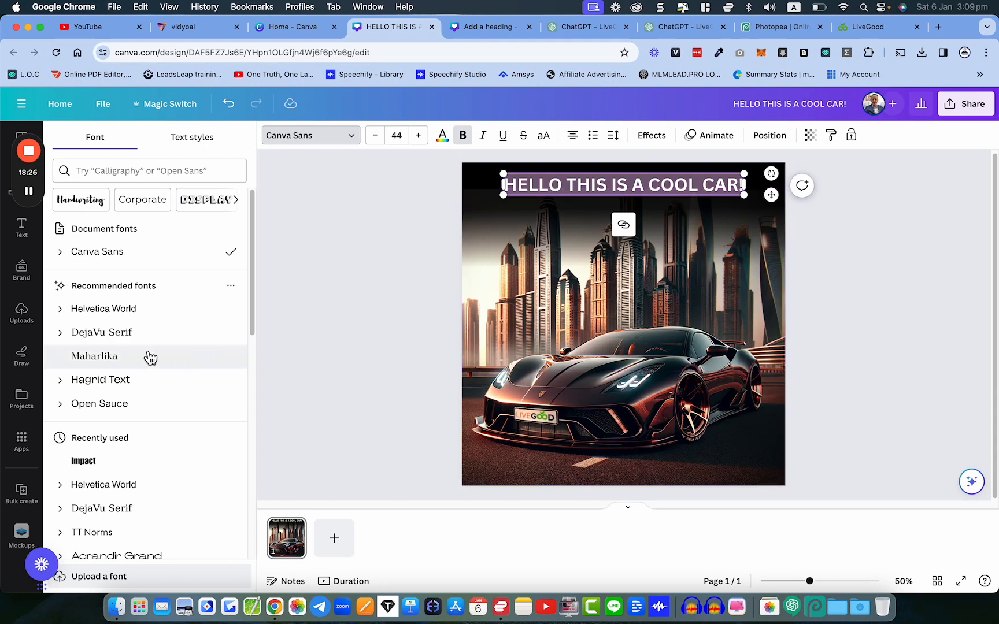
{"action": "left_click", "coordinate": [108, 342]}
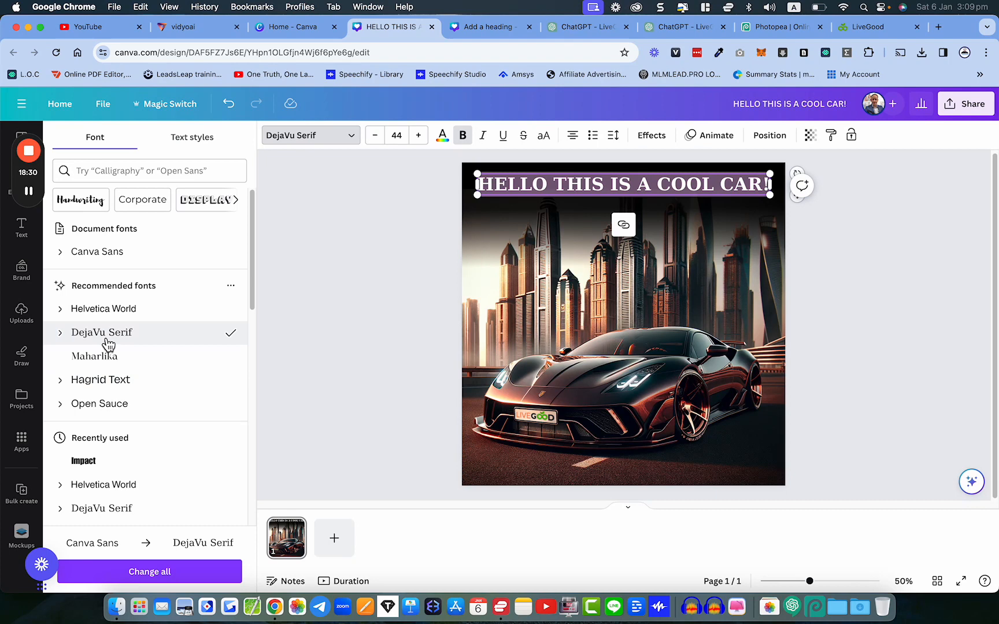
{"action": "left_click", "coordinate": [104, 382]}
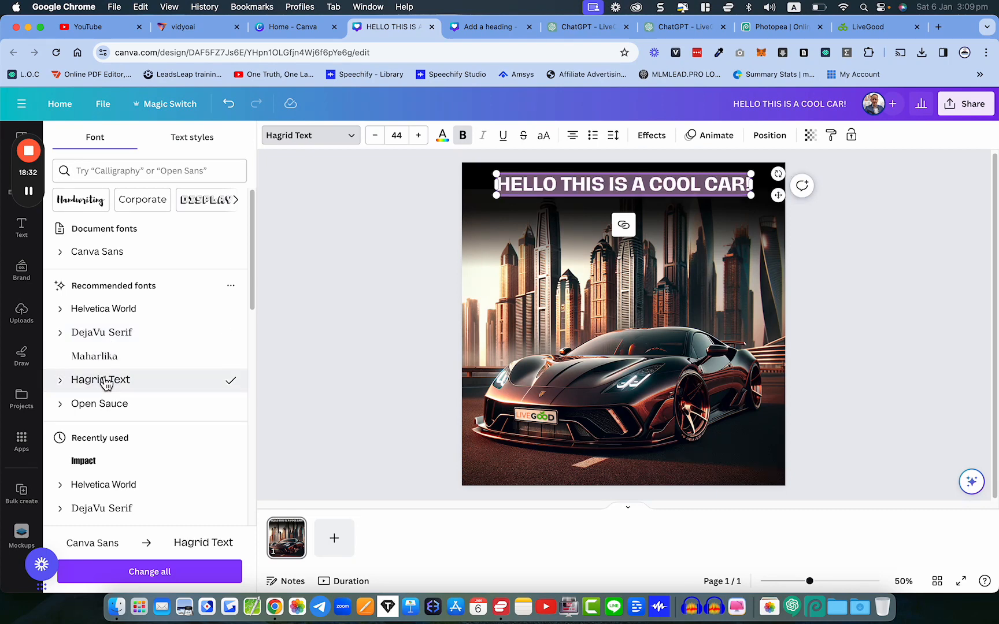
{"action": "left_click", "coordinate": [104, 316]}
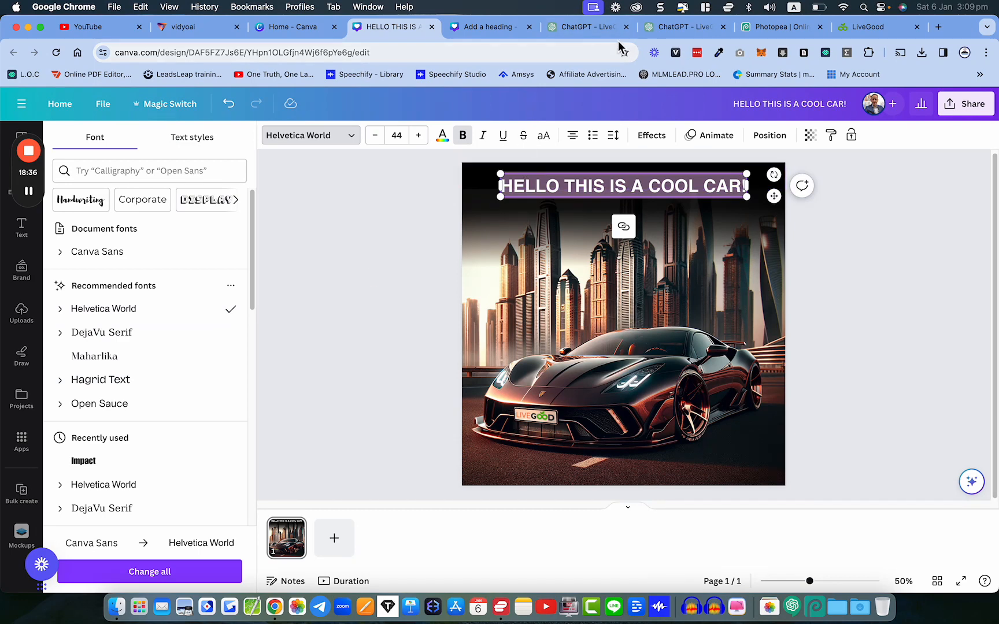
- Switch to ChatGPT, close the enlarged car image and open the conversation about the car with the LiveGood licence plate
{"action": "left_click", "coordinate": [576, 28]}
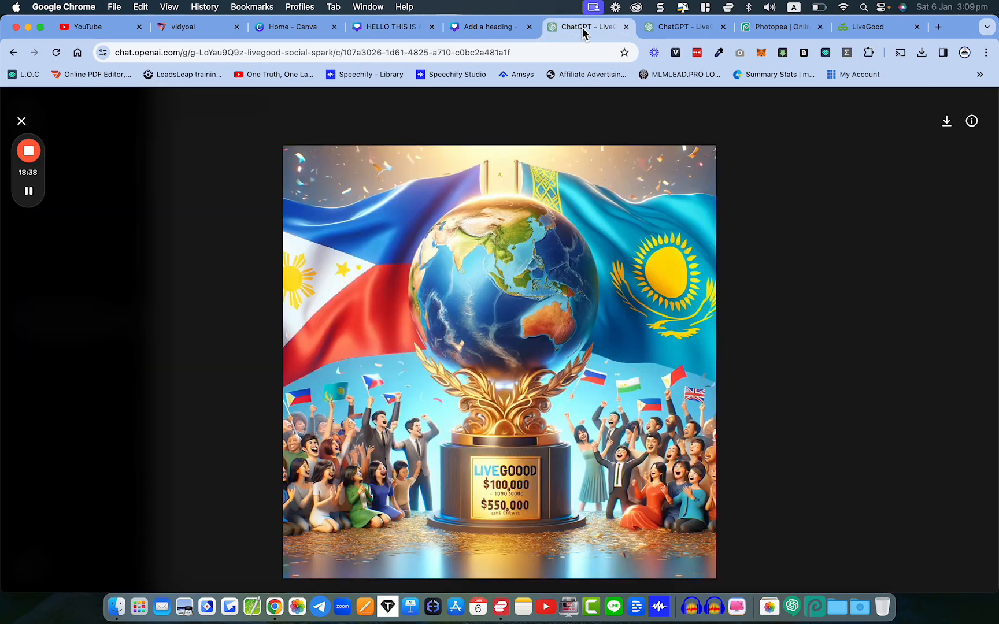
{"action": "left_click", "coordinate": [679, 26]}
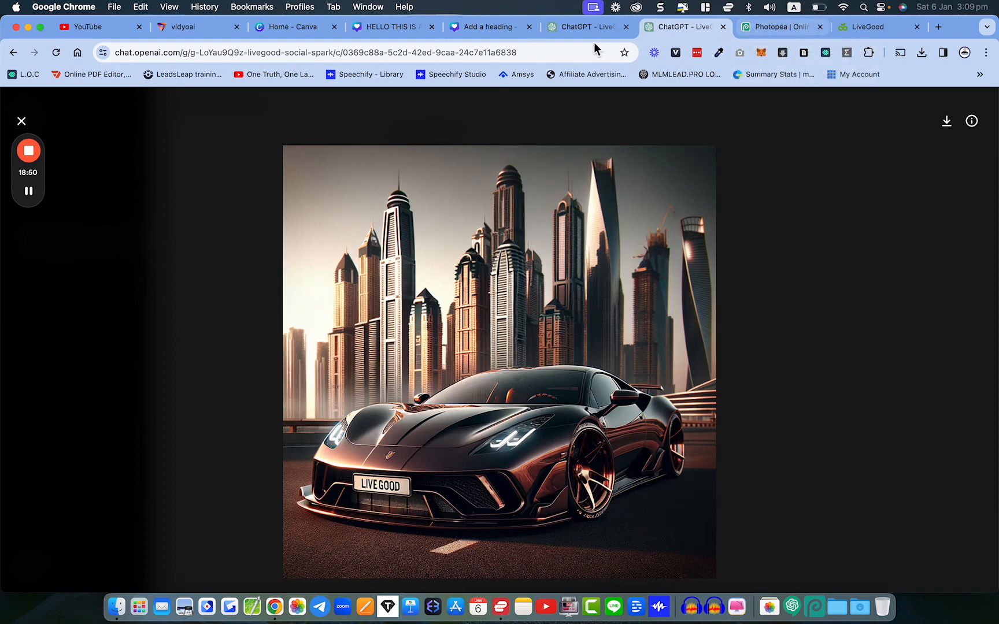
{"action": "left_click", "coordinate": [577, 27]}
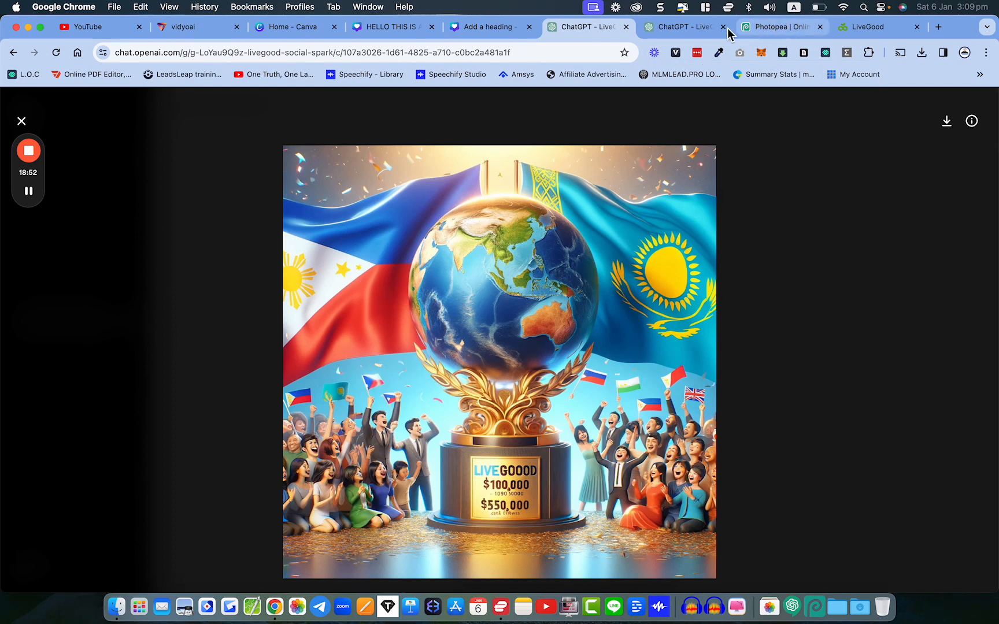
{"action": "left_click", "coordinate": [678, 34]}
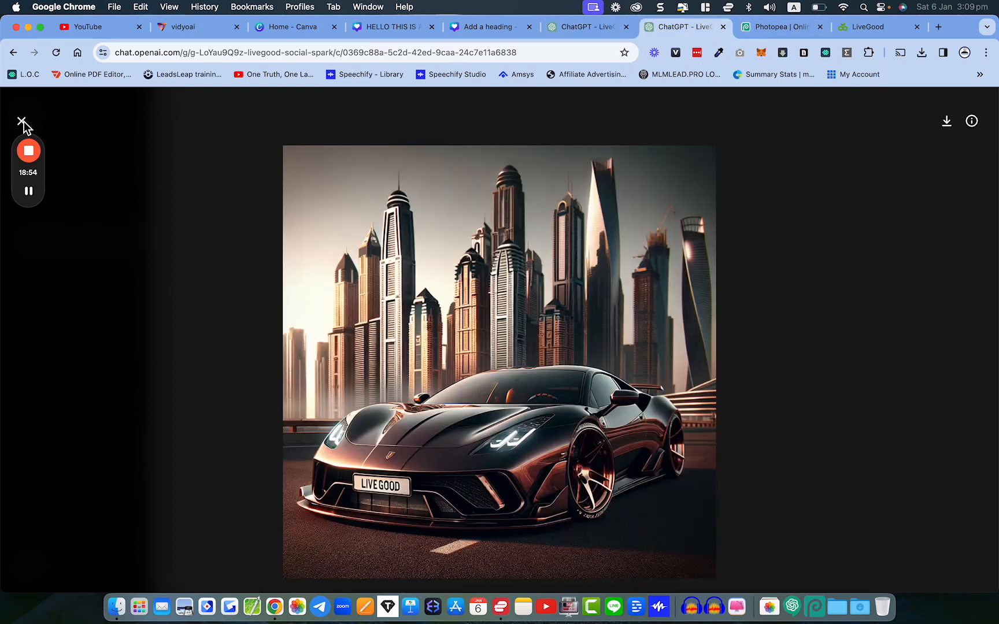
{"action": "left_click_drag", "start_coordinate": [16, 180], "coordinate": [13, 268]}
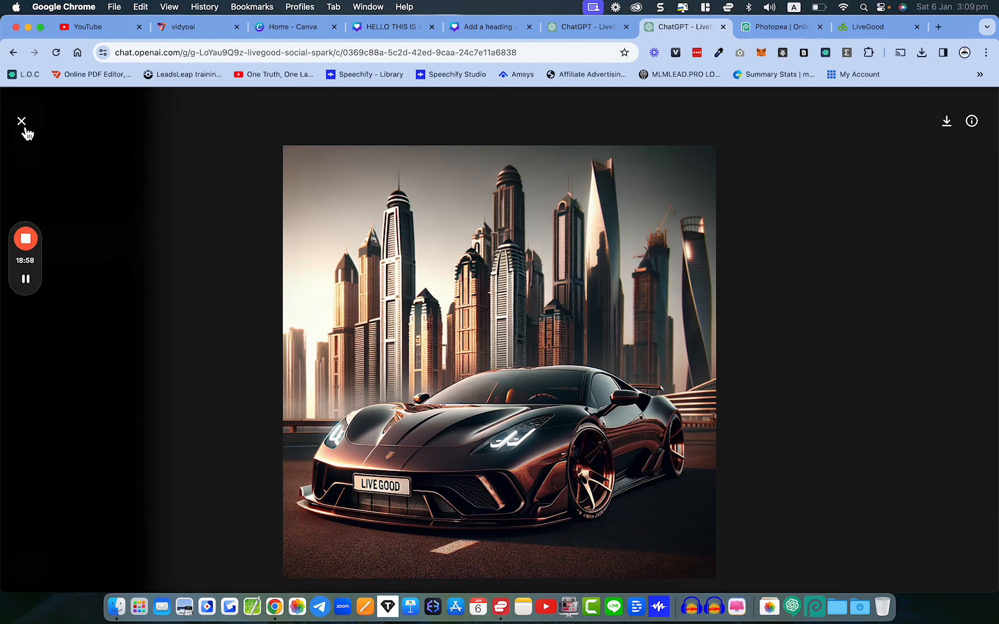
{"action": "left_click", "coordinate": [23, 124]}
{"action": "left_click", "coordinate": [26, 131]}
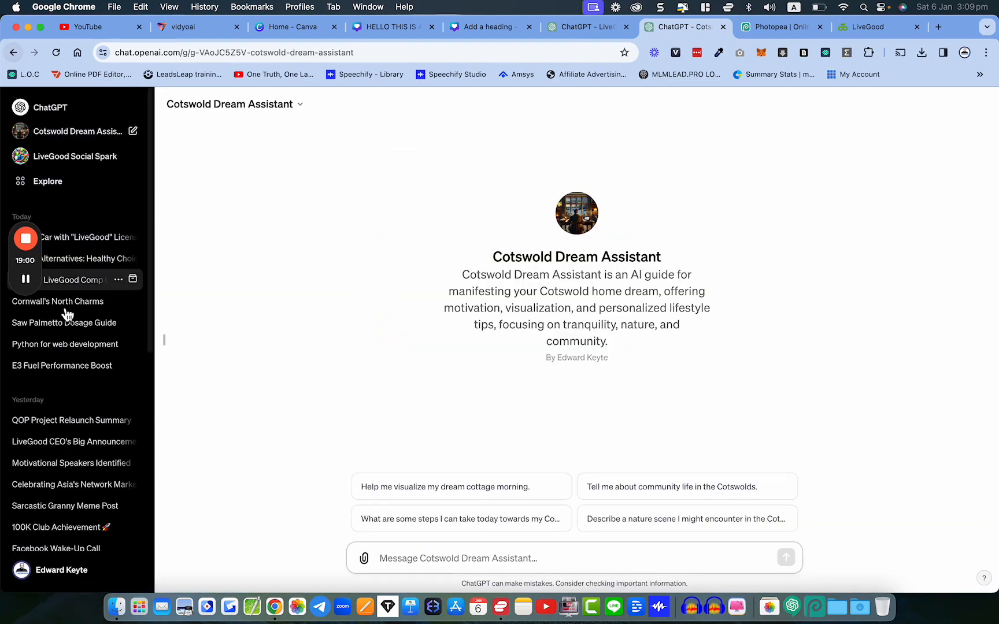
{"action": "left_click", "coordinate": [86, 245]}
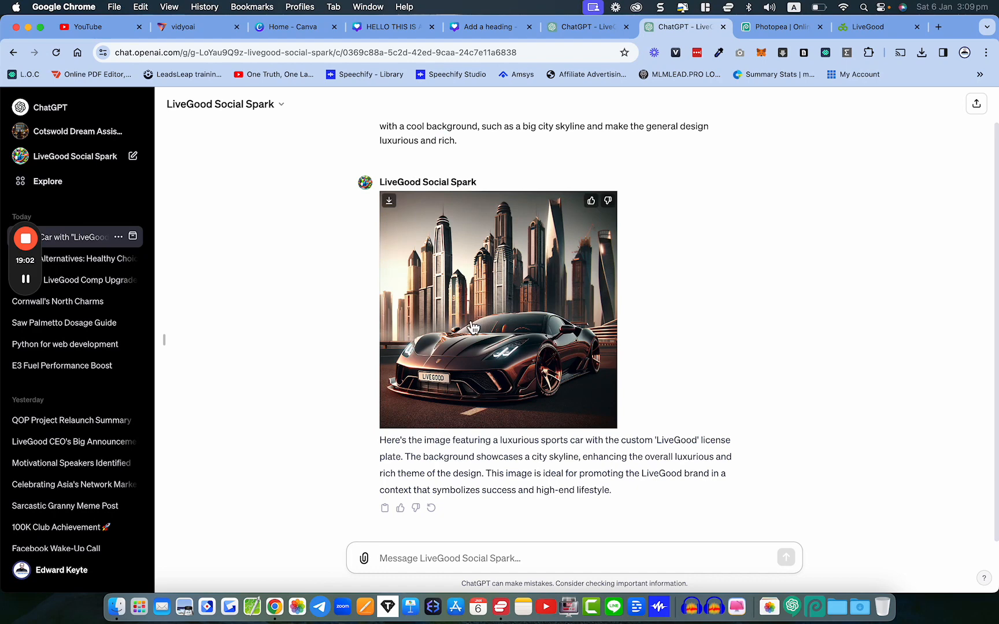
- Ask LiveGood Social Spark "What font would you recommend?", correcting the spelling of "recommend"
{"action": "type", "text": "What font would you reccomend"}
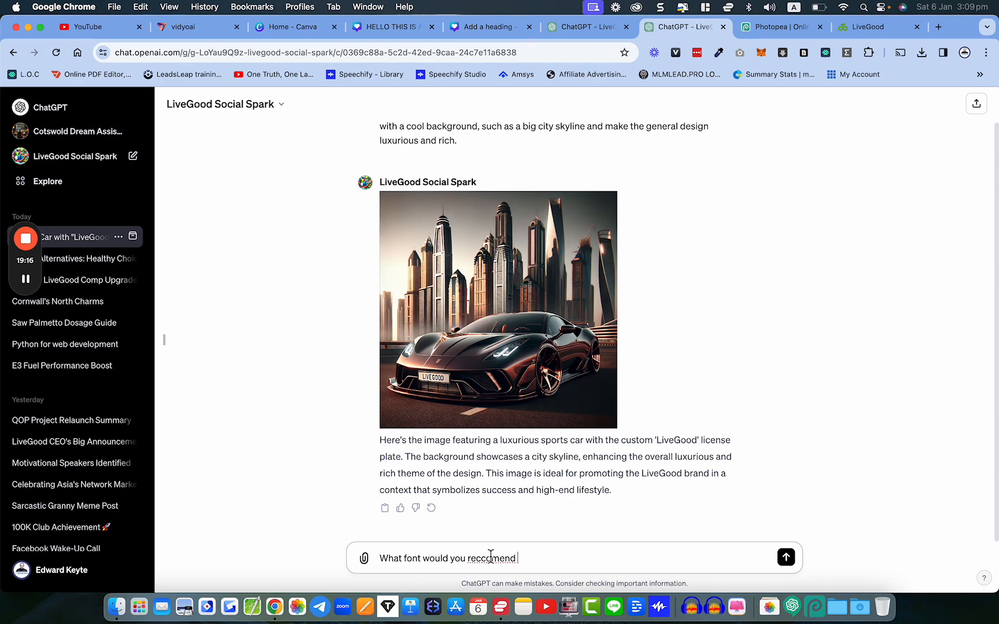
{"action": "right_click", "coordinate": [490, 556]}
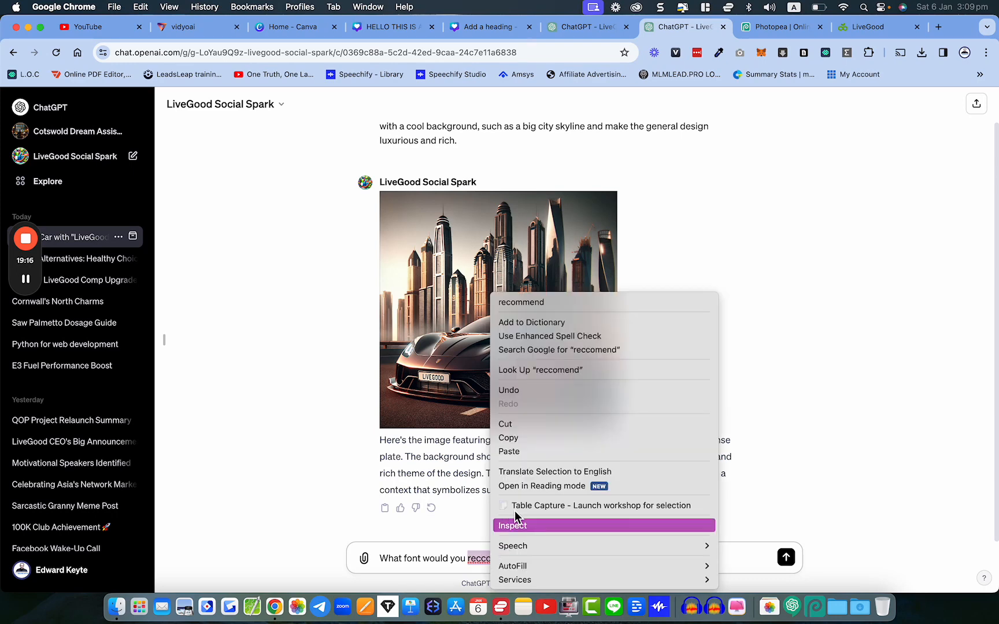
{"action": "left_click", "coordinate": [538, 302]}
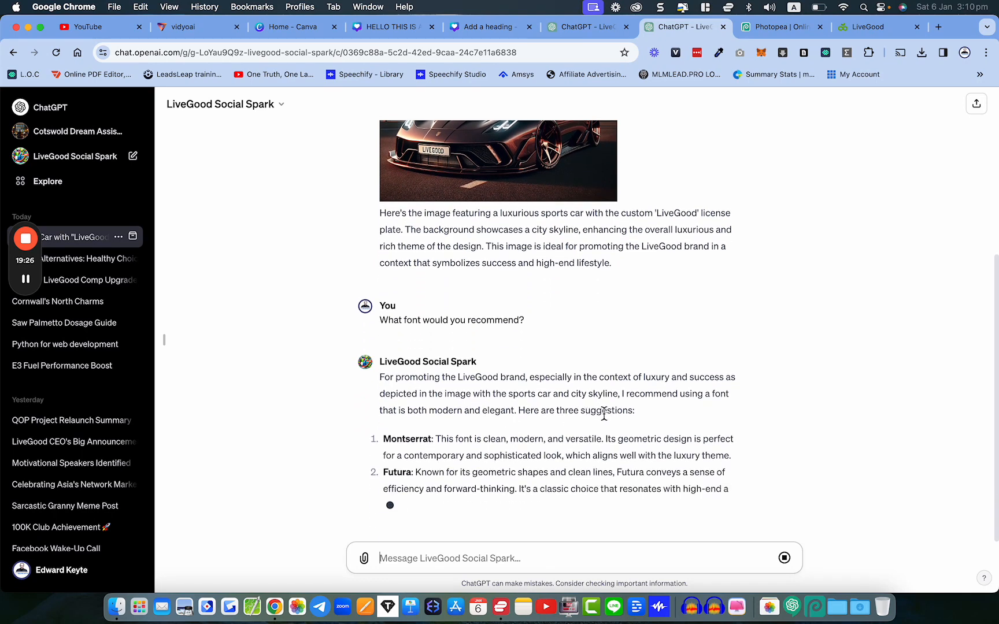
- Read through the font recommendations in the reply and copy the font name Montserrat
{"action": "scroll", "coordinate": [605, 418], "scroll_direction": "up", "scroll_amount": 2}
{"action": "scroll", "coordinate": [313, 281], "scroll_direction": "up", "scroll_amount": 3}
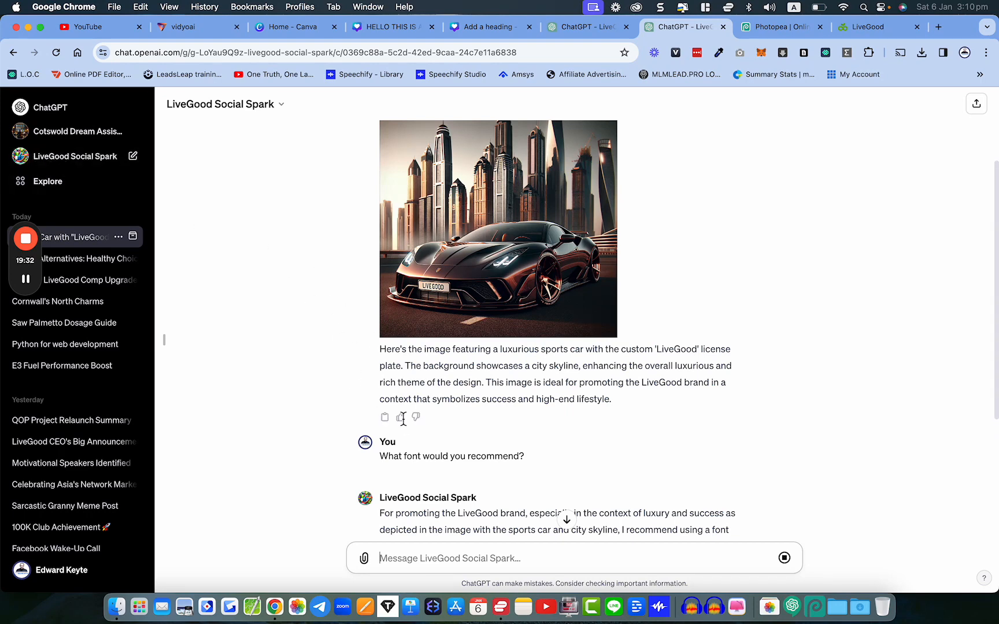
{"action": "scroll", "coordinate": [407, 426], "scroll_direction": "down", "scroll_amount": 1}
{"action": "scroll", "coordinate": [407, 426], "scroll_direction": "down", "scroll_amount": 5}
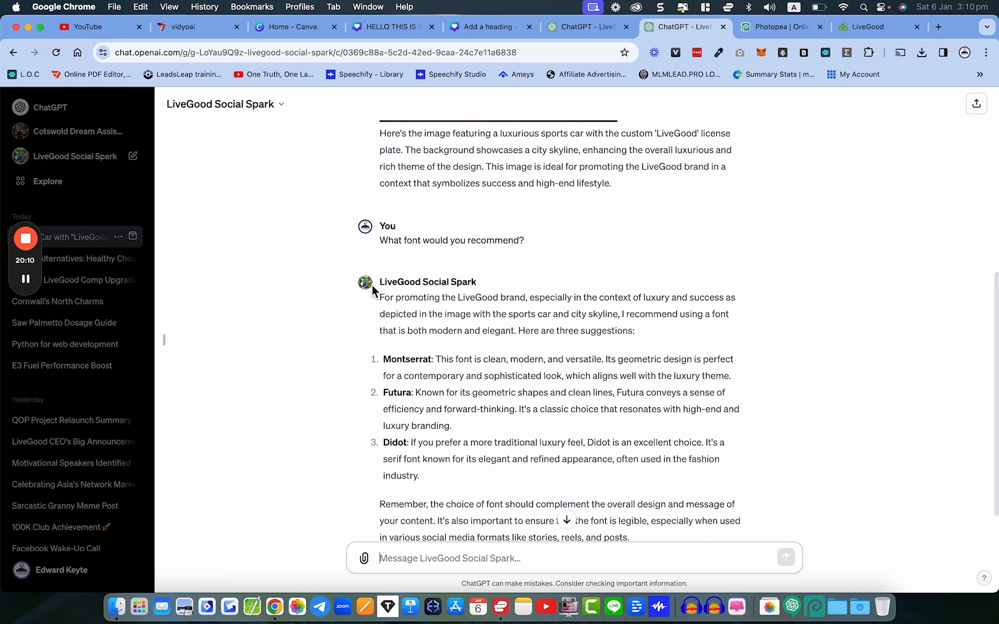
{"action": "scroll", "coordinate": [372, 285], "scroll_direction": "down", "scroll_amount": 2}
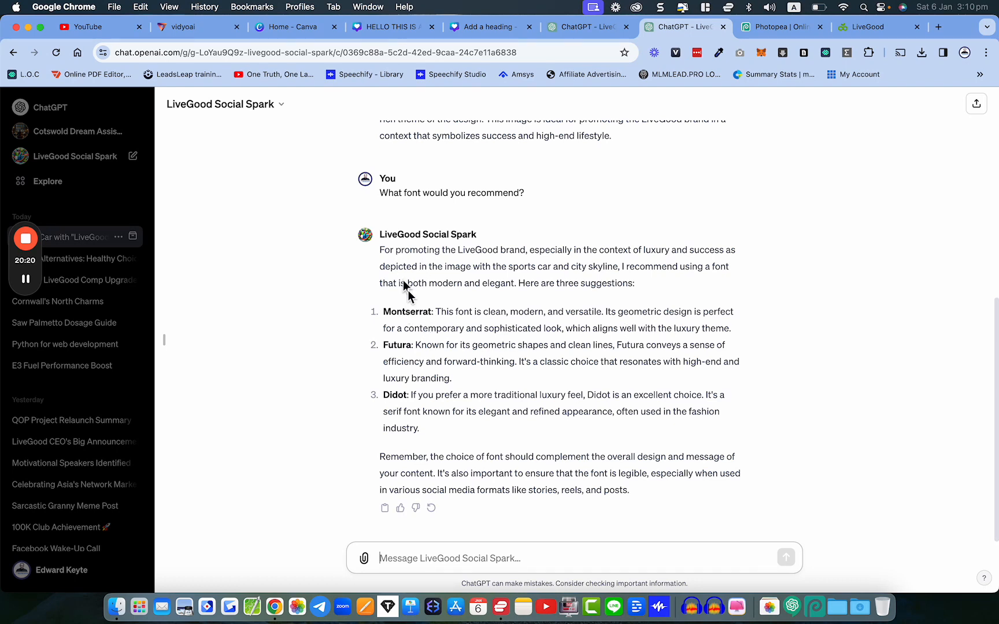
{"action": "double_click", "coordinate": [396, 314]}
{"action": "key", "text": "super+c"}
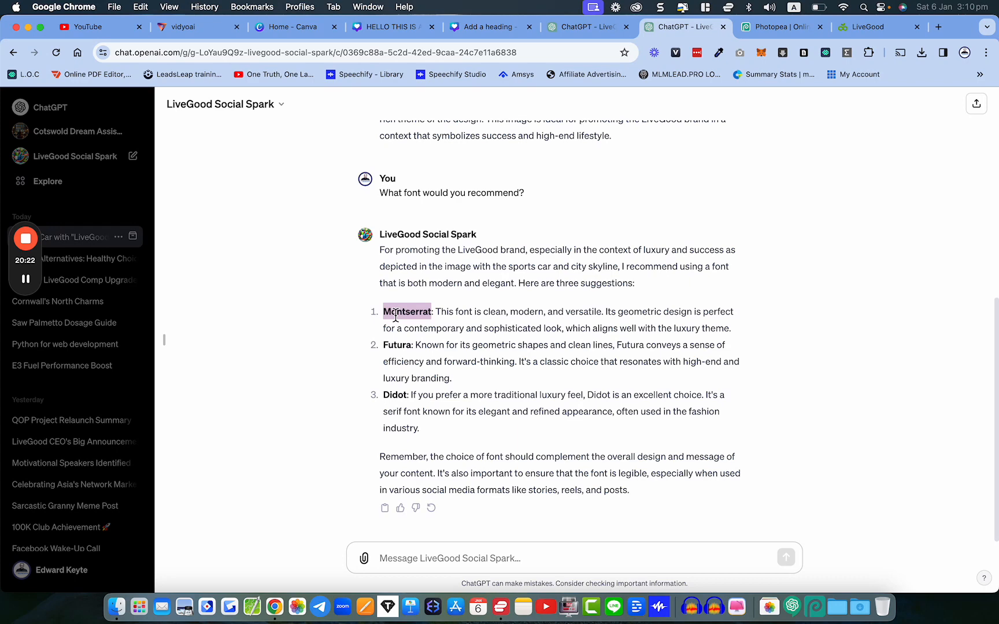
- Switch to the car design in Canva and set the caption's font to Montserrat
{"action": "left_click", "coordinate": [459, 27]}
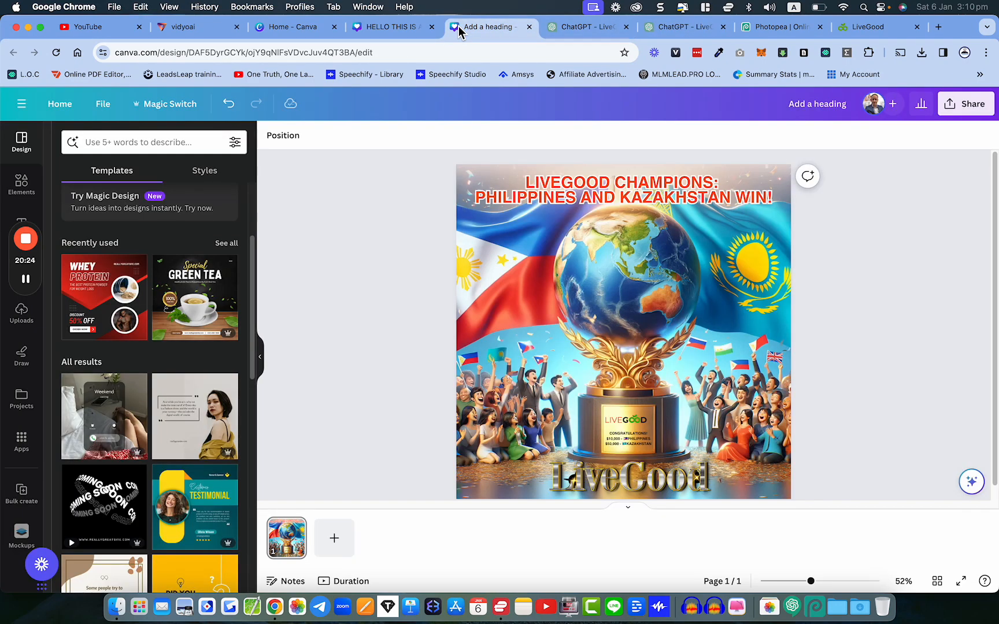
{"action": "left_click", "coordinate": [377, 27]}
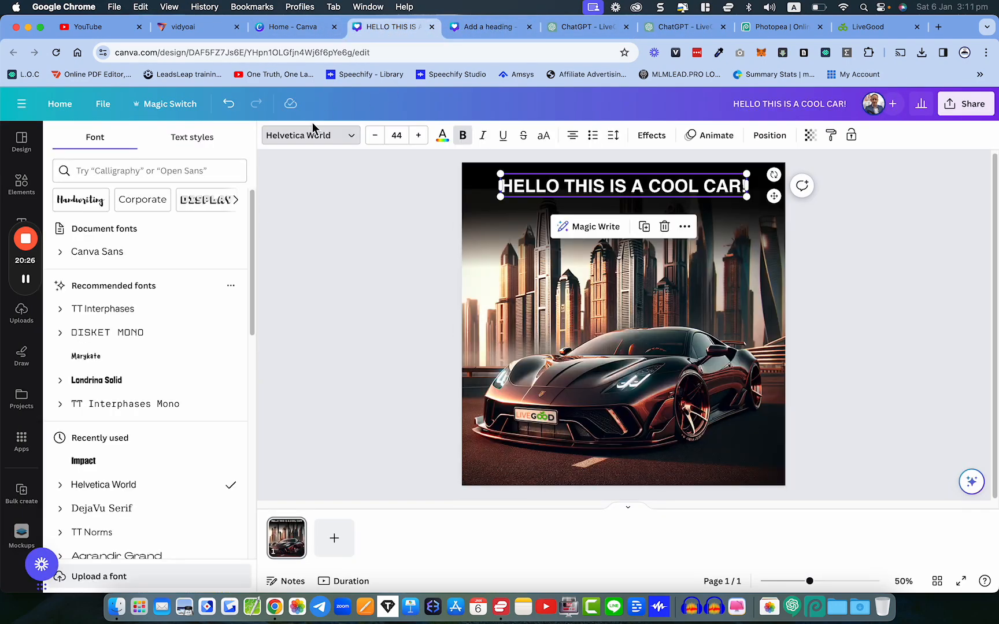
{"action": "left_click", "coordinate": [148, 170]}
{"action": "key", "text": "super+v"}
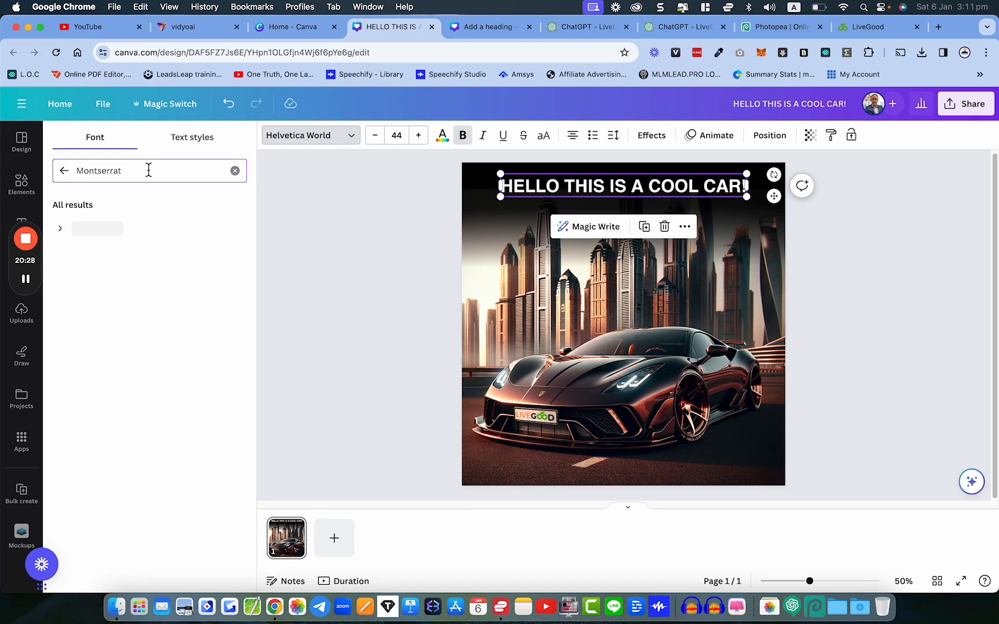
{"action": "left_click", "coordinate": [103, 237]}
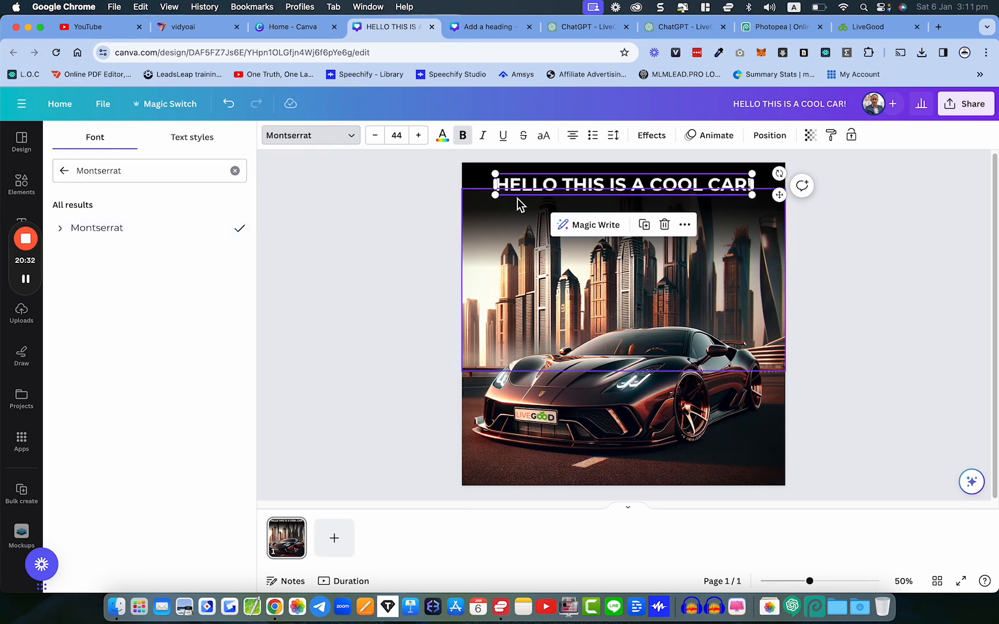
{"action": "key", "text": "Escape"}
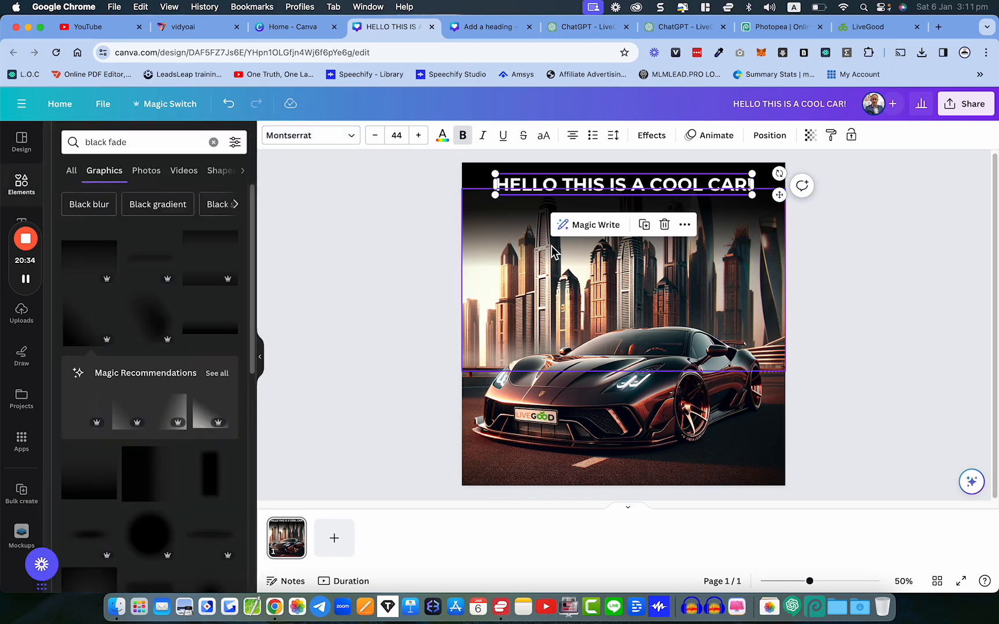
- Apply the Neon text effect to the "HELLO THIS IS A COOL CAR!" caption and deselect it
{"action": "left_click", "coordinate": [755, 307]}
{"action": "left_click", "coordinate": [872, 271]}
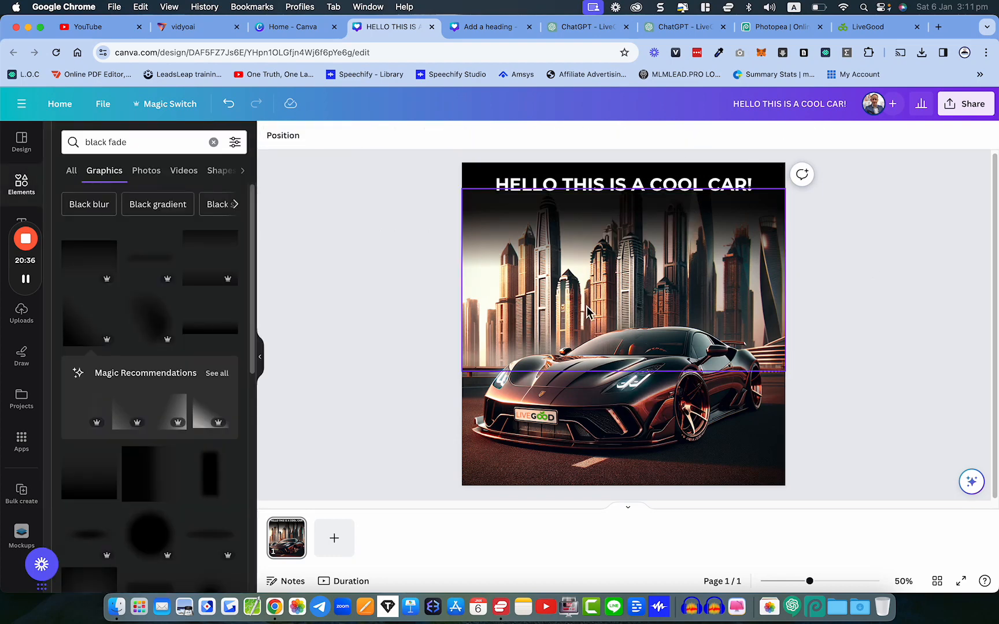
{"action": "left_click", "coordinate": [516, 197]}
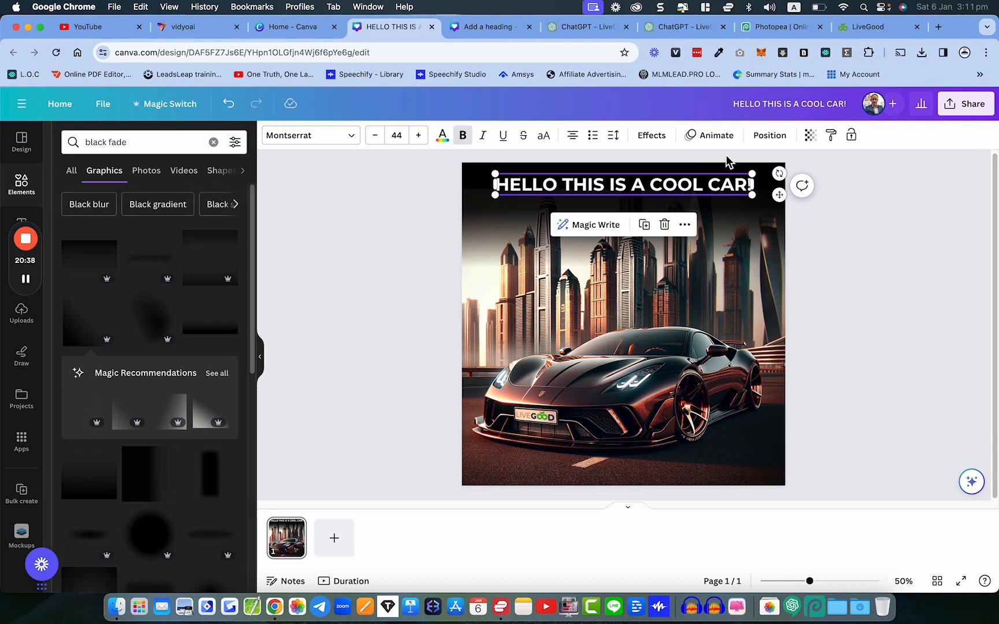
{"action": "left_click", "coordinate": [653, 137]}
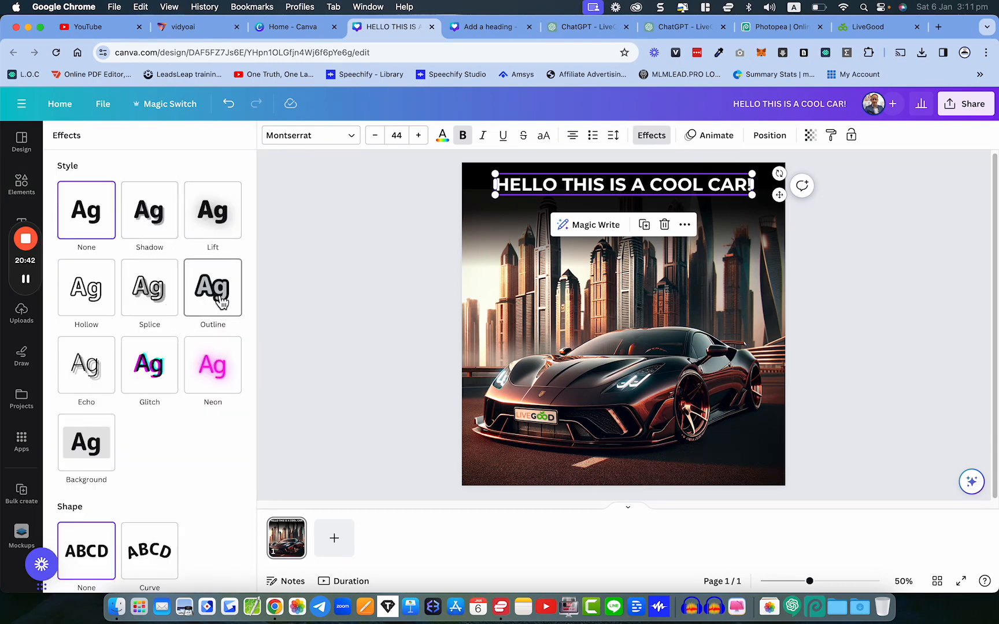
{"action": "left_click", "coordinate": [208, 379]}
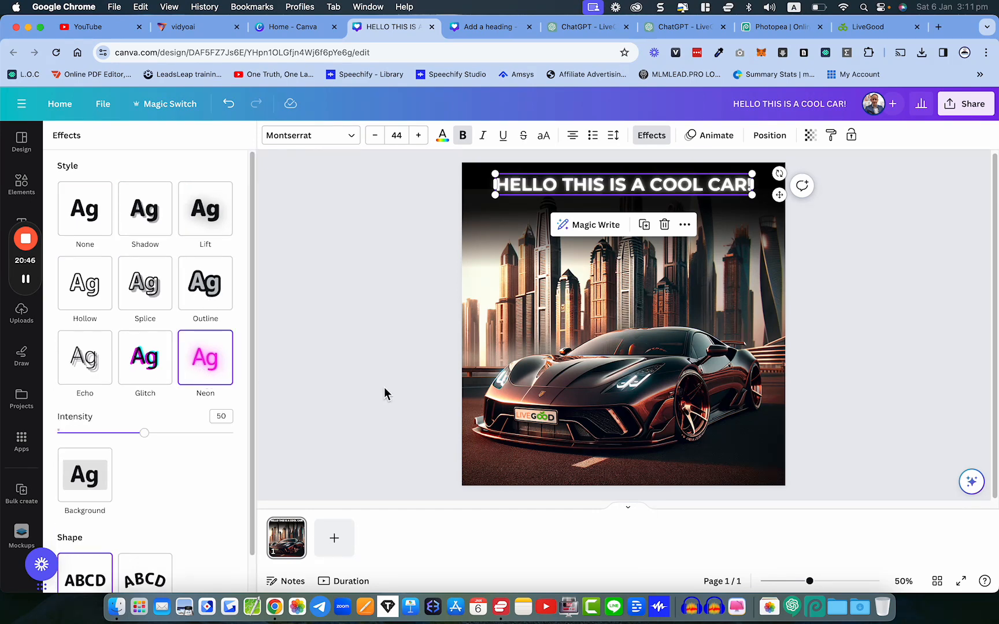
{"action": "left_click", "coordinate": [344, 332]}
{"action": "left_click", "coordinate": [369, 253]}
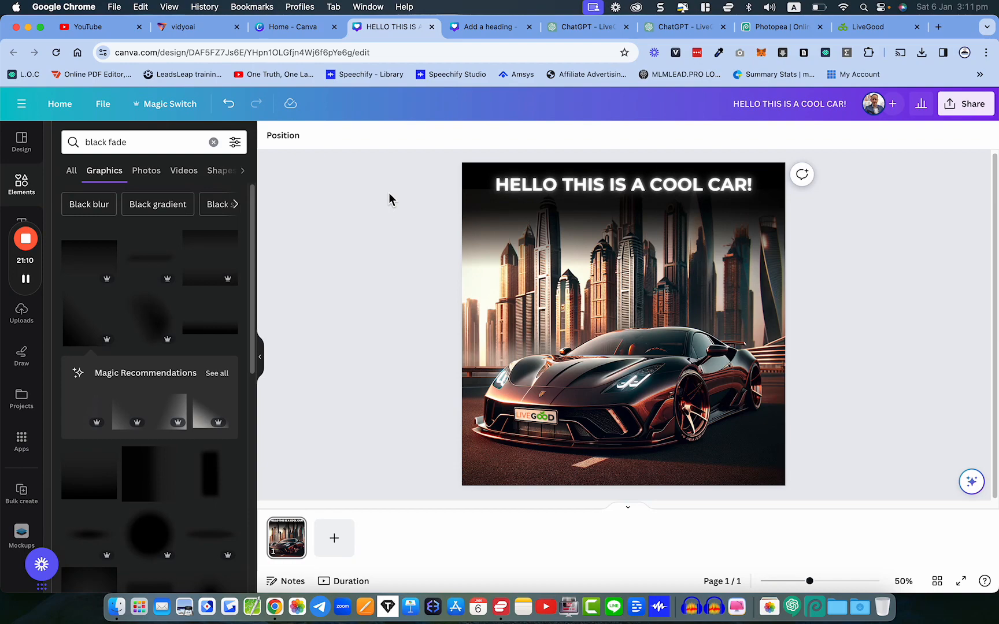
- Switch to the Canva home page and browse the recent designs for other finished LiveGood image examples
{"action": "left_click", "coordinate": [301, 27]}
{"action": "scroll", "coordinate": [437, 196], "scroll_direction": "down", "scroll_amount": 1}
{"action": "scroll", "coordinate": [435, 306], "scroll_direction": "down", "scroll_amount": 5}
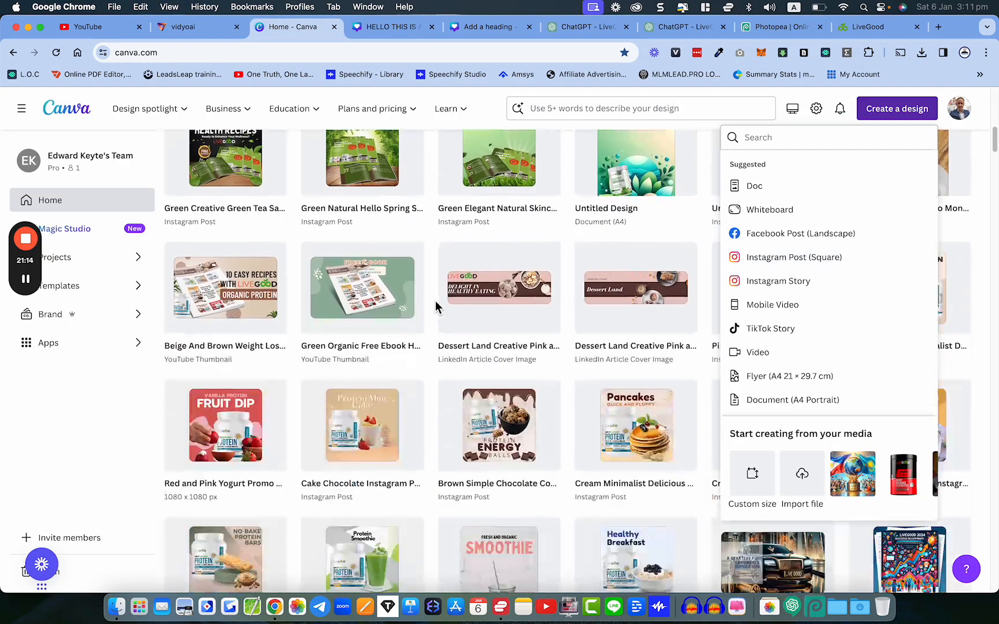
{"action": "left_click", "coordinate": [987, 384]}
{"action": "scroll", "coordinate": [585, 402], "scroll_direction": "down", "scroll_amount": 2}
{"action": "scroll", "coordinate": [588, 408], "scroll_direction": "down", "scroll_amount": 7}
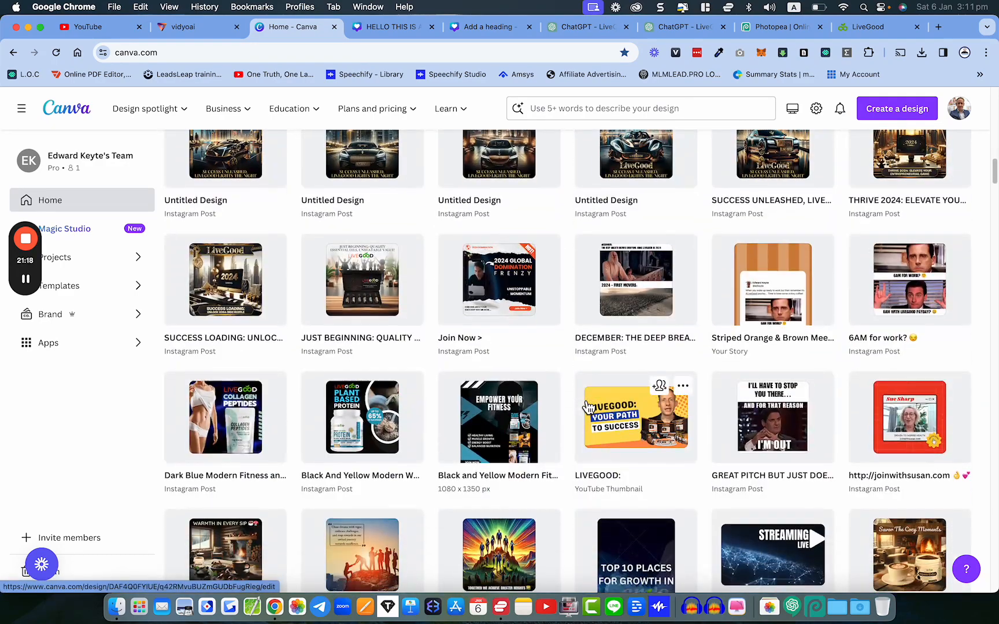
{"action": "scroll", "coordinate": [588, 408], "scroll_direction": "down", "scroll_amount": 5}
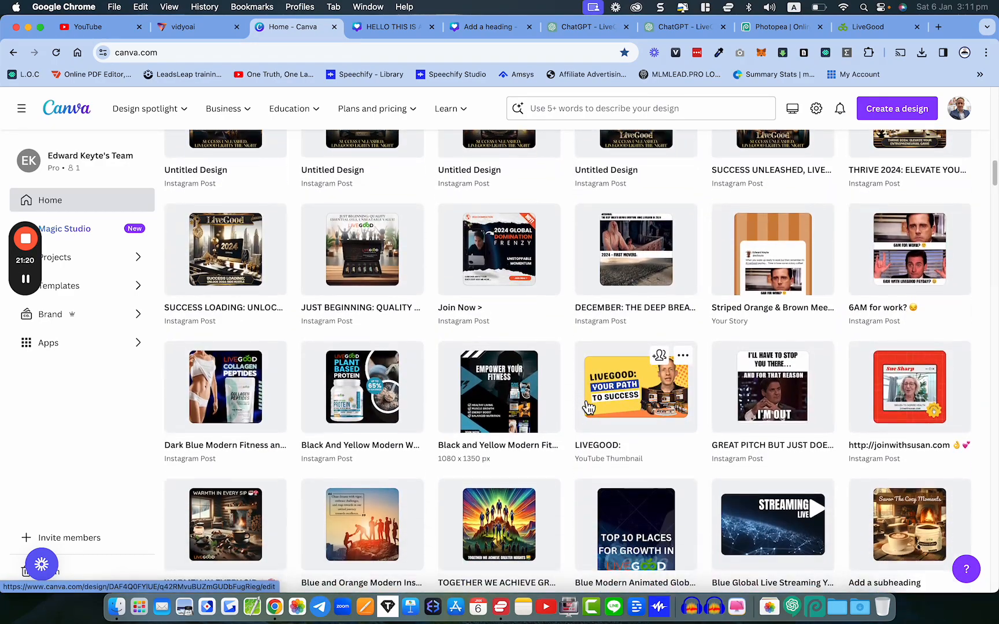
{"action": "scroll", "coordinate": [587, 408], "scroll_direction": "down", "scroll_amount": 4}
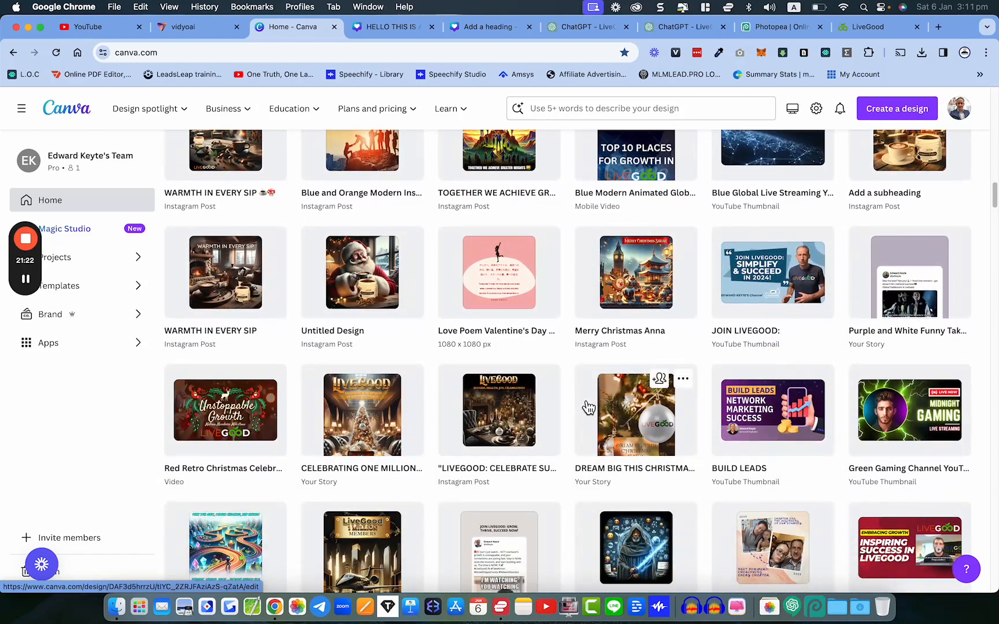
{"action": "scroll", "coordinate": [584, 400], "scroll_direction": "down", "scroll_amount": 3}
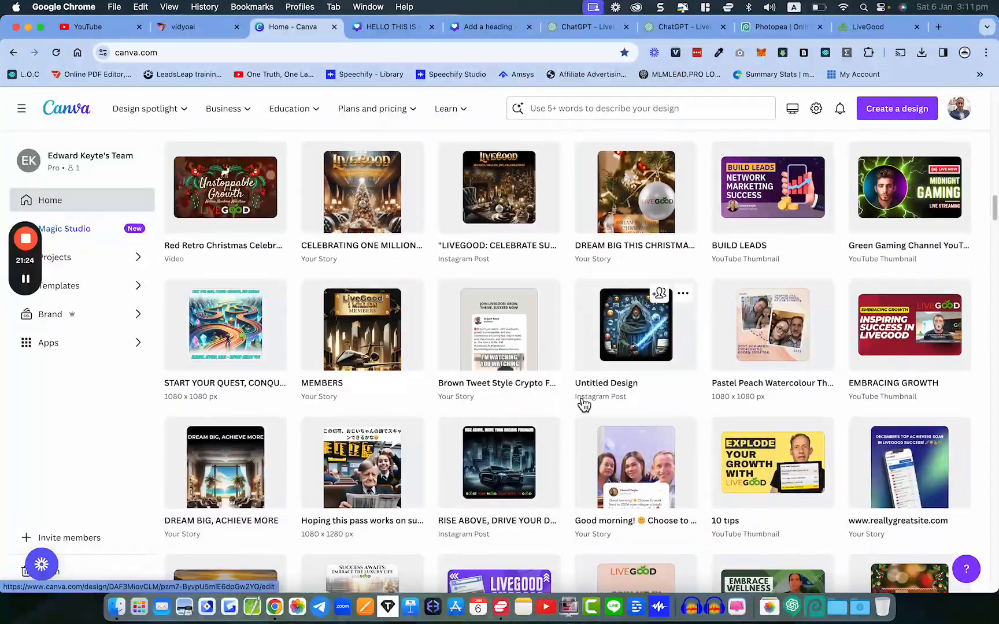
{"action": "scroll", "coordinate": [584, 405], "scroll_direction": "down", "scroll_amount": 5}
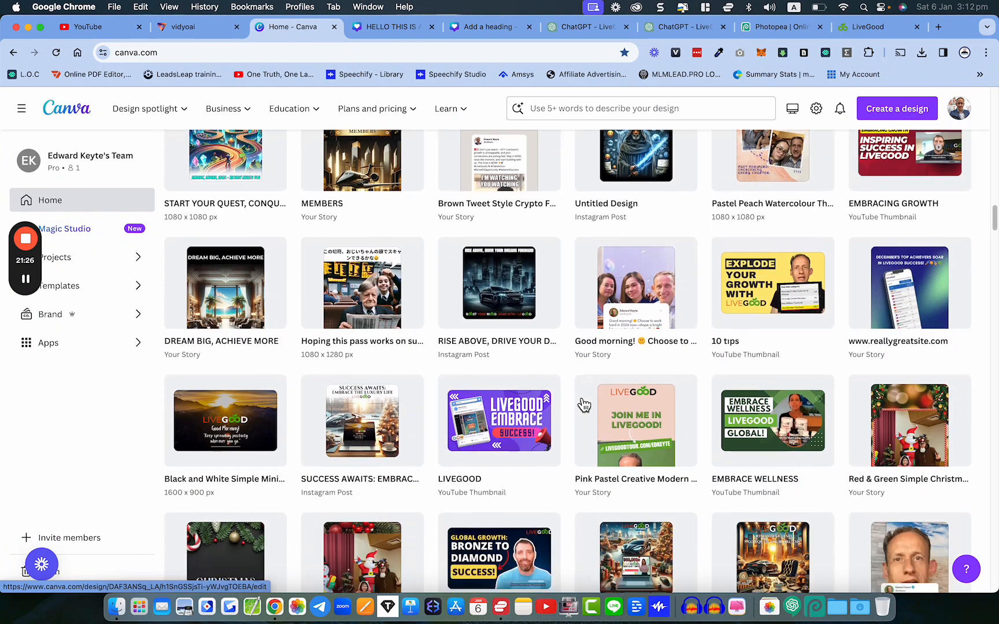
{"action": "scroll", "coordinate": [584, 405], "scroll_direction": "down", "scroll_amount": 1}
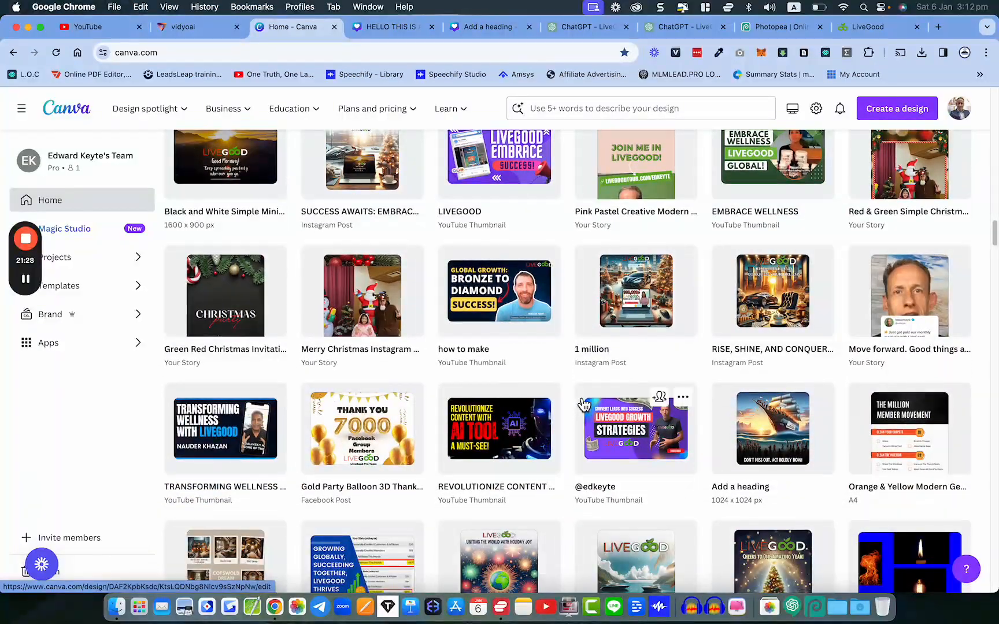
{"action": "scroll", "coordinate": [583, 404], "scroll_direction": "down", "scroll_amount": 1}
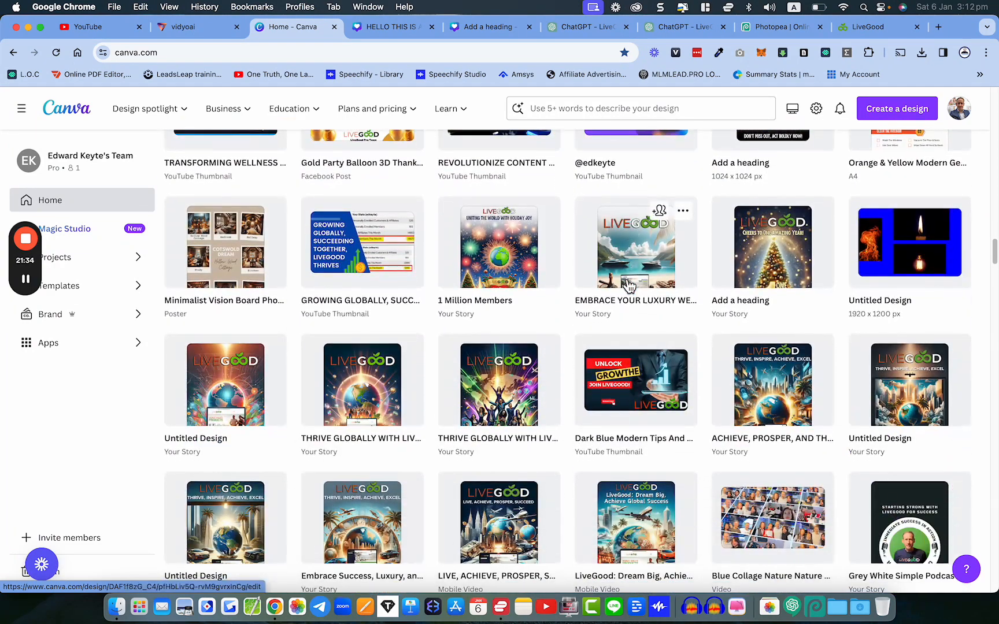
{"action": "scroll", "coordinate": [629, 286], "scroll_direction": "down", "scroll_amount": 2}
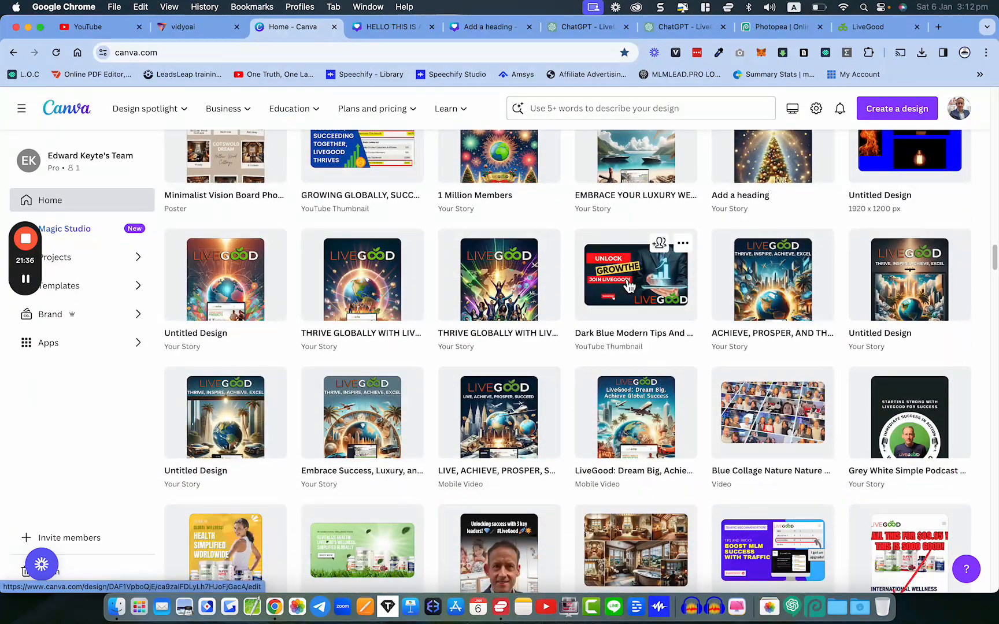
{"action": "scroll", "coordinate": [629, 285], "scroll_direction": "down", "scroll_amount": 5}
{"action": "scroll", "coordinate": [623, 283], "scroll_direction": "down", "scroll_amount": 8}
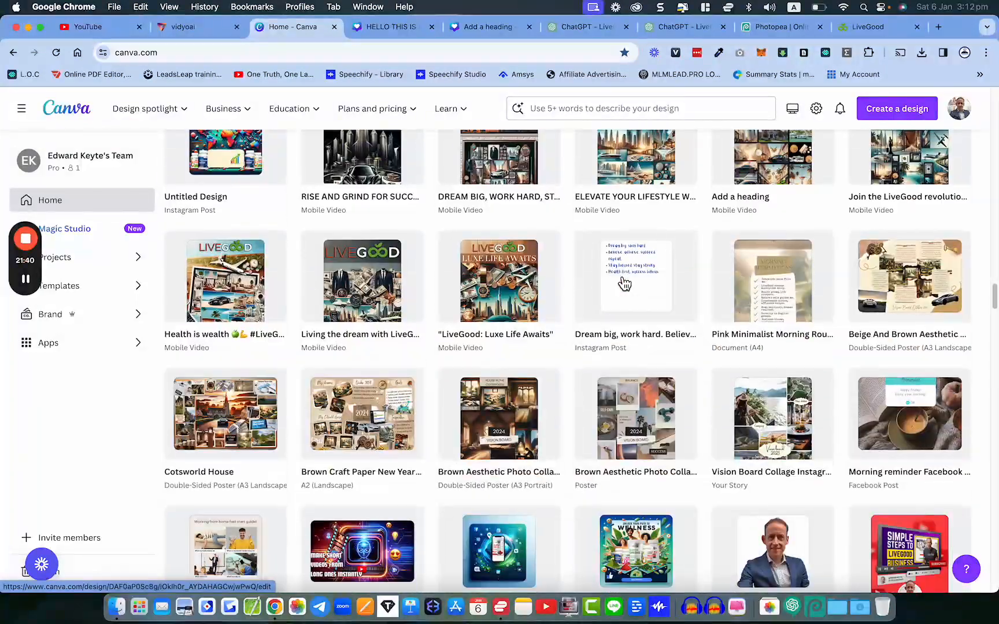
{"action": "scroll", "coordinate": [624, 283], "scroll_direction": "down", "scroll_amount": 2}
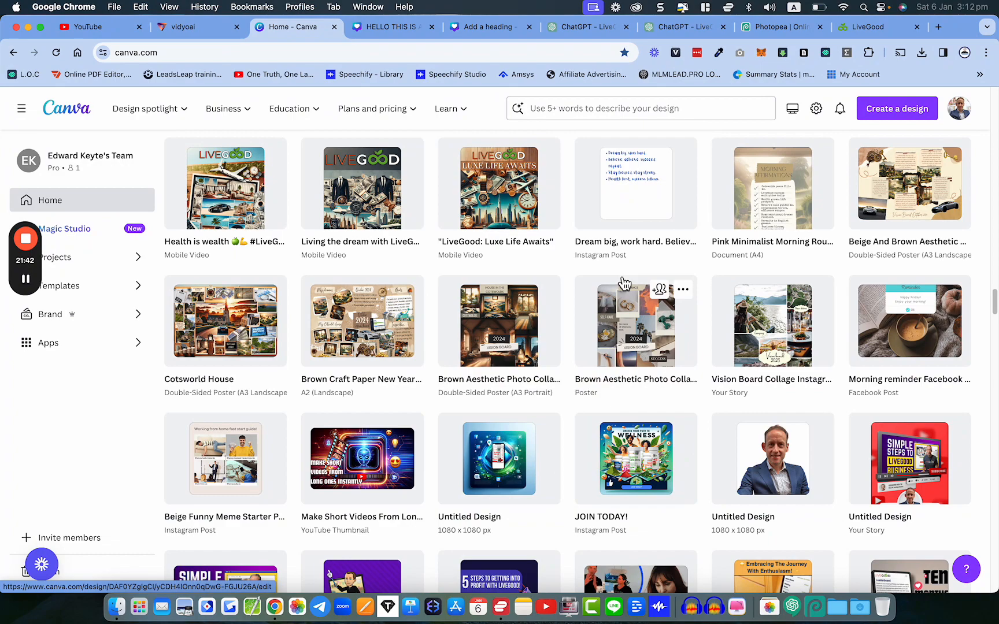
{"action": "scroll", "coordinate": [625, 282], "scroll_direction": "down", "scroll_amount": 6}
{"action": "scroll", "coordinate": [624, 284], "scroll_direction": "down", "scroll_amount": 2}
{"action": "scroll", "coordinate": [624, 283], "scroll_direction": "up", "scroll_amount": 12}
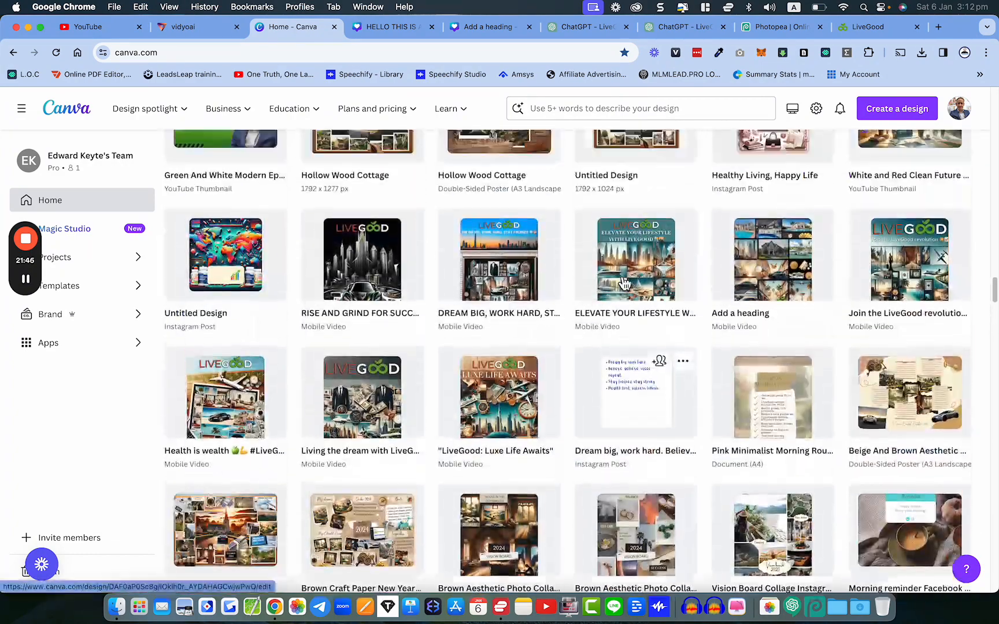
{"action": "scroll", "coordinate": [624, 283], "scroll_direction": "up", "scroll_amount": 8}
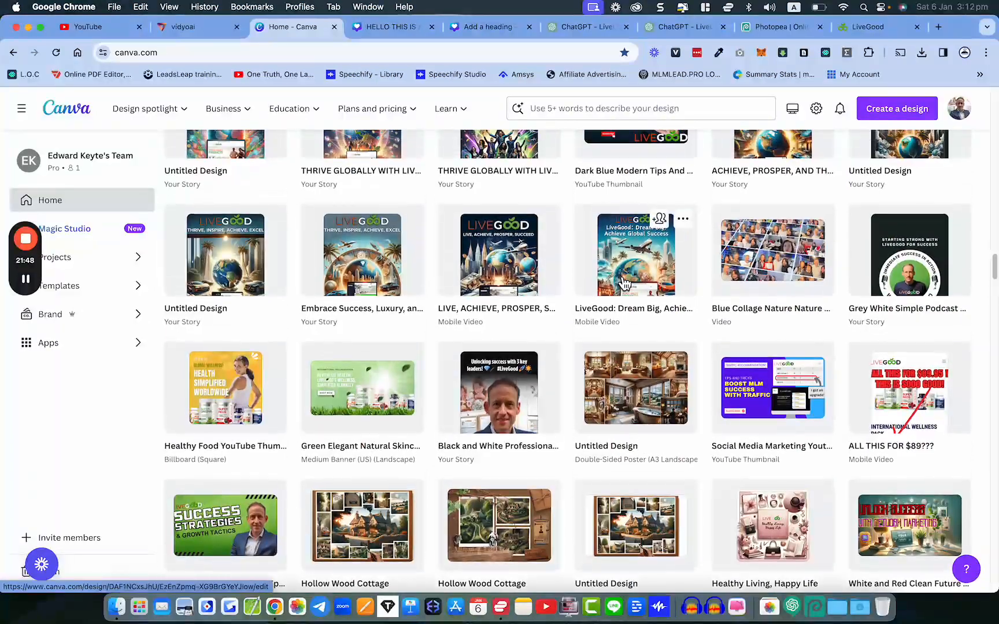
{"action": "scroll", "coordinate": [625, 282], "scroll_direction": "up", "scroll_amount": 3}
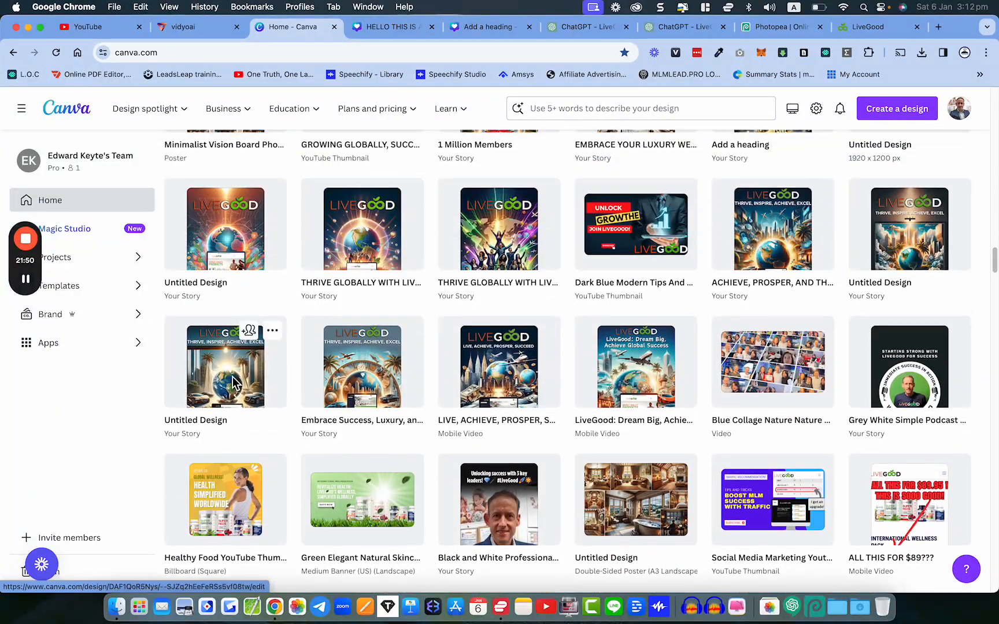
- Open the untitled story design with the globe and laptop, and move the website screenshot off the laptop display and back onto it
{"action": "left_click", "coordinate": [232, 383]}
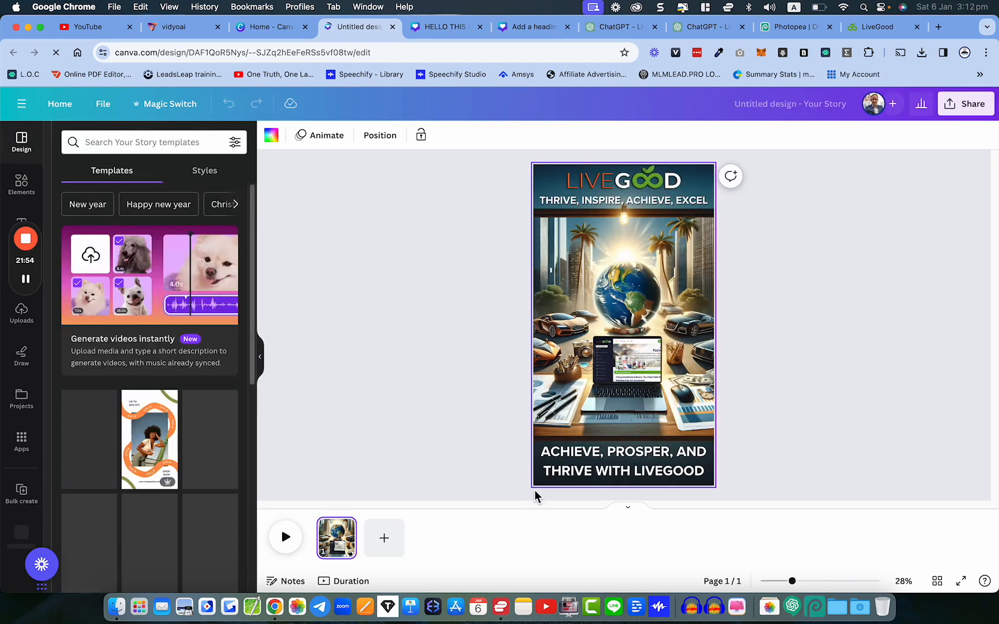
{"action": "left_click_drag", "start_coordinate": [630, 363], "coordinate": [665, 289]}
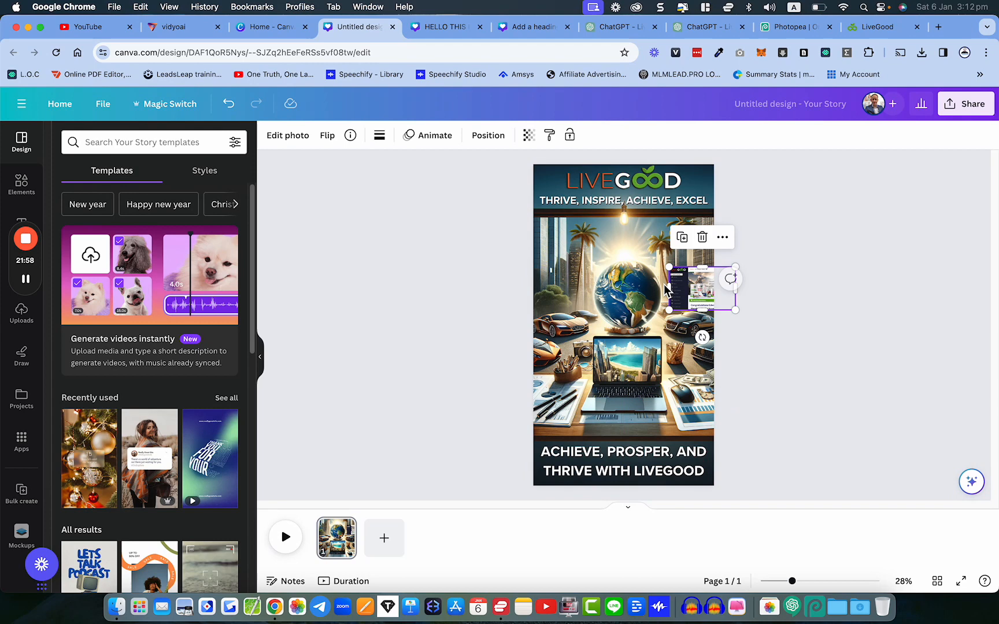
{"action": "left_click", "coordinate": [619, 183]}
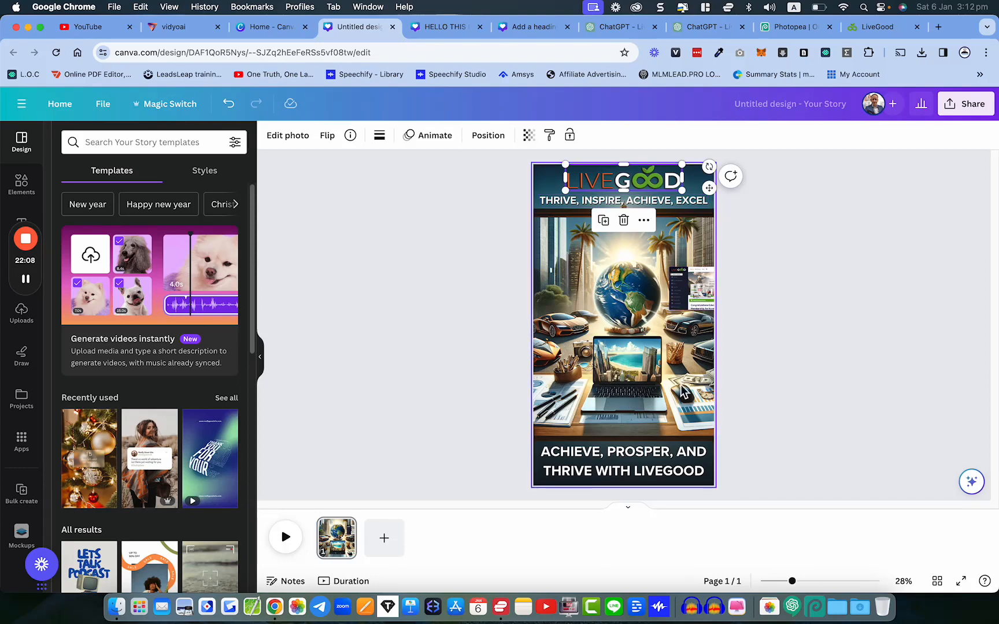
{"action": "left_click", "coordinate": [692, 294]}
{"action": "left_click_drag", "start_coordinate": [693, 294], "coordinate": [619, 364]}
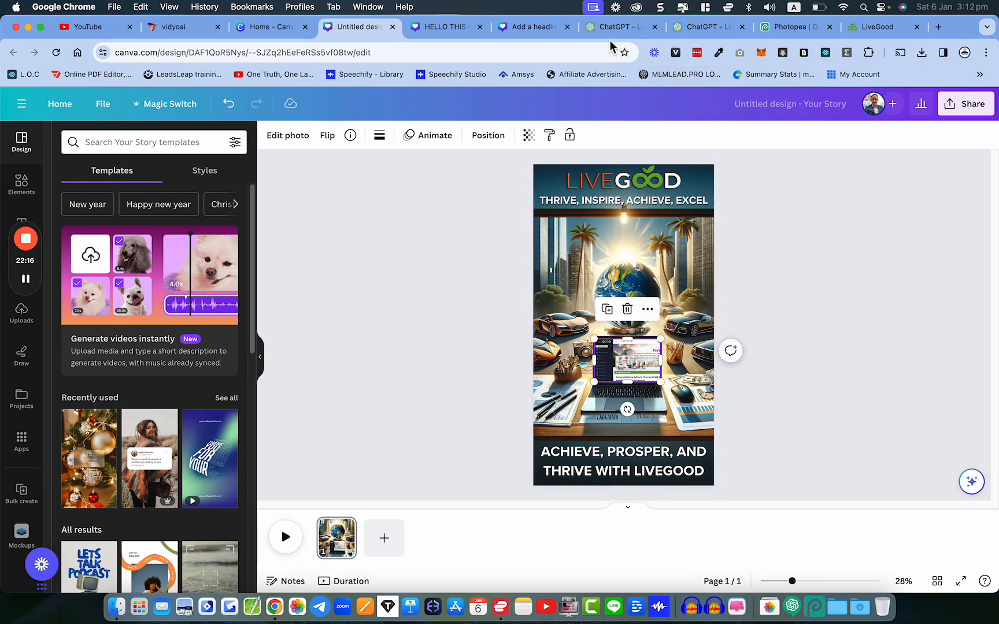
- Look at the LiveGood licence plate edit in Photopea and the trophy design in Canva
{"action": "left_click", "coordinate": [689, 29]}
{"action": "left_click", "coordinate": [765, 26]}
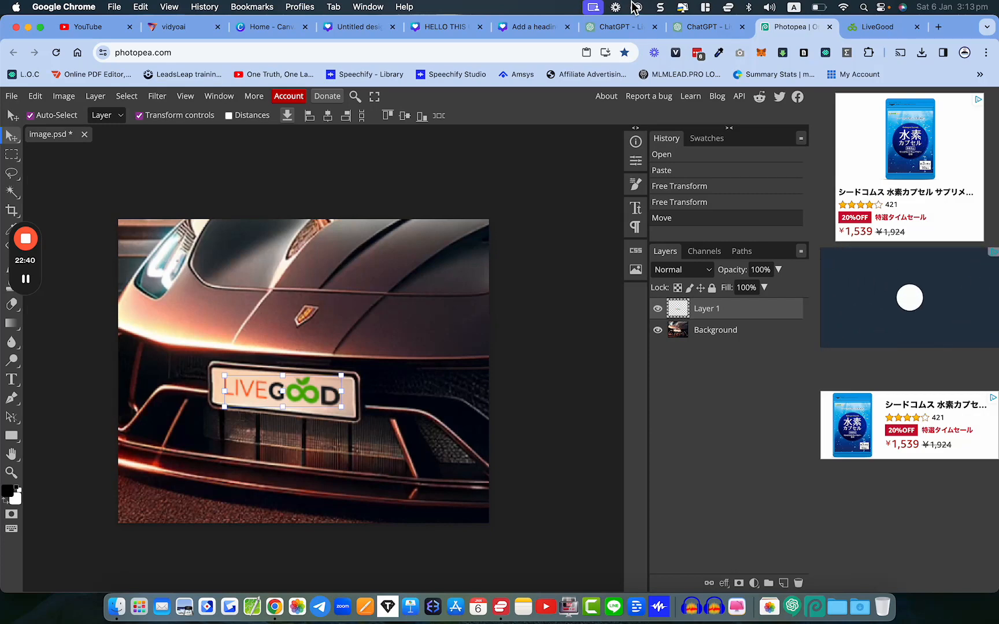
{"action": "left_click", "coordinate": [543, 30]}
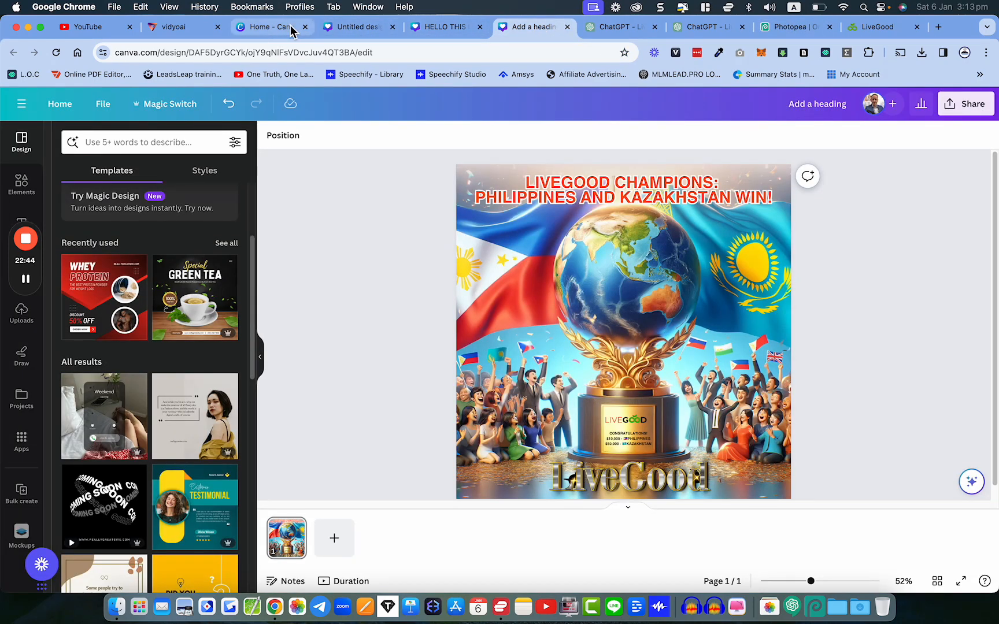
- Return to the globe-and-laptop story design and adjust the website screenshot's position within the laptop's display
{"action": "left_click", "coordinate": [361, 34]}
{"action": "scroll", "coordinate": [634, 361], "scroll_direction": "up", "scroll_amount": 6}
{"action": "mouse_move", "coordinate": [635, 364]}
{"action": "left_mouse_down"}
{"action": "mouse_move", "coordinate": [740, 283]}
{"action": "mouse_move", "coordinate": [628, 360]}
{"action": "mouse_move", "coordinate": [636, 362]}
{"action": "left_mouse_up"}
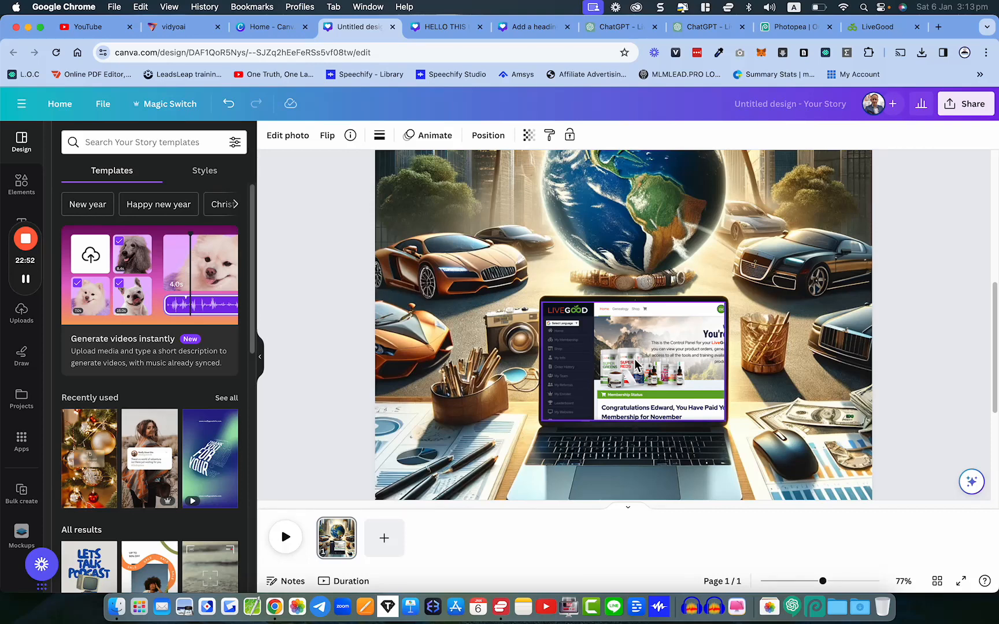
{"action": "left_click", "coordinate": [733, 284]}
{"action": "scroll", "coordinate": [733, 283], "scroll_direction": "down", "scroll_amount": 2}
{"action": "mouse_move", "coordinate": [638, 295]}
{"action": "left_mouse_down"}
{"action": "mouse_move", "coordinate": [554, 263]}
{"action": "mouse_move", "coordinate": [630, 290]}
{"action": "left_mouse_up"}
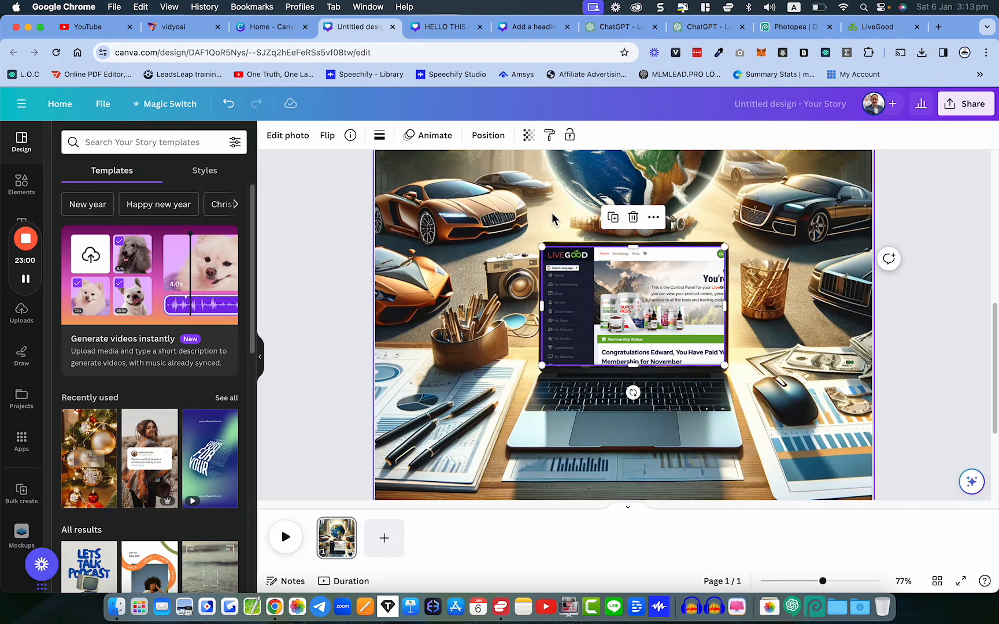
- Review the story design as a whole, from the LiveGood logo down to the closing caption
{"action": "scroll", "coordinate": [627, 268], "scroll_direction": "down", "scroll_amount": 5}
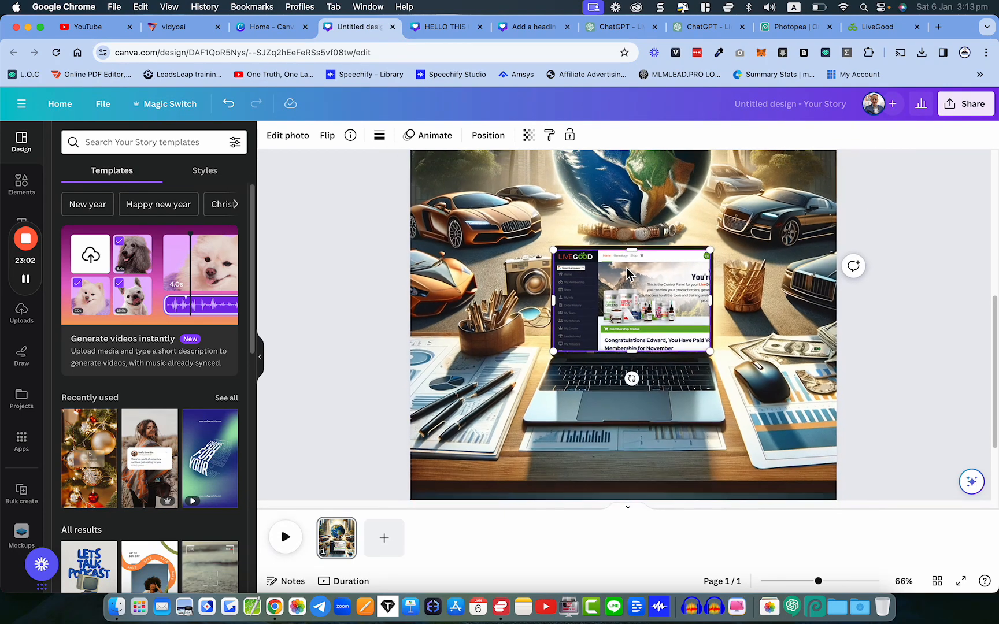
{"action": "scroll", "coordinate": [627, 268], "scroll_direction": "up", "scroll_amount": 3}
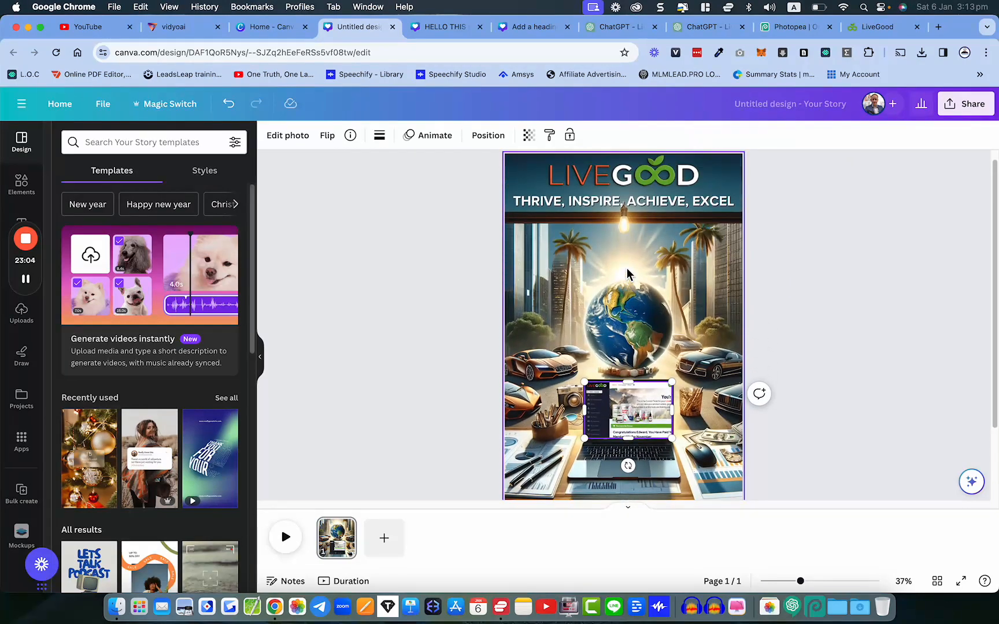
{"action": "scroll", "coordinate": [627, 288], "scroll_direction": "down", "scroll_amount": 3}
{"action": "scroll", "coordinate": [627, 288], "scroll_direction": "up", "scroll_amount": 3}
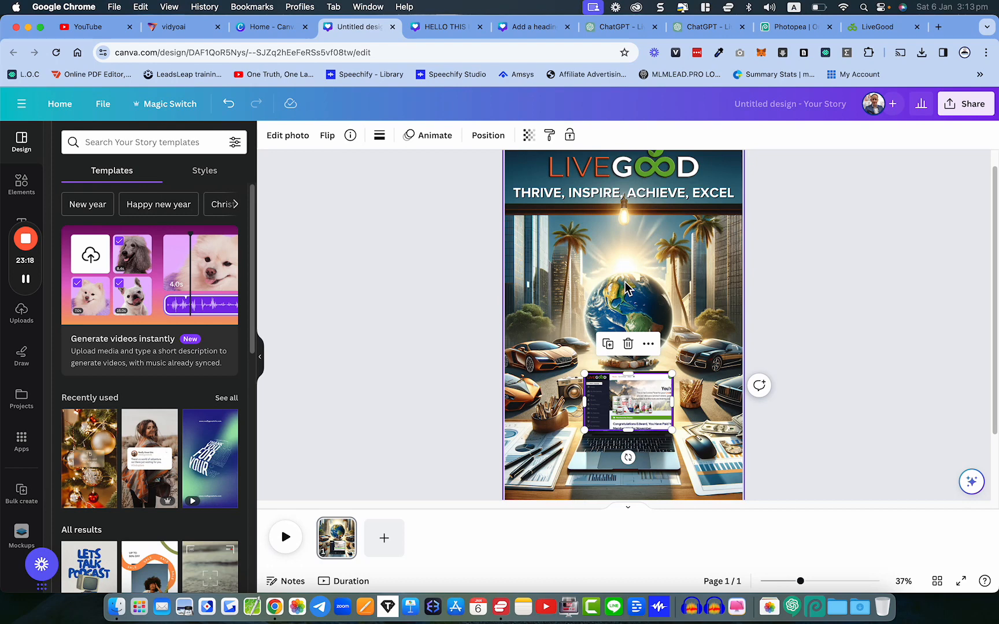
{"action": "scroll", "coordinate": [627, 289], "scroll_direction": "down", "scroll_amount": 1}
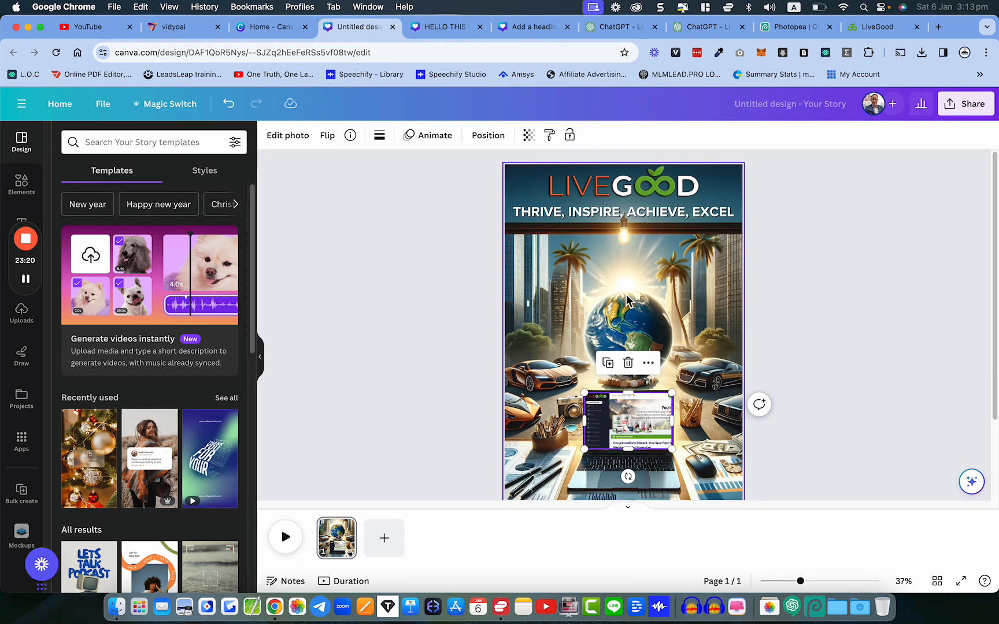
{"action": "scroll", "coordinate": [629, 300], "scroll_direction": "down", "scroll_amount": 1}
{"action": "scroll", "coordinate": [627, 300], "scroll_direction": "down", "scroll_amount": 3}
{"action": "scroll", "coordinate": [630, 304], "scroll_direction": "up", "scroll_amount": 4}
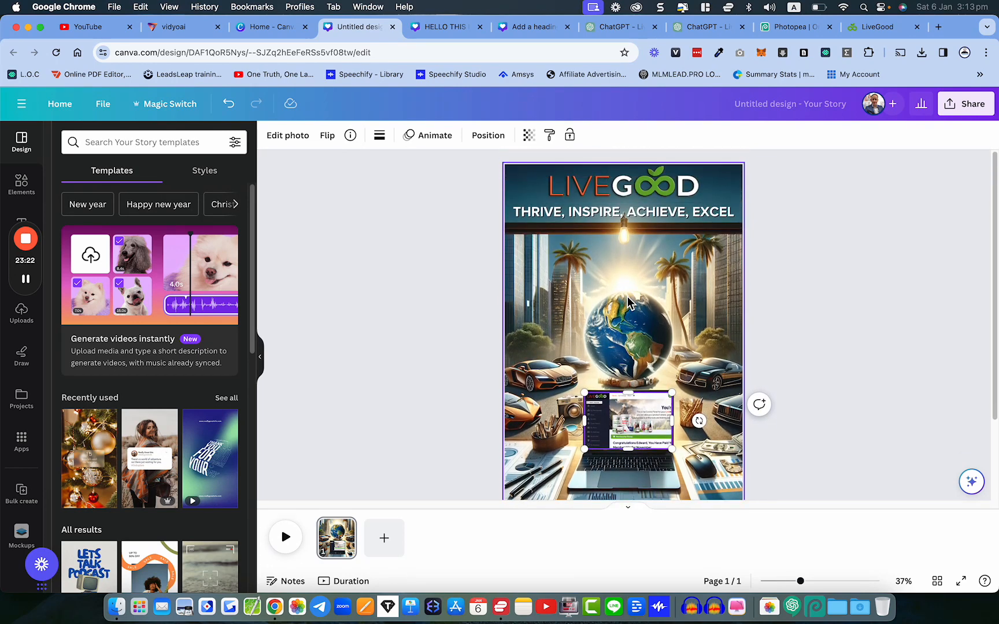
{"action": "scroll", "coordinate": [631, 309], "scroll_direction": "down", "scroll_amount": 2}
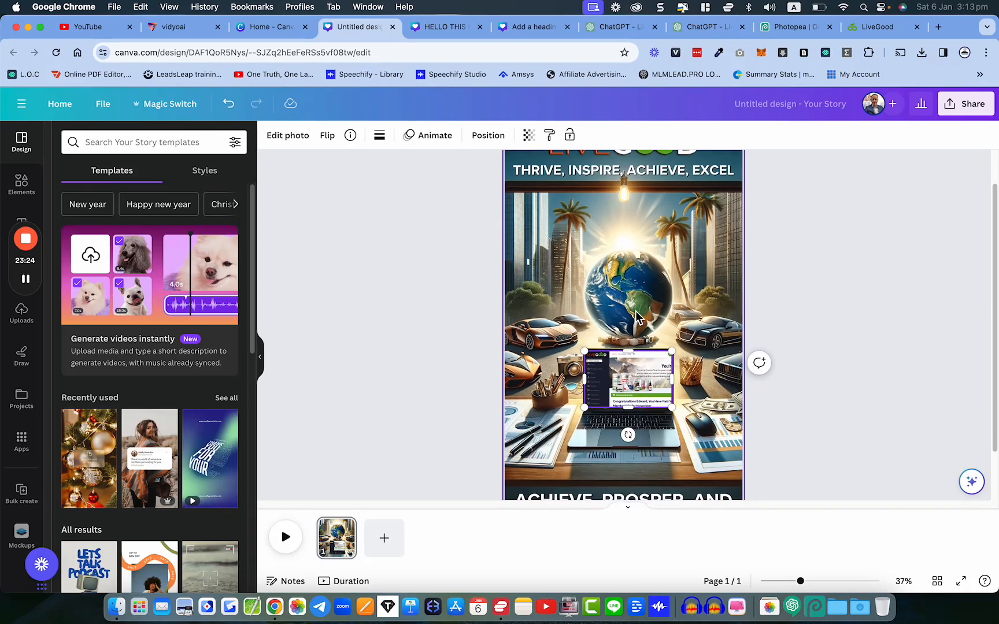